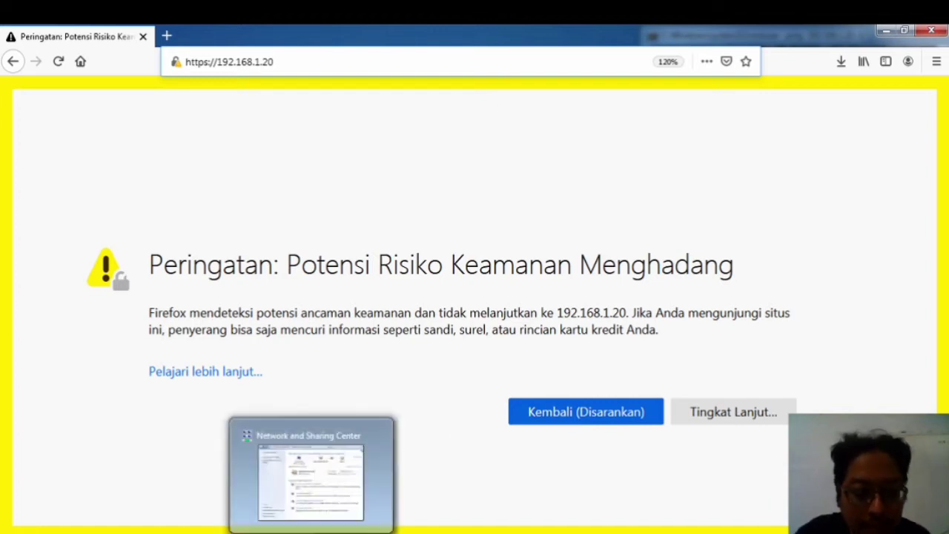
Step: Set Local Area Connection IPv4 to 192.168.1.2, mask 255.255.255.0, gateway blank, and apply
{"action": "left_click", "coordinate": [310, 467]}
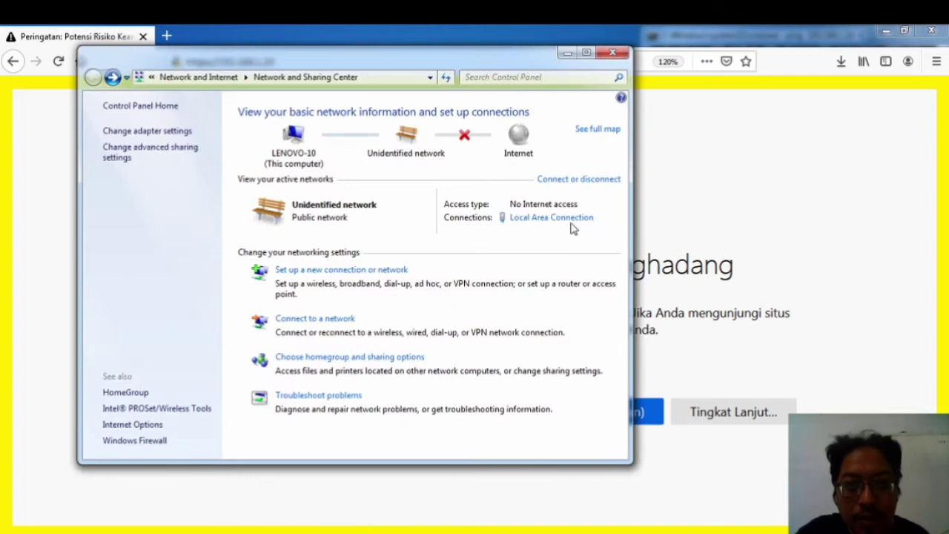
{"action": "left_click", "coordinate": [561, 219]}
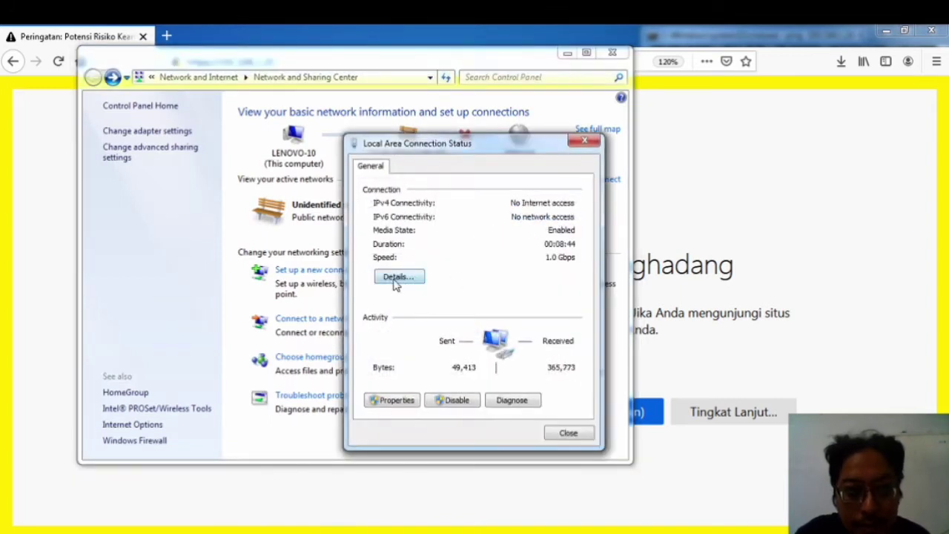
{"action": "left_click", "coordinate": [393, 400]}
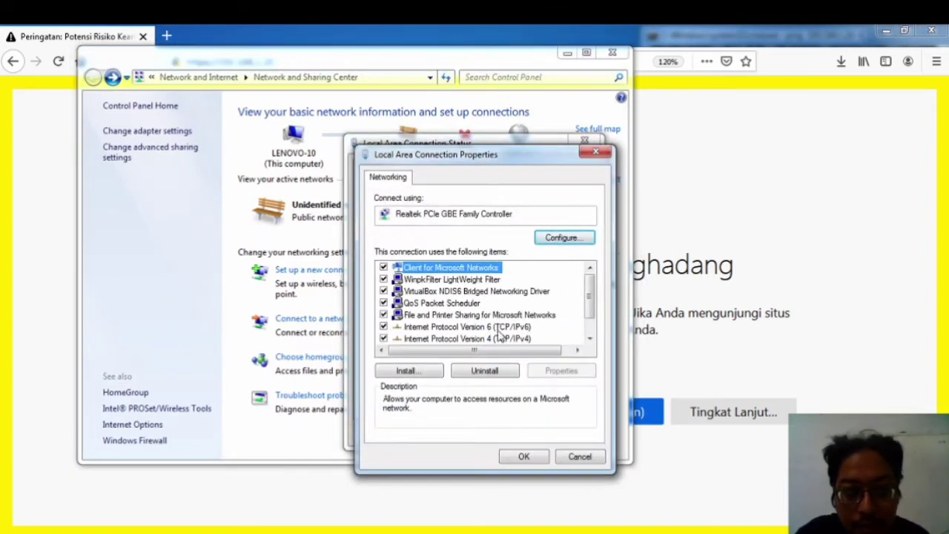
{"action": "double_click", "coordinate": [498, 338]}
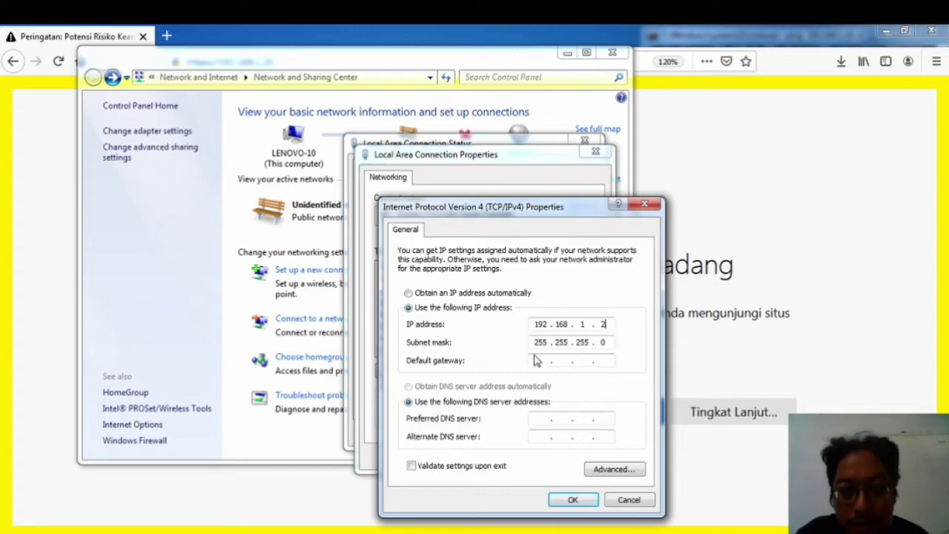
{"action": "type", "text": "1"}
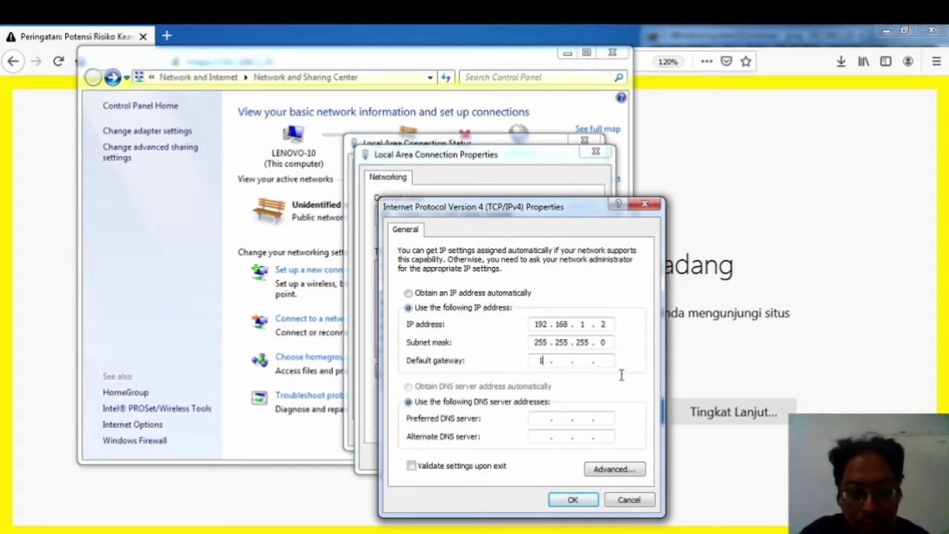
{"action": "type", "text": "92 . 168 ."}
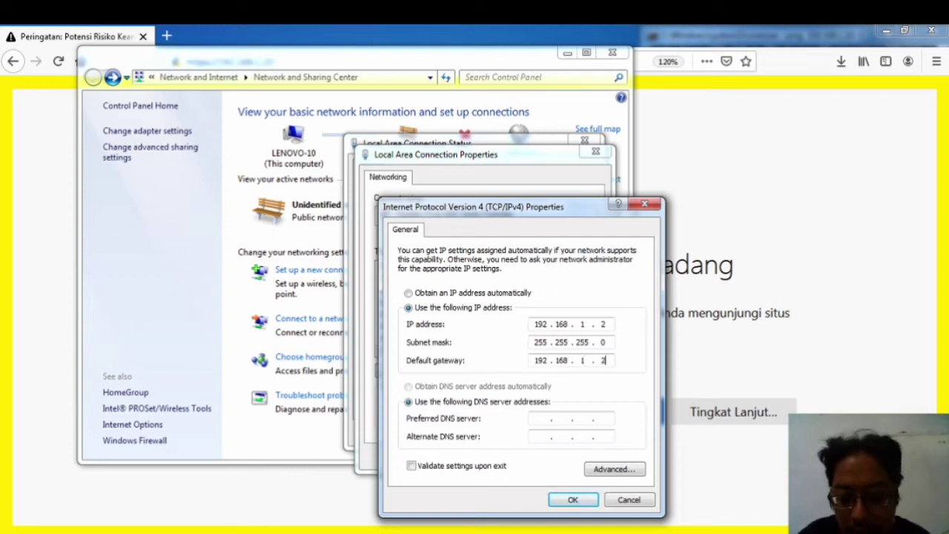
{"action": "key", "text": "BackSpace"}
{"action": "key", "text": "BackSpace"}
{"action": "key", "text": "BackSpace"}
{"action": "key", "text": "BackSpace"}
{"action": "key", "text": "BackSpace"}
{"action": "key", "text": "BackSpace"}
{"action": "key", "text": "BackSpace"}
{"action": "key", "text": "BackSpace"}
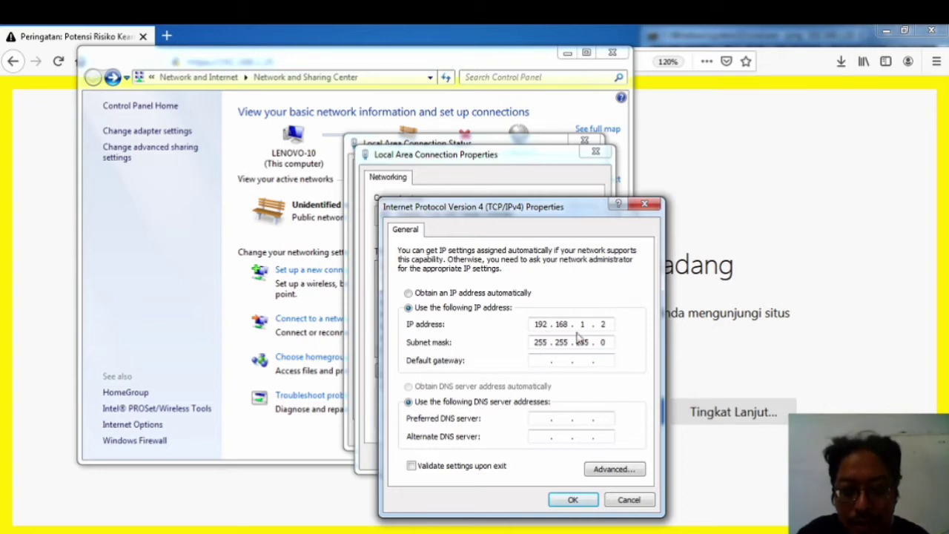
{"action": "left_click", "coordinate": [578, 501]}
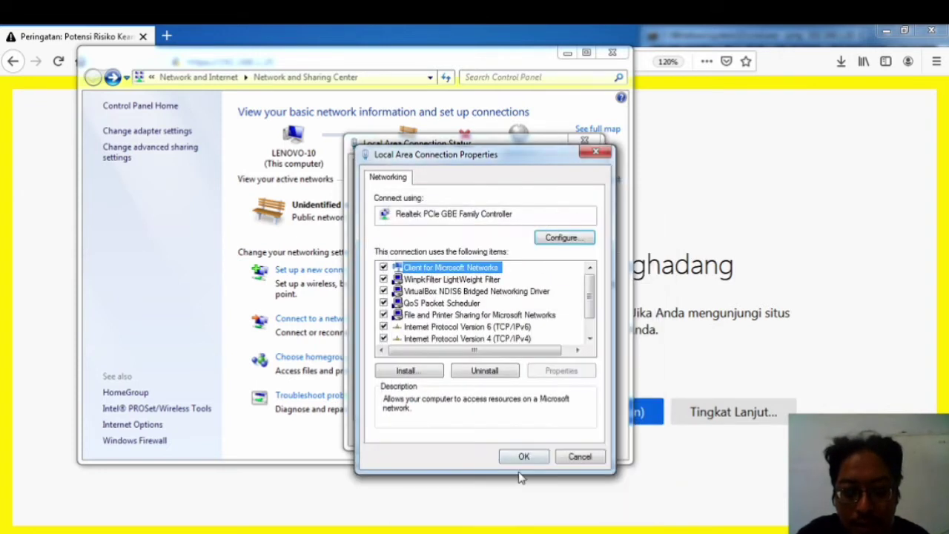
{"action": "left_click", "coordinate": [521, 455]}
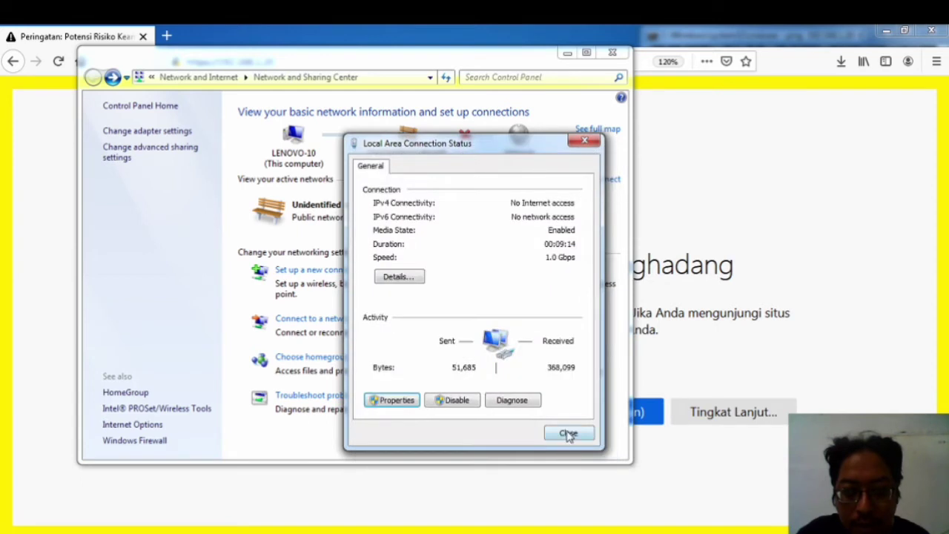
{"action": "left_click", "coordinate": [567, 434]}
{"action": "left_click", "coordinate": [566, 54]}
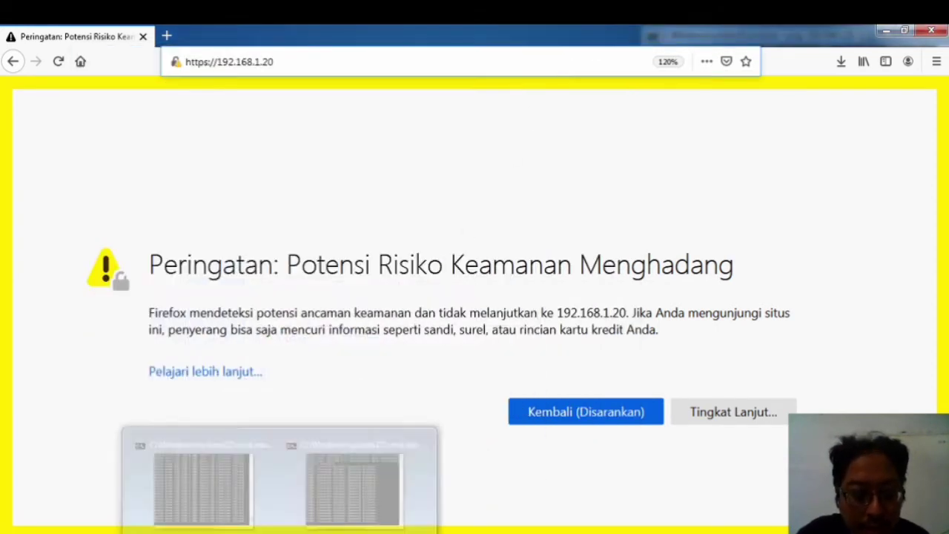
Step: Stop and rerun 'ping 192.168.1.20 -t' in Command Prompt so replies return
{"action": "left_click", "coordinate": [267, 445]}
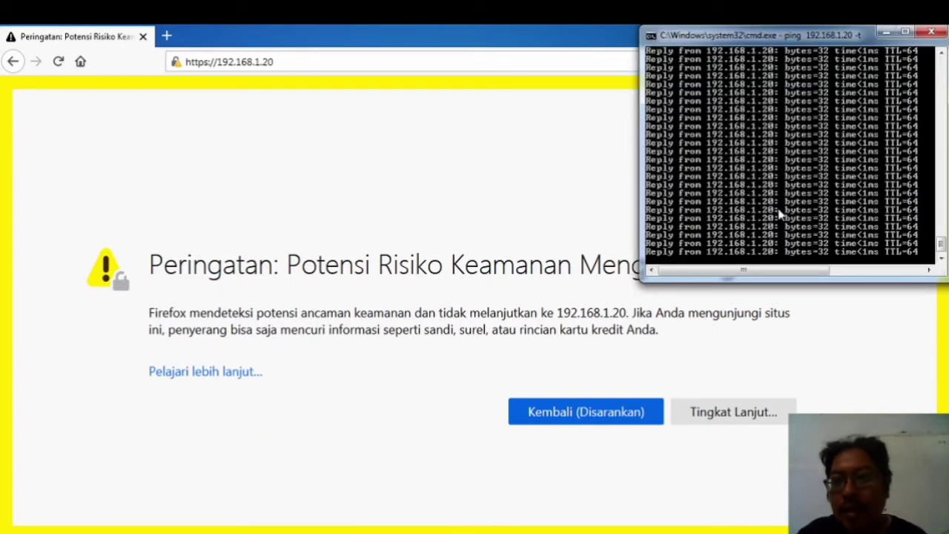
{"action": "key", "text": "ctrl+c"}
{"action": "key", "text": "Up"}
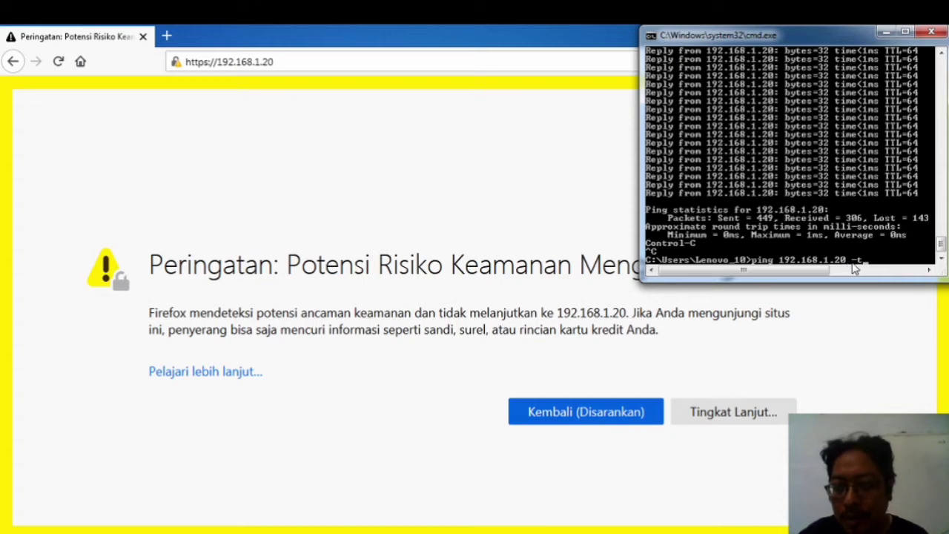
{"action": "key", "text": "Return"}
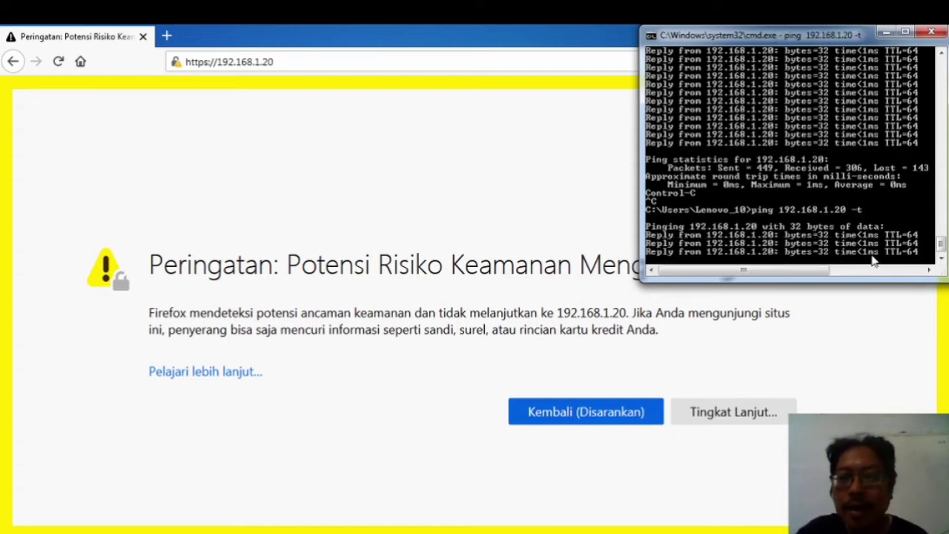
Step: Load 192.168.1.20 in Firefox's address bar
{"action": "left_click", "coordinate": [220, 32]}
{"action": "left_click", "coordinate": [282, 61]}
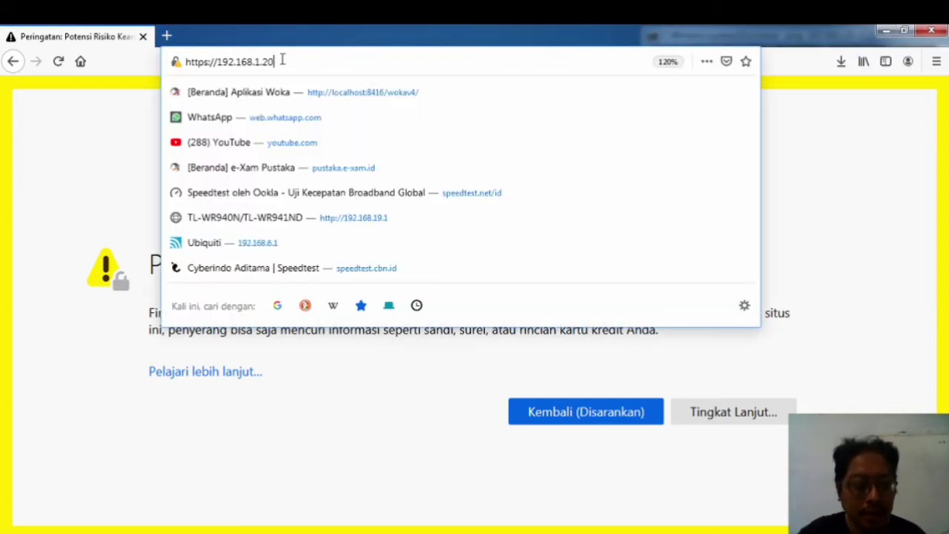
{"action": "key", "text": "ctrl+a"}
{"action": "type", "text": "19"}
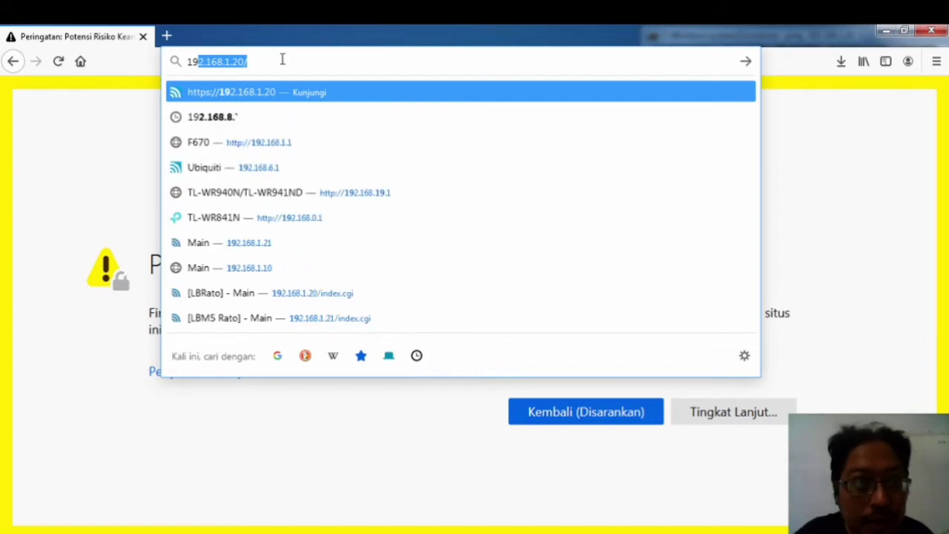
{"action": "type", "text": "2.16"}
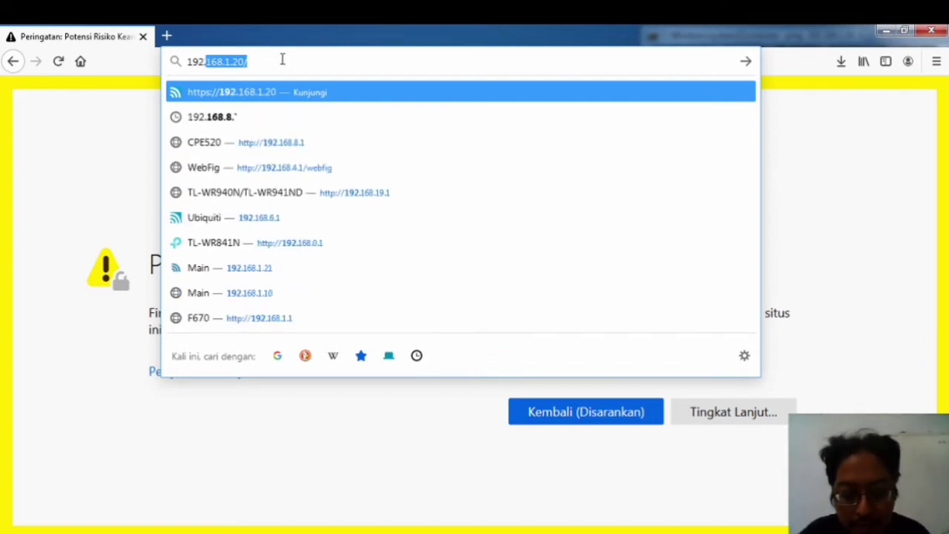
{"action": "type", "text": "8."}
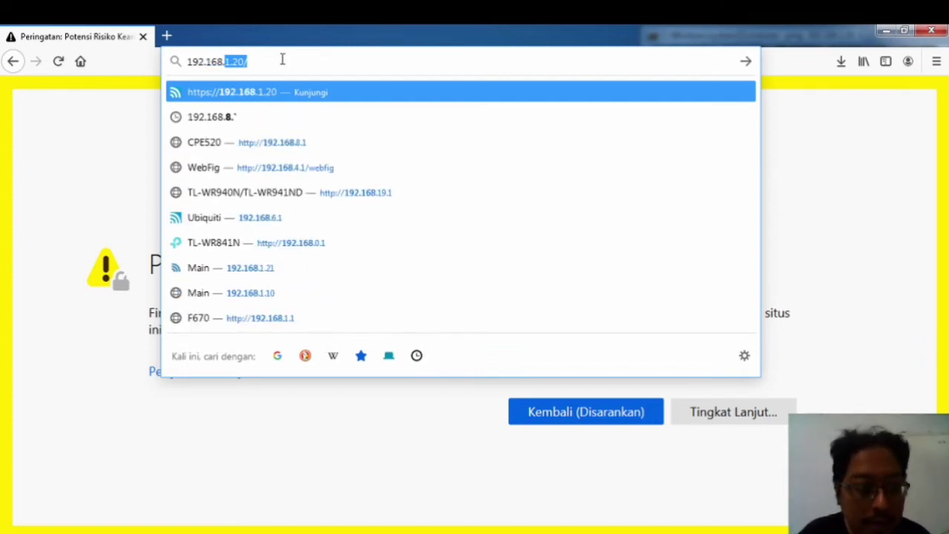
{"action": "type", "text": "1.20"}
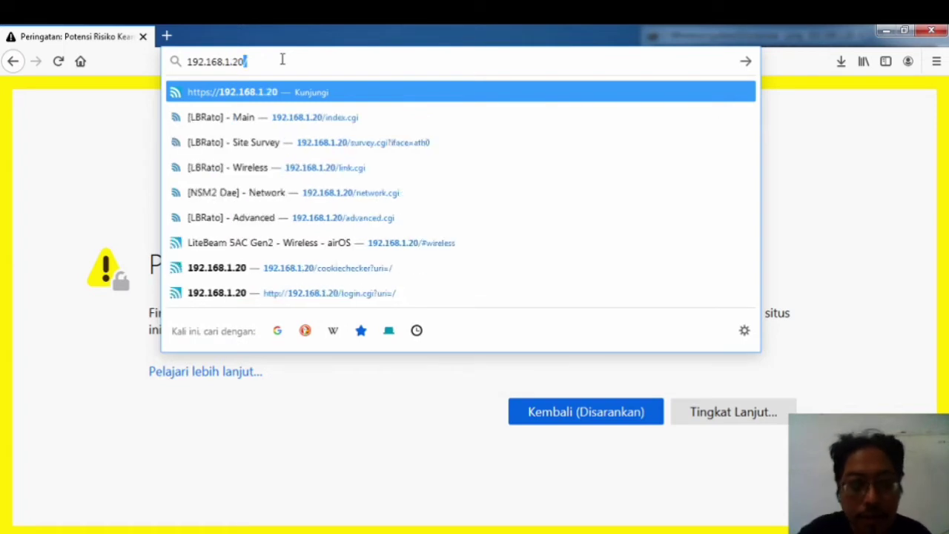
{"action": "key", "text": "Return"}
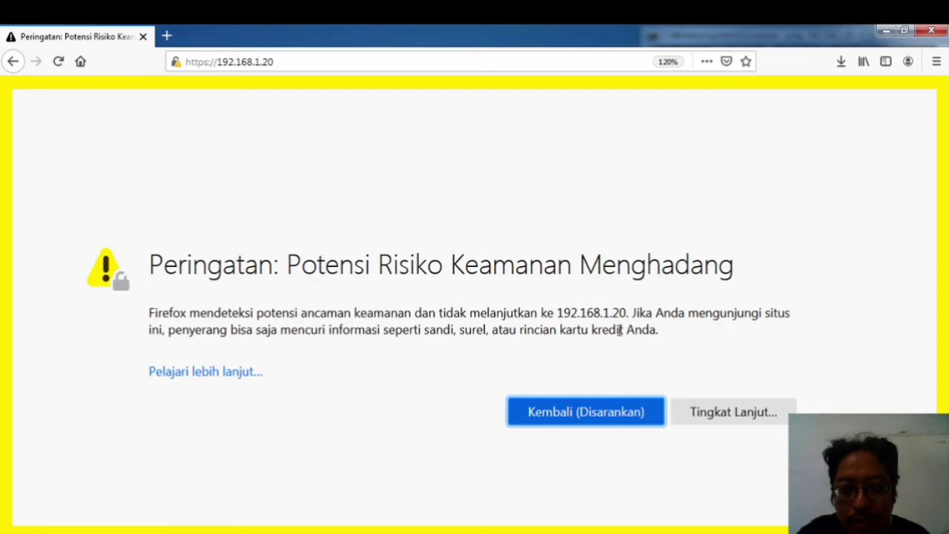
Step: Accept the self-signed certificate risk to continue to the device page
{"action": "left_click", "coordinate": [728, 419]}
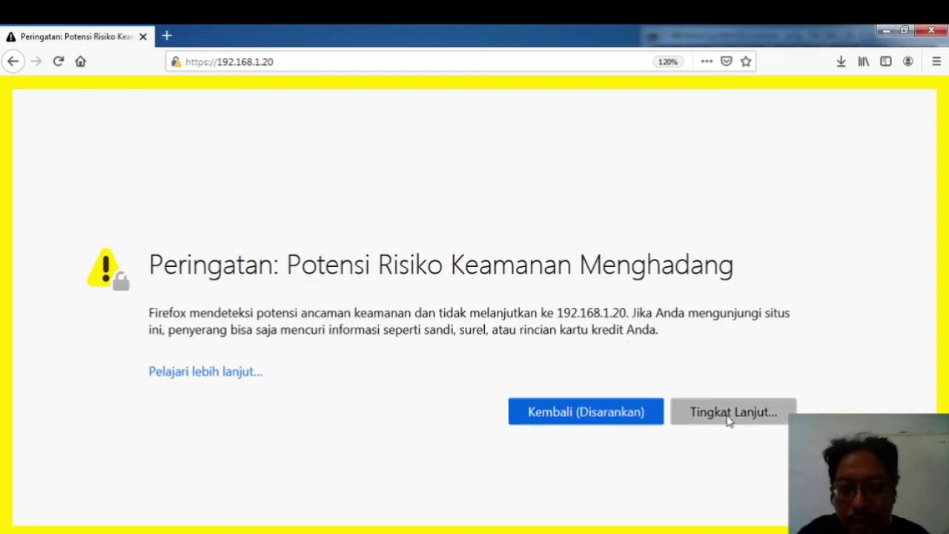
{"action": "scroll", "coordinate": [743, 339], "scroll_direction": "down", "scroll_amount": 3}
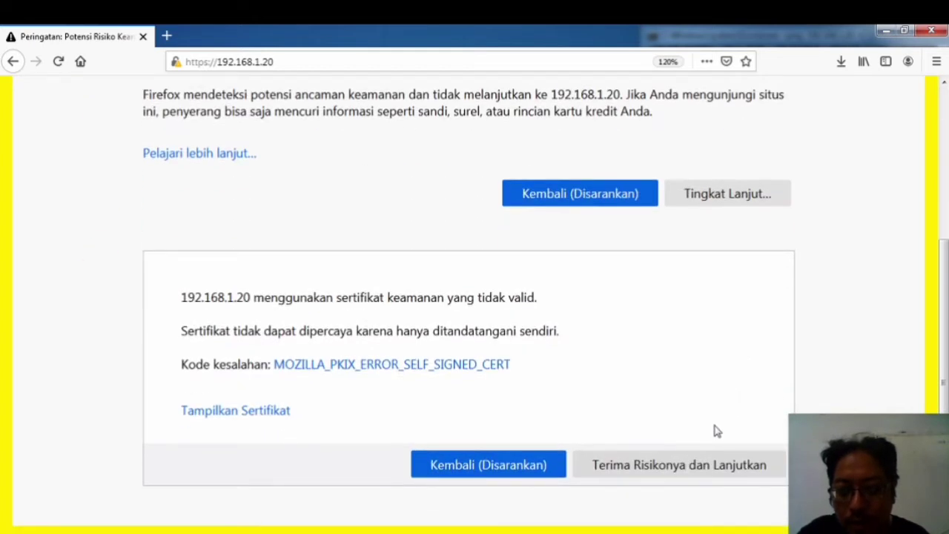
{"action": "left_click", "coordinate": [642, 475]}
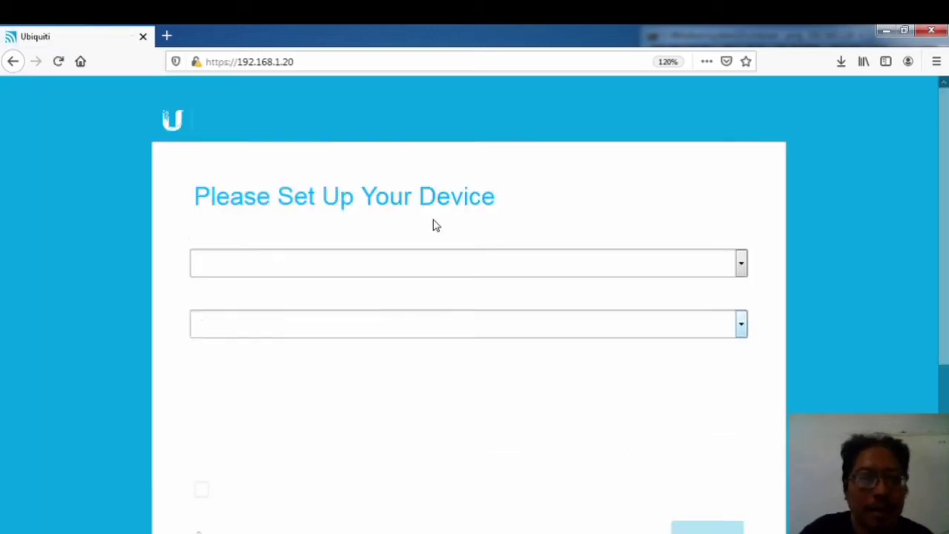
Step: Choose Licensed as the Device Country, keeping English as the language
{"action": "left_click", "coordinate": [387, 268]}
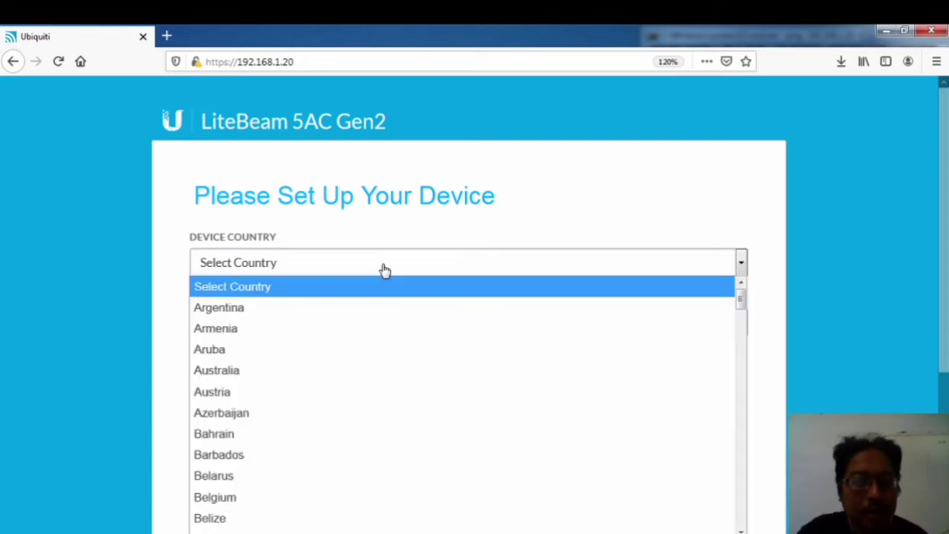
{"action": "scroll", "coordinate": [259, 351], "scroll_direction": "down", "scroll_amount": 15}
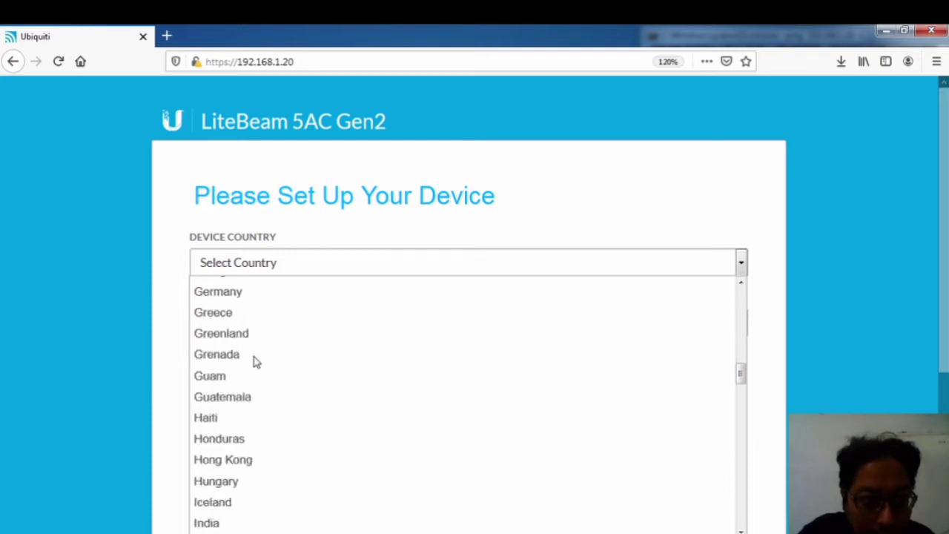
{"action": "scroll", "coordinate": [253, 361], "scroll_direction": "down", "scroll_amount": 9}
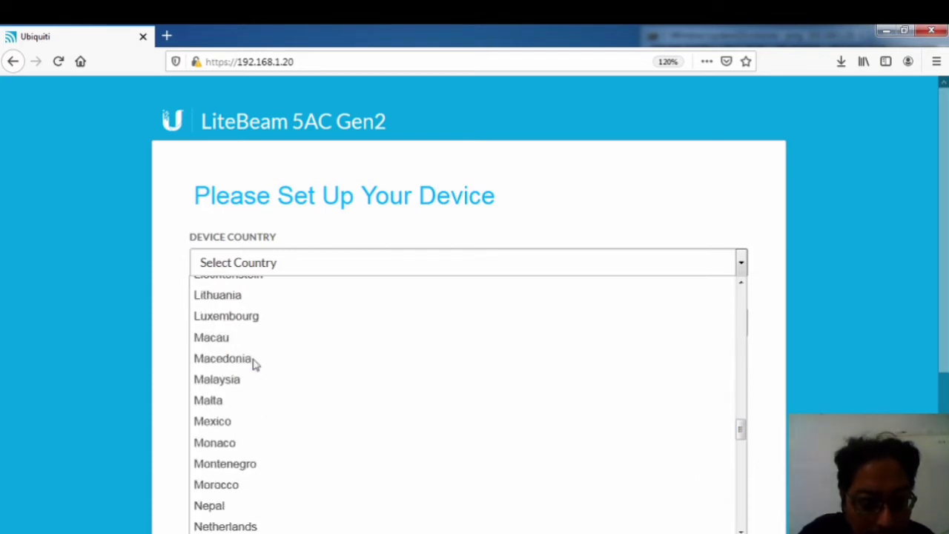
{"action": "scroll", "coordinate": [252, 349], "scroll_direction": "up", "scroll_amount": 1}
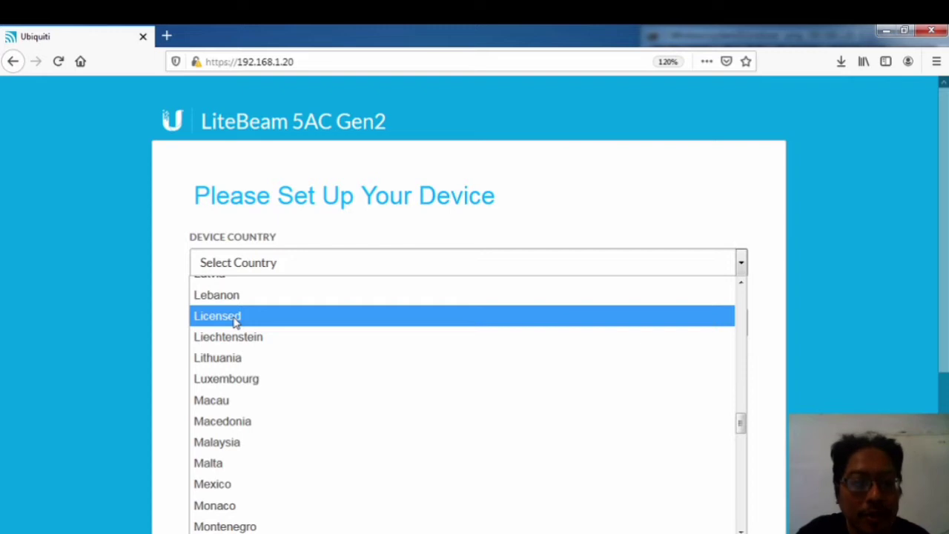
{"action": "left_click", "coordinate": [234, 321]}
Step: Tick the I agree box for the Ubiquiti terms of use
{"action": "scroll", "coordinate": [245, 360], "scroll_direction": "down", "scroll_amount": 4}
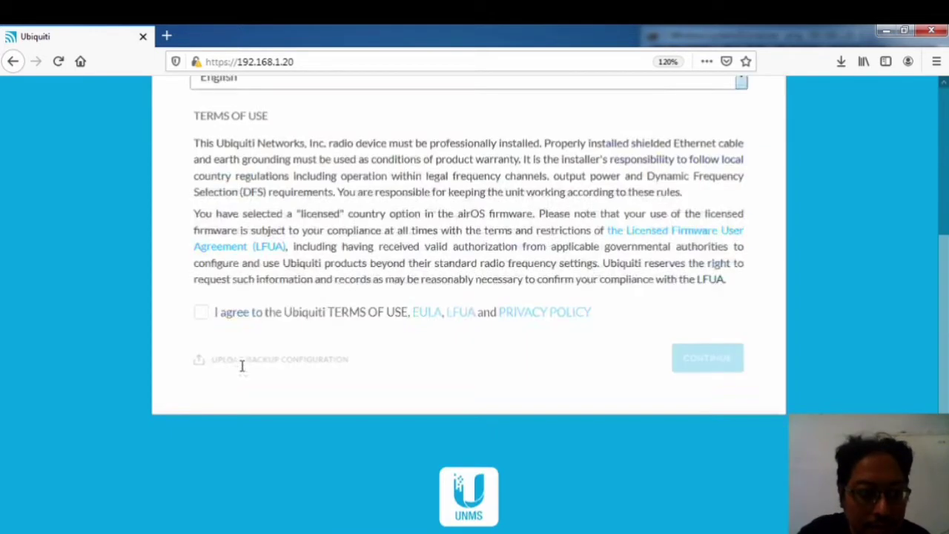
{"action": "scroll", "coordinate": [261, 249], "scroll_direction": "up", "scroll_amount": 1}
{"action": "scroll", "coordinate": [261, 250], "scroll_direction": "up", "scroll_amount": 3}
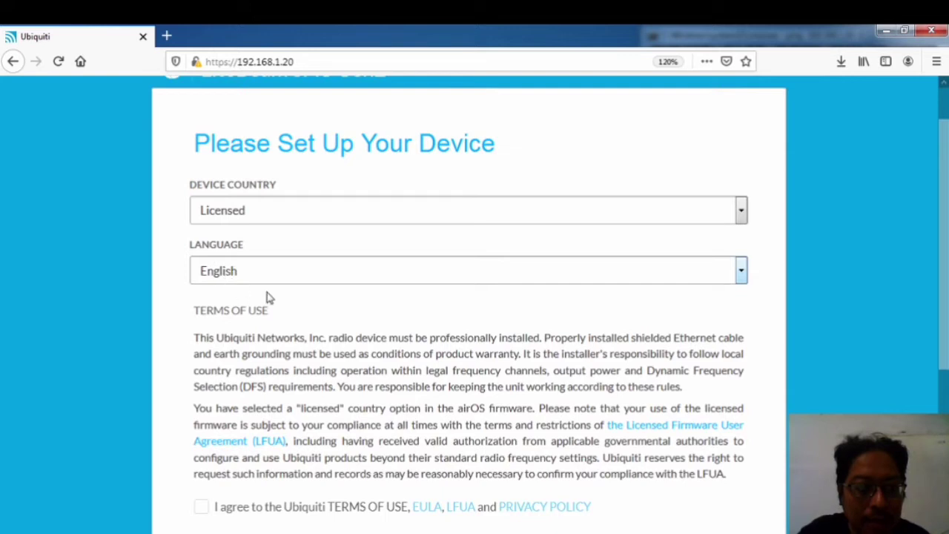
{"action": "scroll", "coordinate": [268, 295], "scroll_direction": "down", "scroll_amount": 3}
{"action": "left_click", "coordinate": [203, 246]}
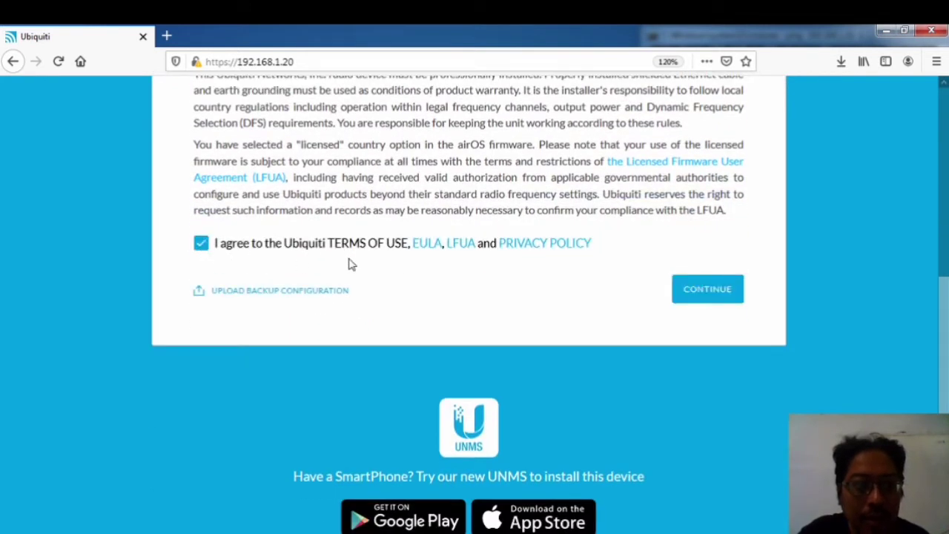
Step: Enter the new username and password, copying the password into the confirmation field
{"action": "left_click", "coordinate": [703, 298]}
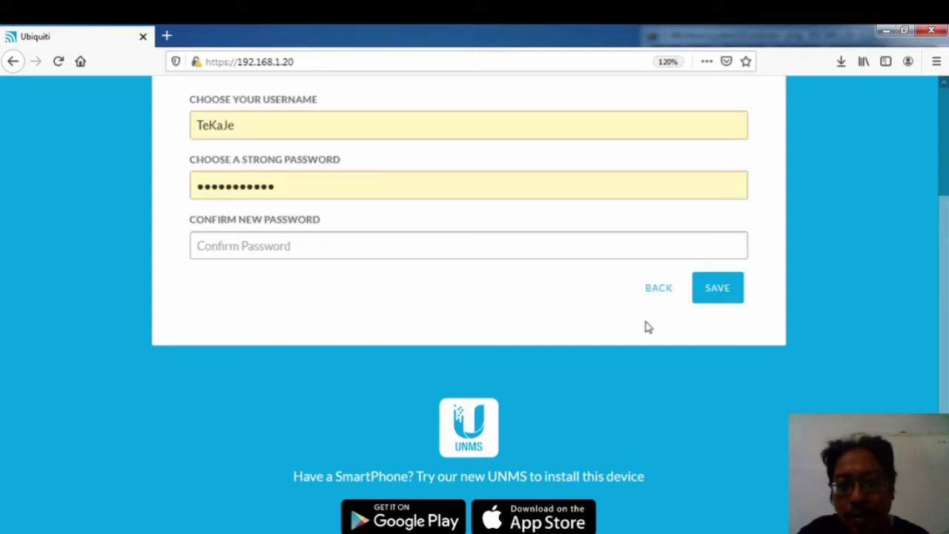
{"action": "scroll", "coordinate": [377, 255], "scroll_direction": "up", "scroll_amount": 3}
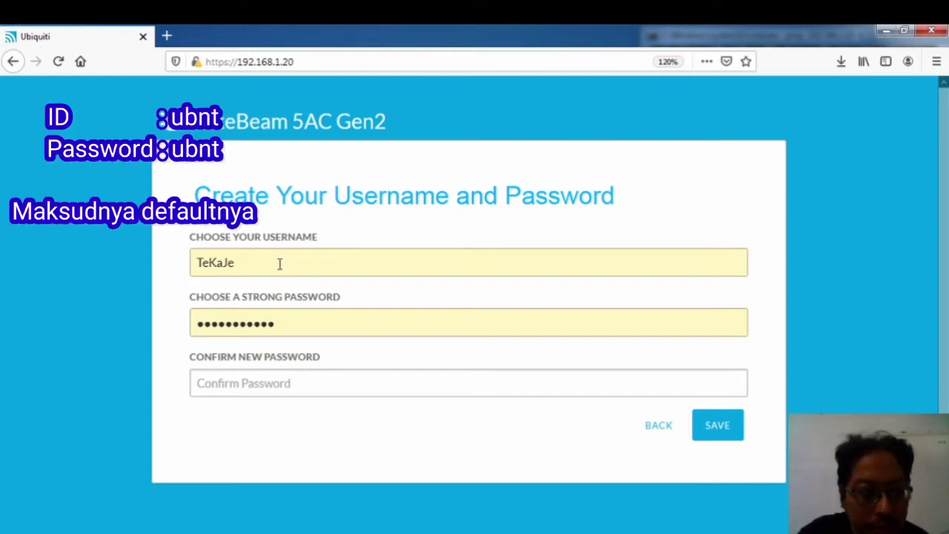
{"action": "left_click_drag", "start_coordinate": [267, 267], "coordinate": [169, 266]}
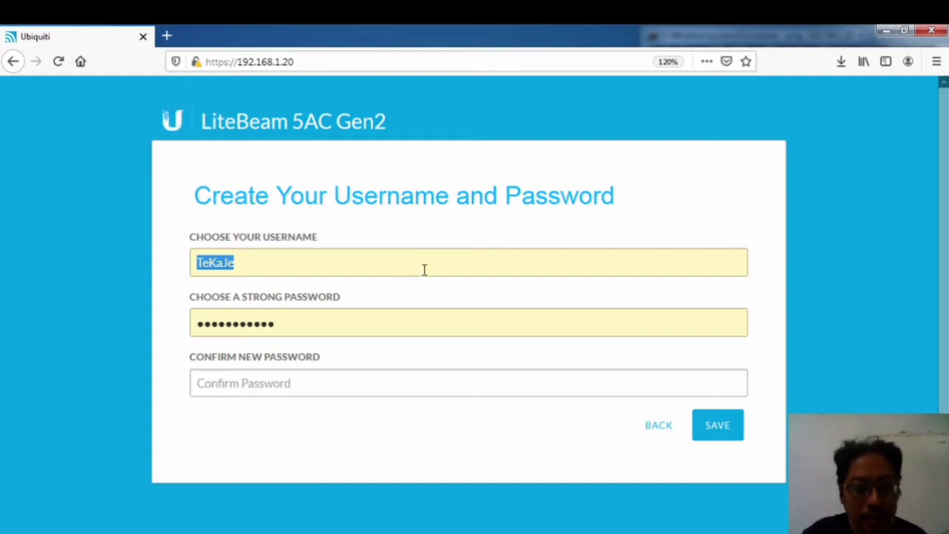
{"action": "left_click_drag", "start_coordinate": [274, 323], "coordinate": [160, 324]}
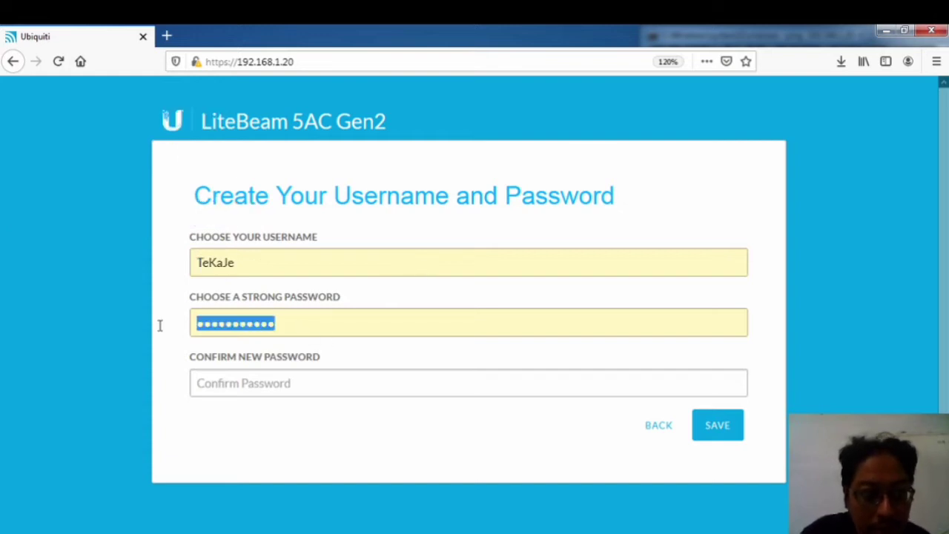
{"action": "left_click", "coordinate": [303, 387]}
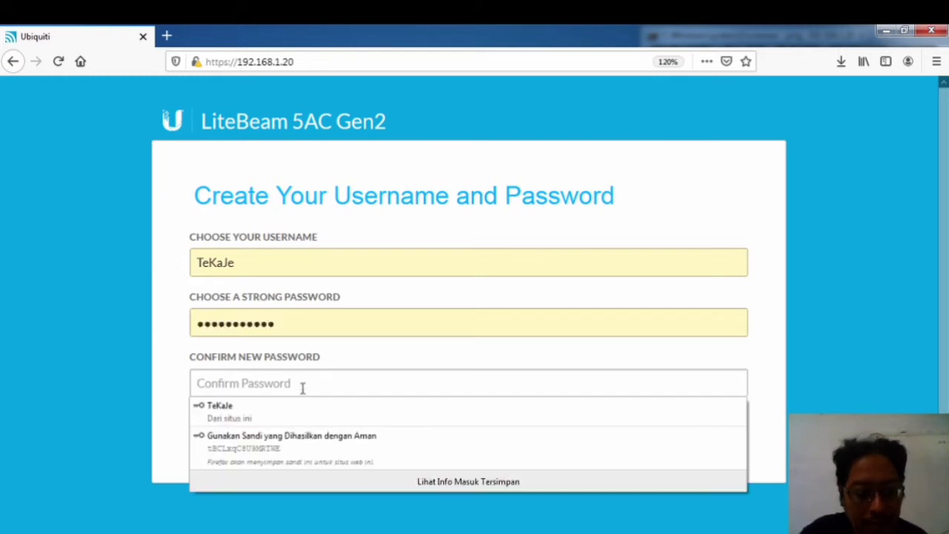
{"action": "key", "text": "ctrl+v"}
Step: Retype the same password in both password fields and save the credentials
{"action": "left_click_drag", "start_coordinate": [381, 385], "coordinate": [24, 386]}
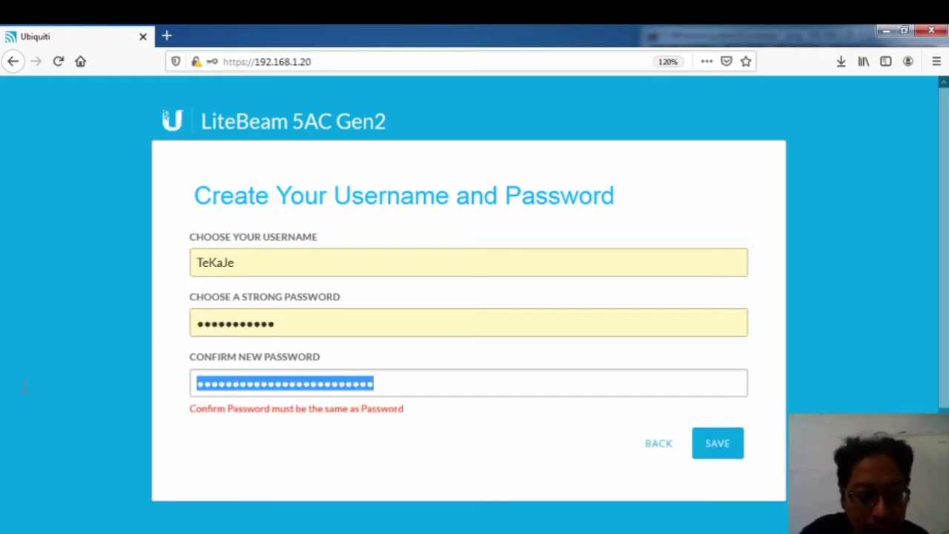
{"action": "type", "text": "a"}
{"action": "key", "text": "BackSpace"}
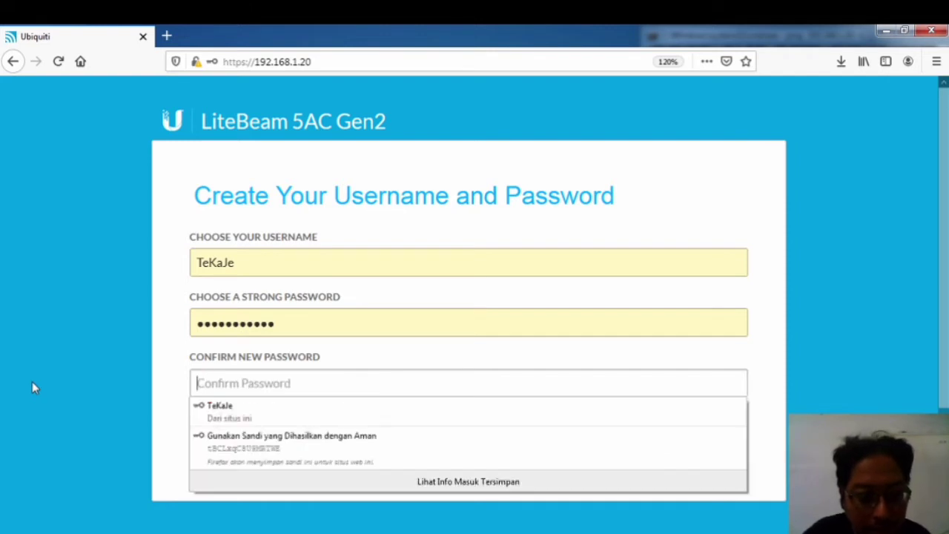
{"action": "type", "text": "aaaa"}
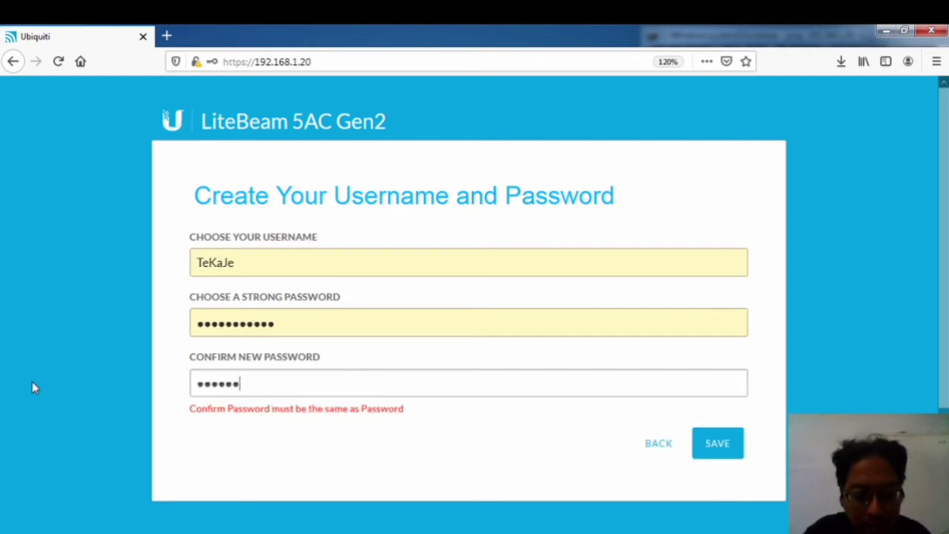
{"action": "type", "text": "aaaaaaa"}
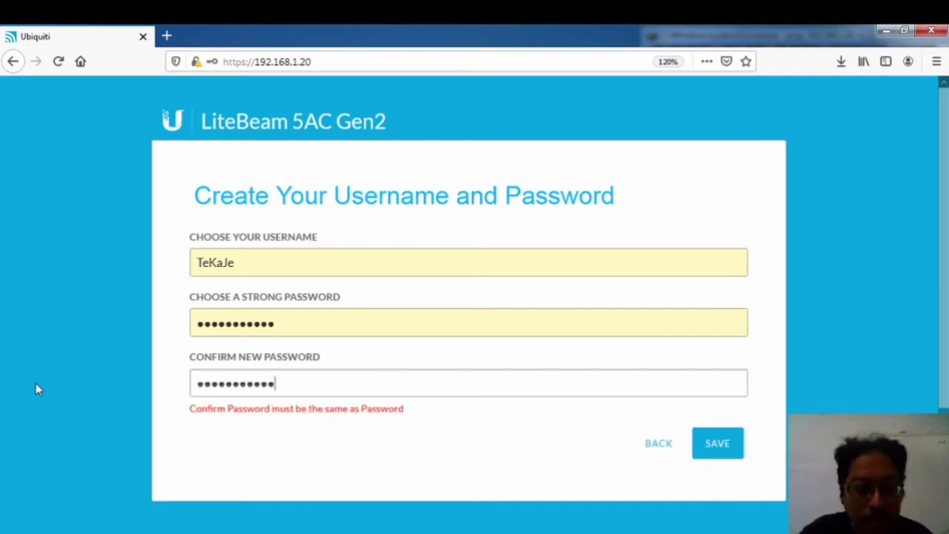
{"action": "left_click_drag", "start_coordinate": [289, 320], "coordinate": [78, 319]}
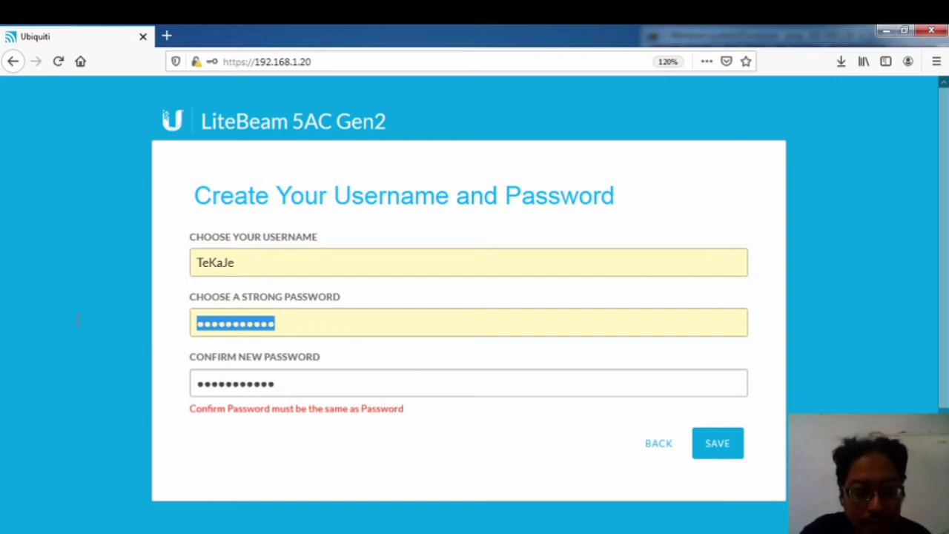
{"action": "type", "text": "aaaaaa"}
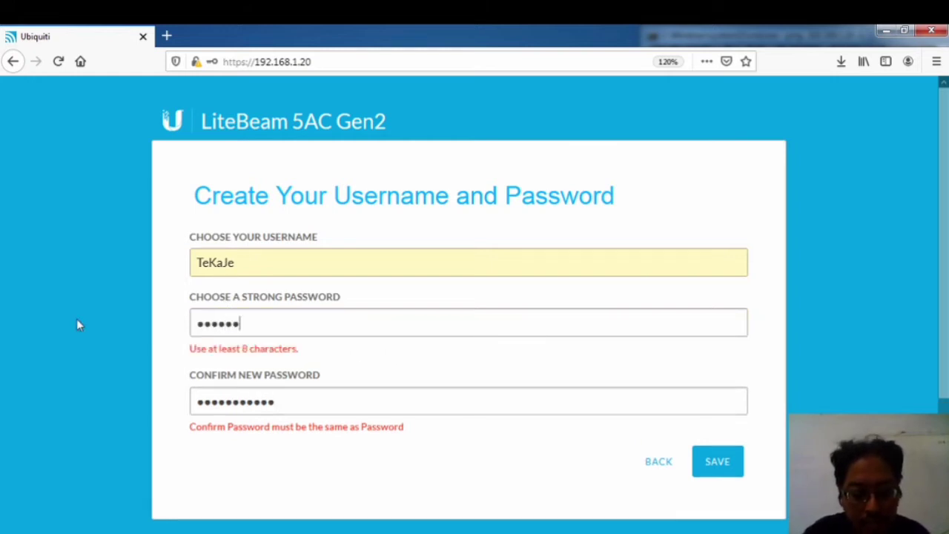
{"action": "type", "text": "aaaa"}
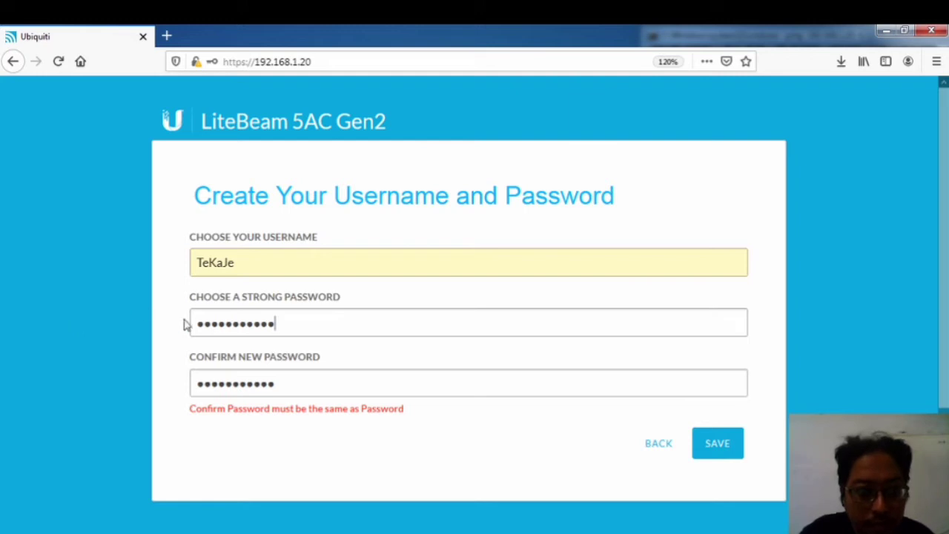
{"action": "left_click", "coordinate": [706, 443]}
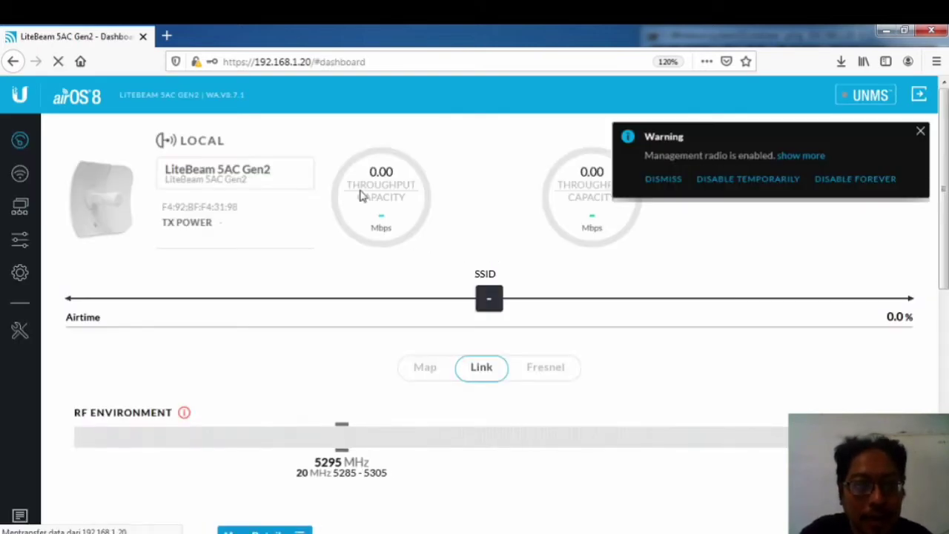
Step: Dismiss the management radio warning and go to the Wireless page
{"action": "left_click", "coordinate": [920, 132]}
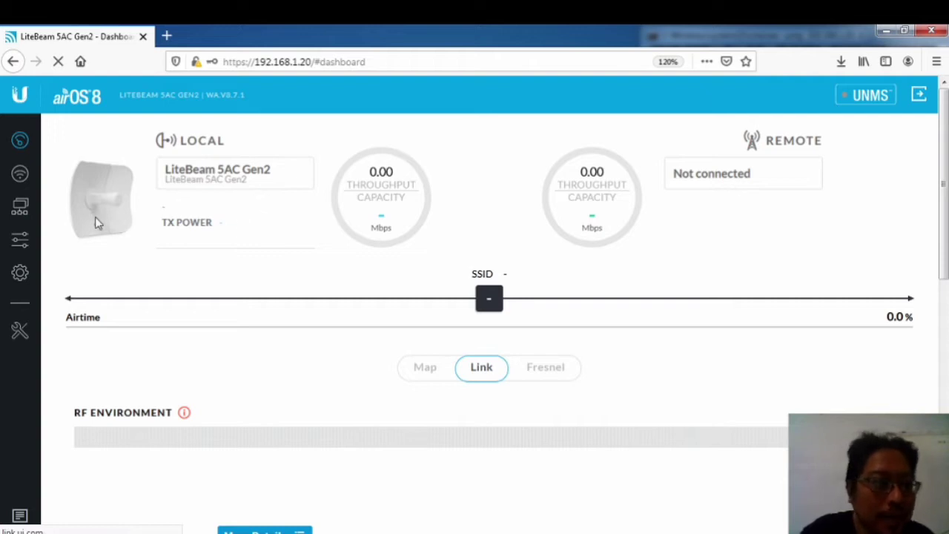
{"action": "left_click", "coordinate": [20, 175]}
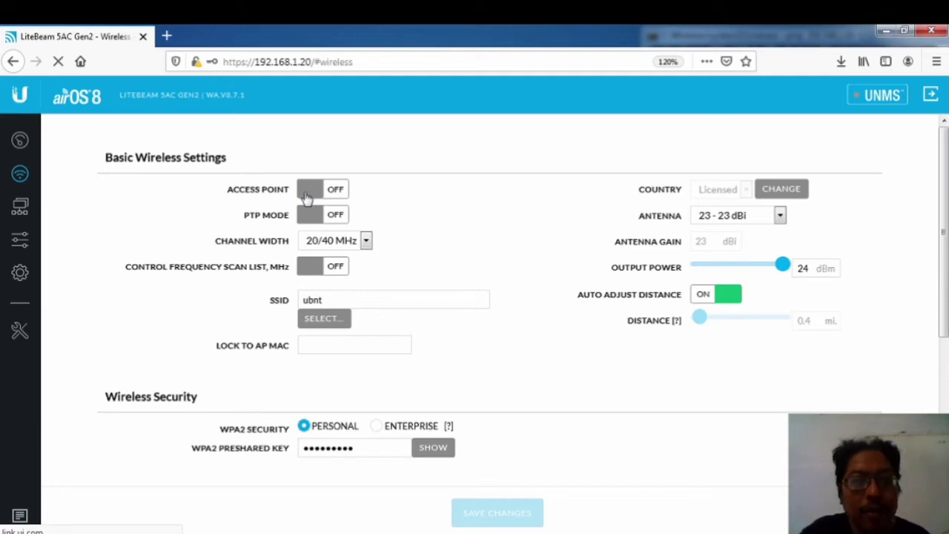
Step: Keep Channel Width at 20/40 MHz and switch the Control Frequency Scan List on
{"action": "left_click", "coordinate": [311, 195]}
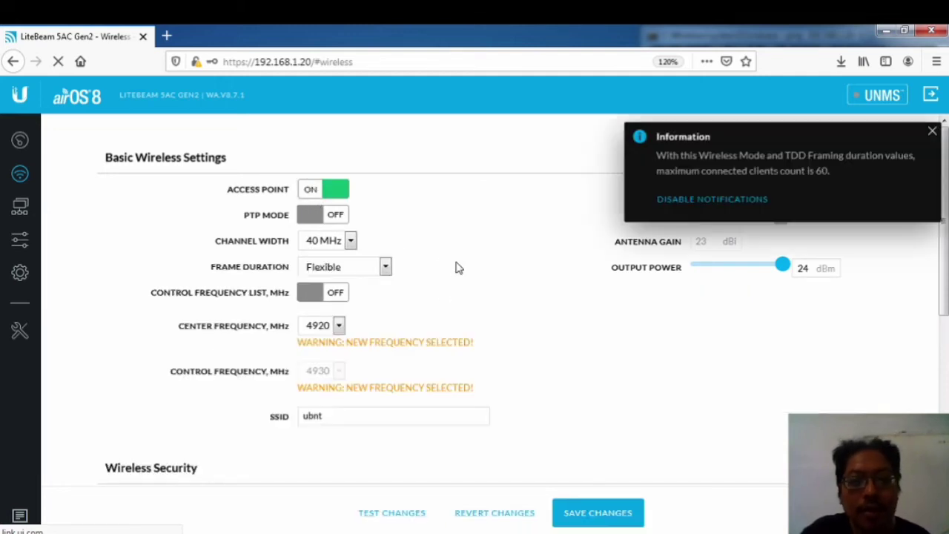
{"action": "left_click", "coordinate": [931, 131]}
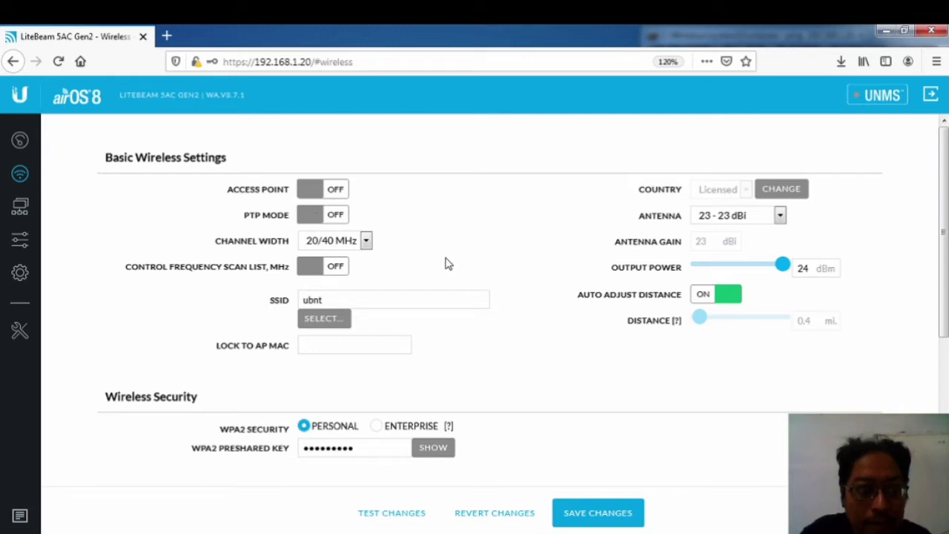
{"action": "left_click", "coordinate": [366, 243]}
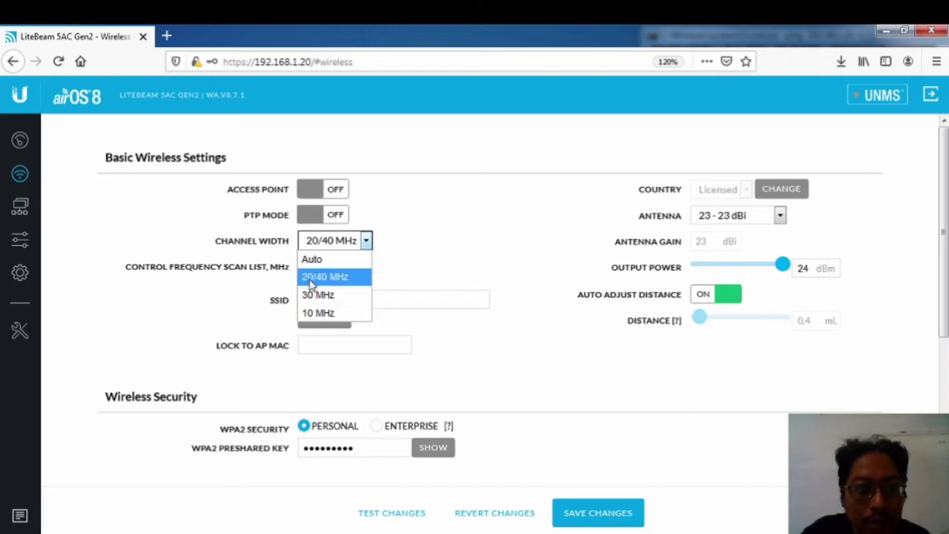
{"action": "left_click", "coordinate": [311, 282]}
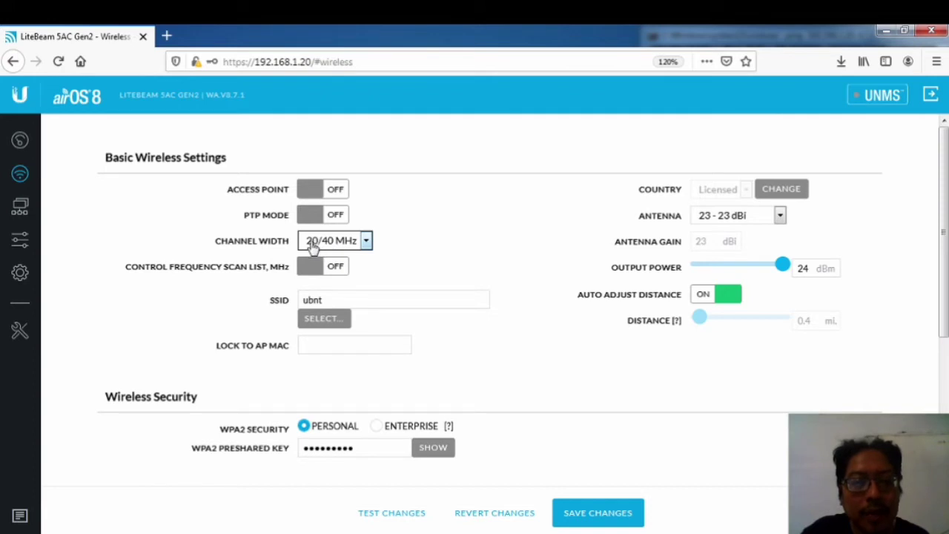
{"action": "left_click", "coordinate": [310, 268]}
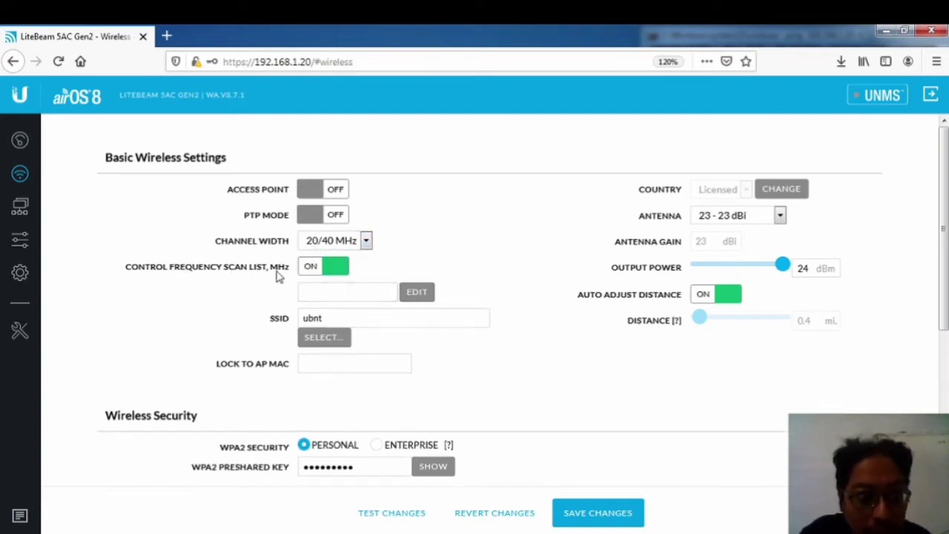
Step: Clear the existing entry from the scan list frequency field
{"action": "left_click", "coordinate": [315, 293]}
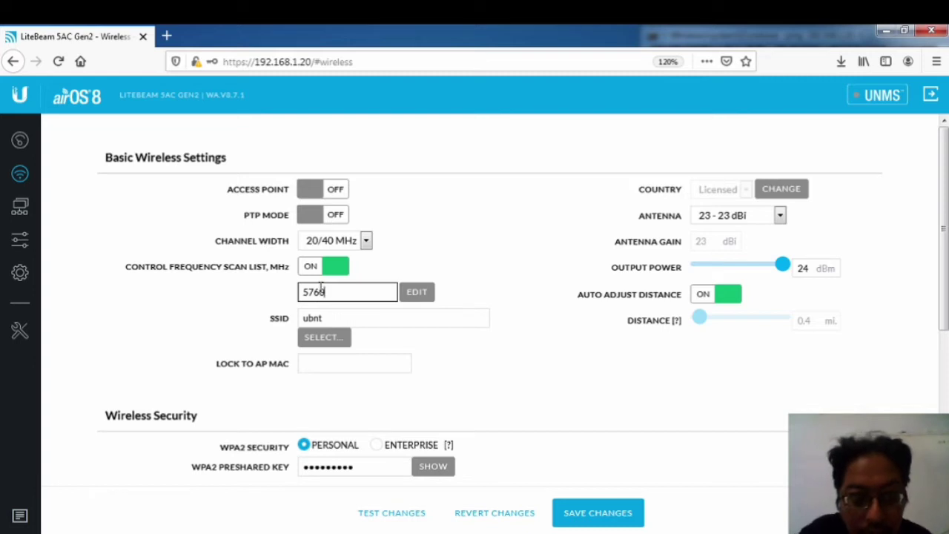
{"action": "left_click", "coordinate": [416, 292]}
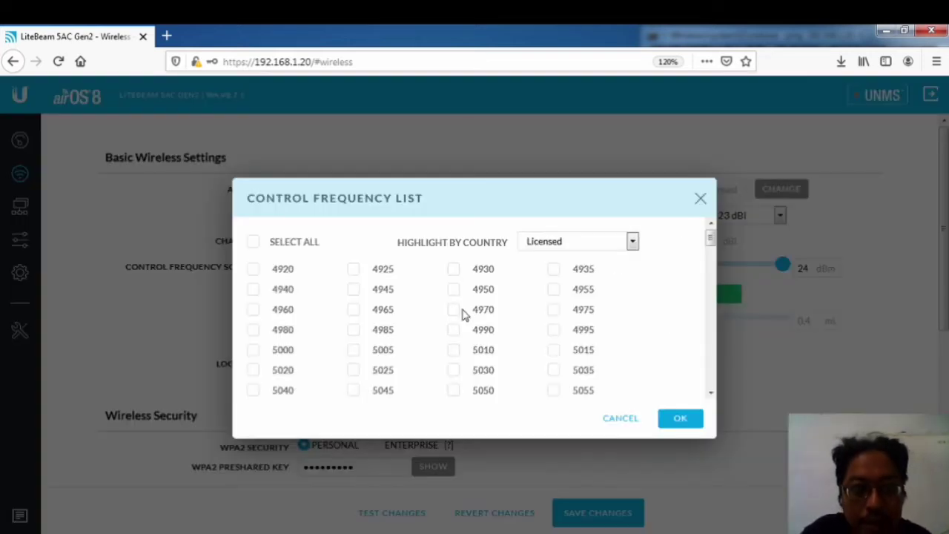
{"action": "scroll", "coordinate": [415, 319], "scroll_direction": "down", "scroll_amount": 2}
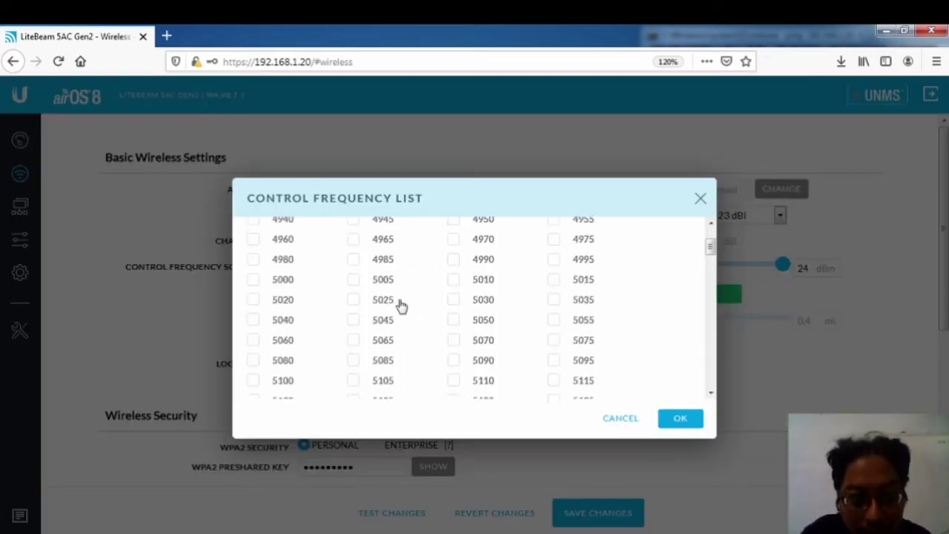
{"action": "left_click", "coordinate": [705, 202]}
{"action": "left_click_drag", "start_coordinate": [327, 292], "coordinate": [218, 287]}
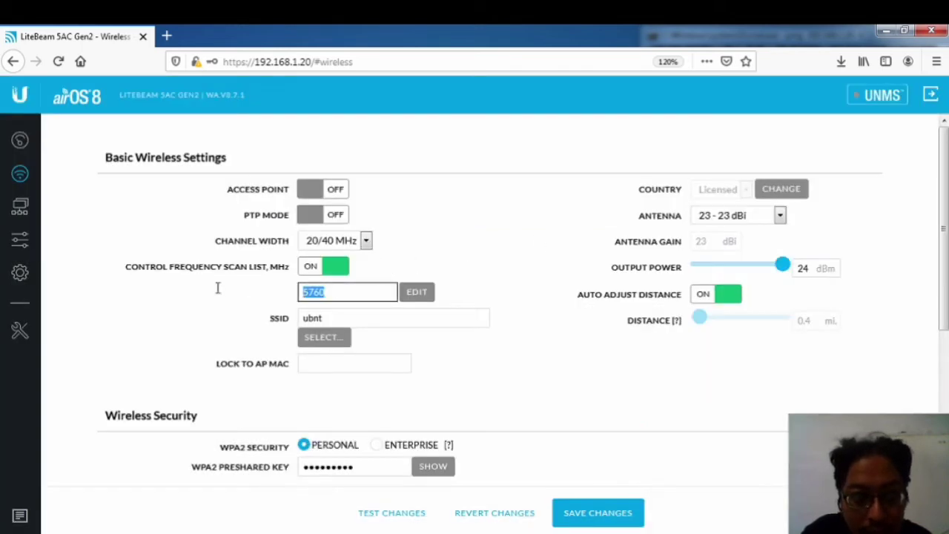
{"action": "key", "text": "BackSpace"}
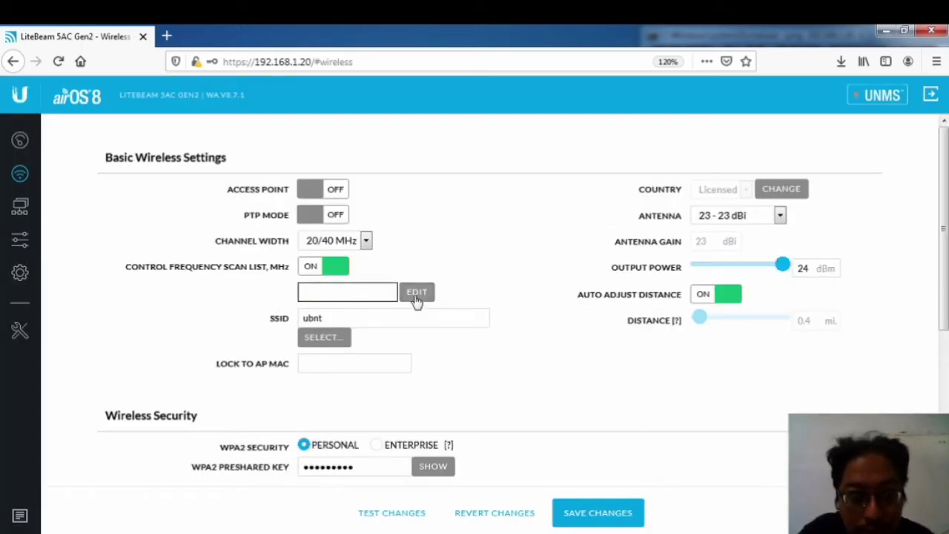
{"action": "left_click", "coordinate": [417, 297]}
Step: Tick 5760 MHz in the Control Frequency List dialog as the only scan frequency
{"action": "left_click", "coordinate": [316, 289]}
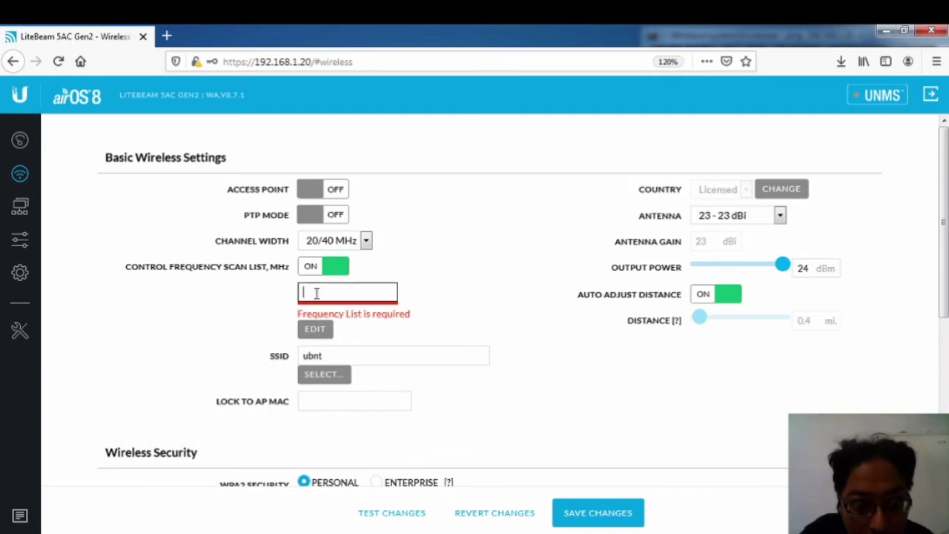
{"action": "left_click", "coordinate": [315, 328]}
{"action": "scroll", "coordinate": [370, 326], "scroll_direction": "down", "scroll_amount": 10}
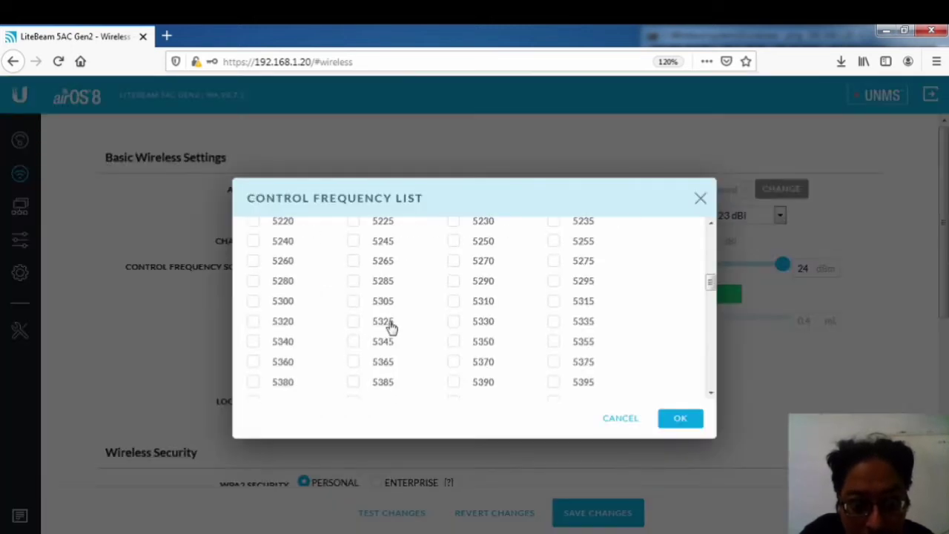
{"action": "scroll", "coordinate": [409, 326], "scroll_direction": "down", "scroll_amount": 5}
{"action": "scroll", "coordinate": [413, 332], "scroll_direction": "up", "scroll_amount": 1}
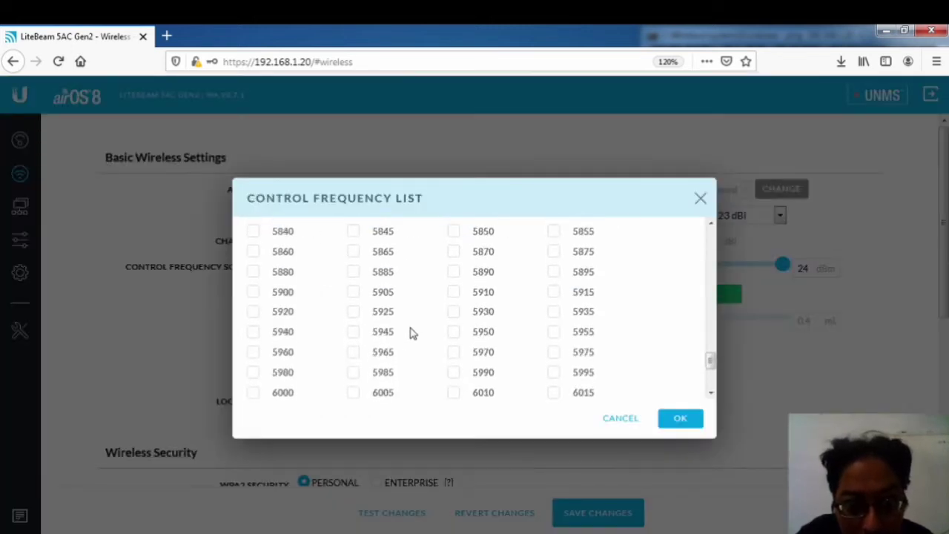
{"action": "scroll", "coordinate": [433, 332], "scroll_direction": "up", "scroll_amount": 1}
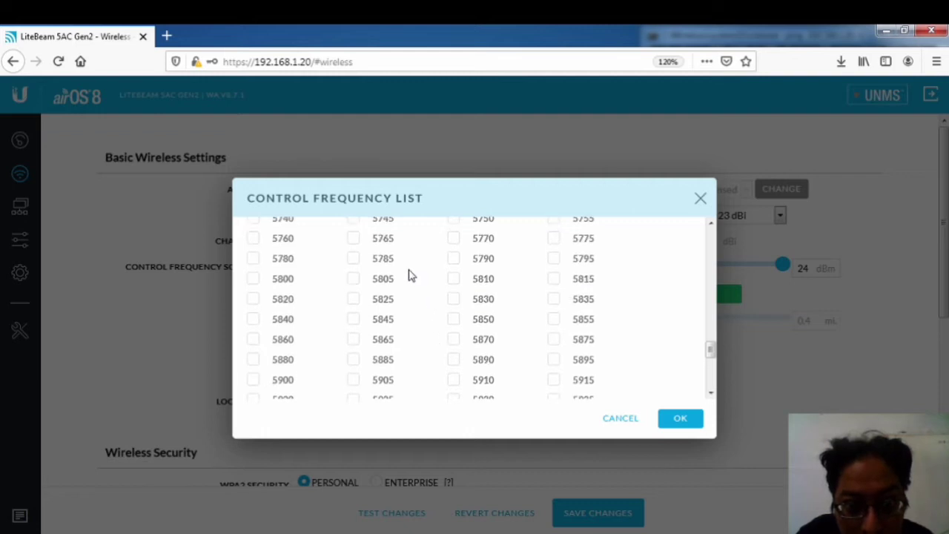
{"action": "left_click", "coordinate": [253, 240]}
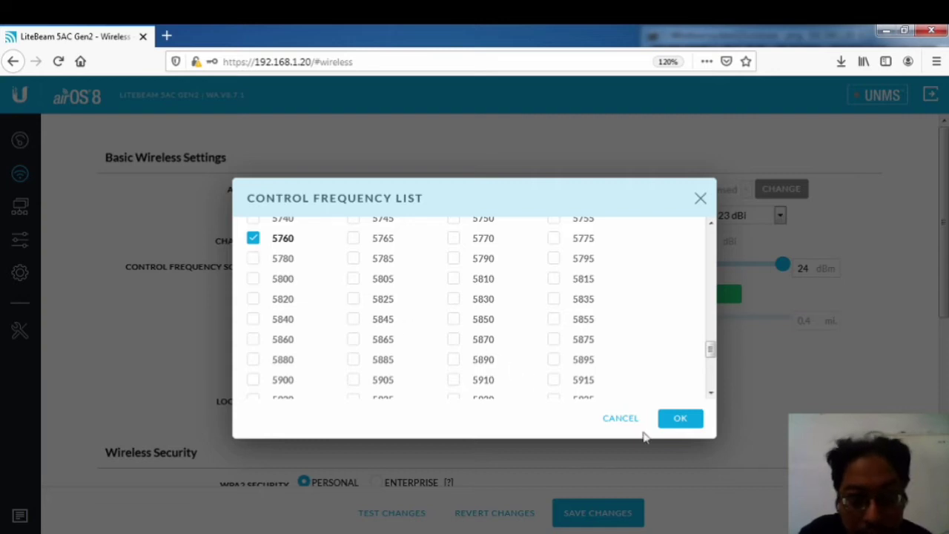
{"action": "left_click", "coordinate": [679, 419]}
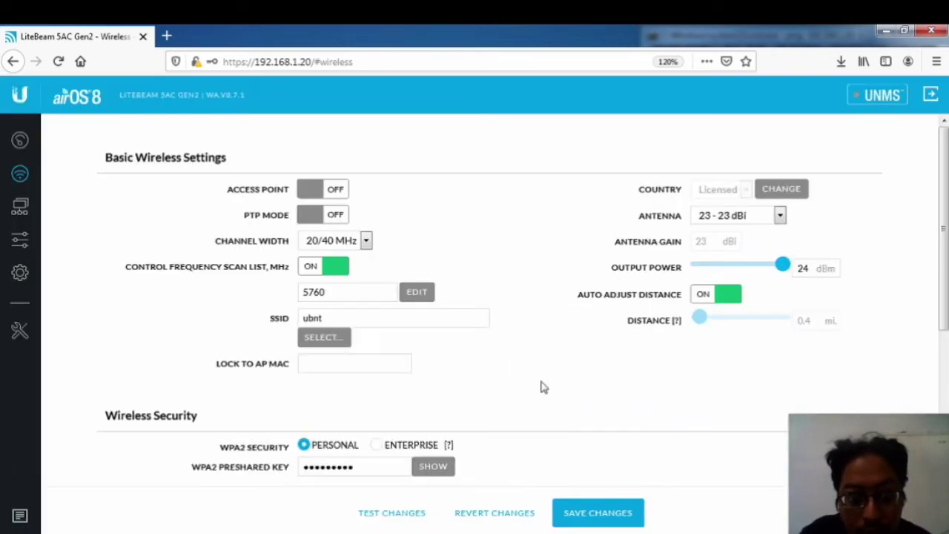
{"action": "left_click", "coordinate": [337, 321]}
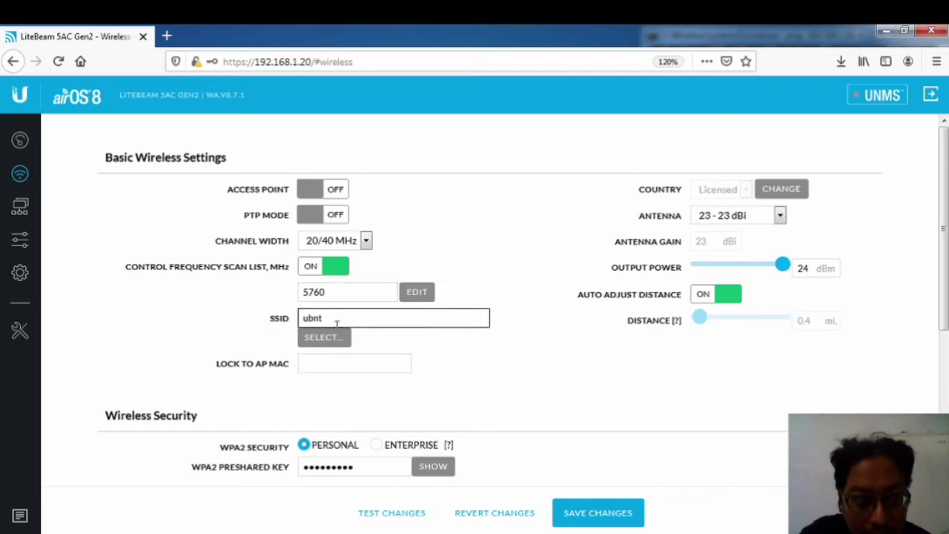
Step: Close the Site Survey and save the wireless changes with scan list 5760 MHz
{"action": "left_click", "coordinate": [333, 344]}
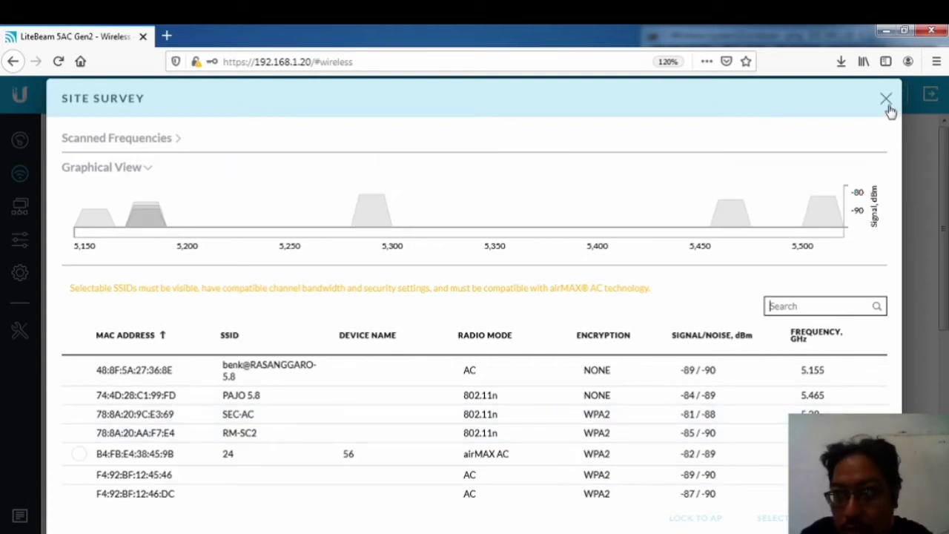
{"action": "left_click", "coordinate": [887, 99]}
{"action": "left_click", "coordinate": [323, 289]}
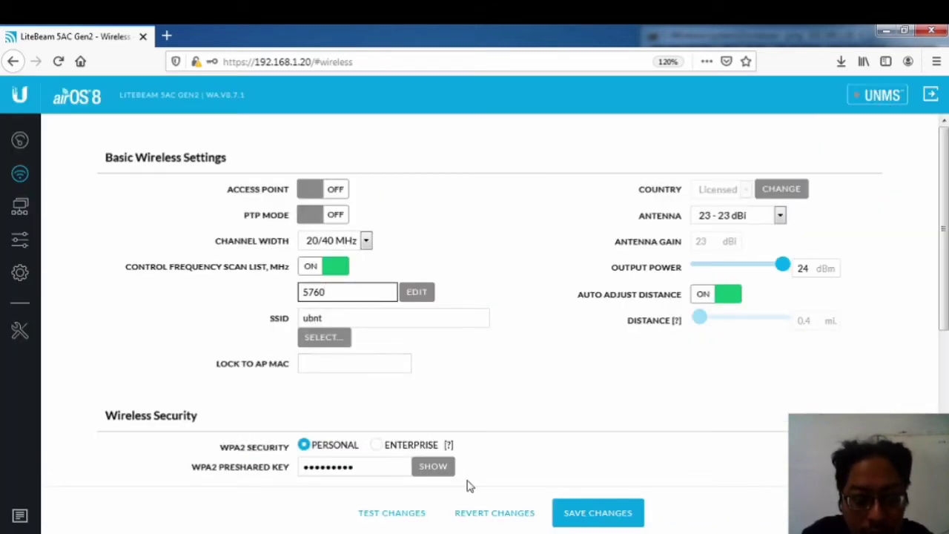
{"action": "left_click", "coordinate": [613, 519]}
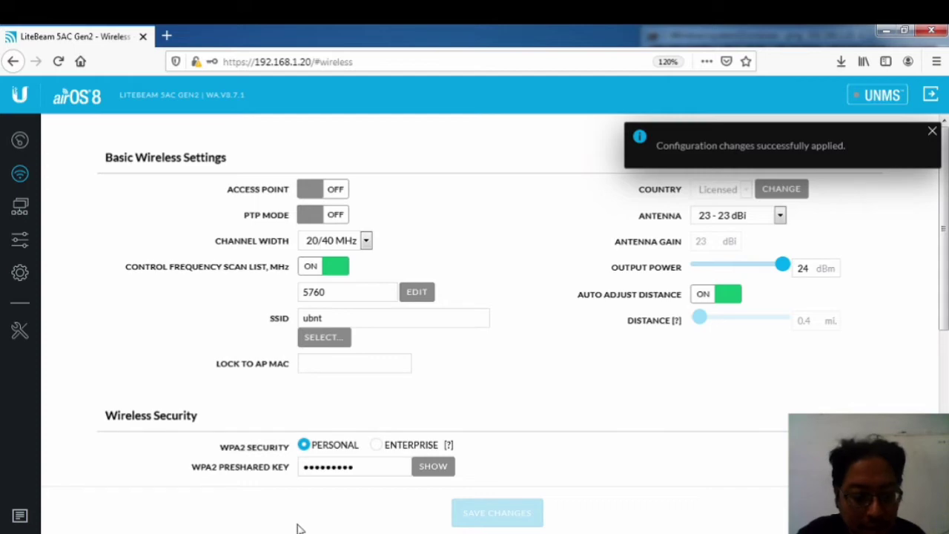
{"action": "key", "text": "alt+Tab"}
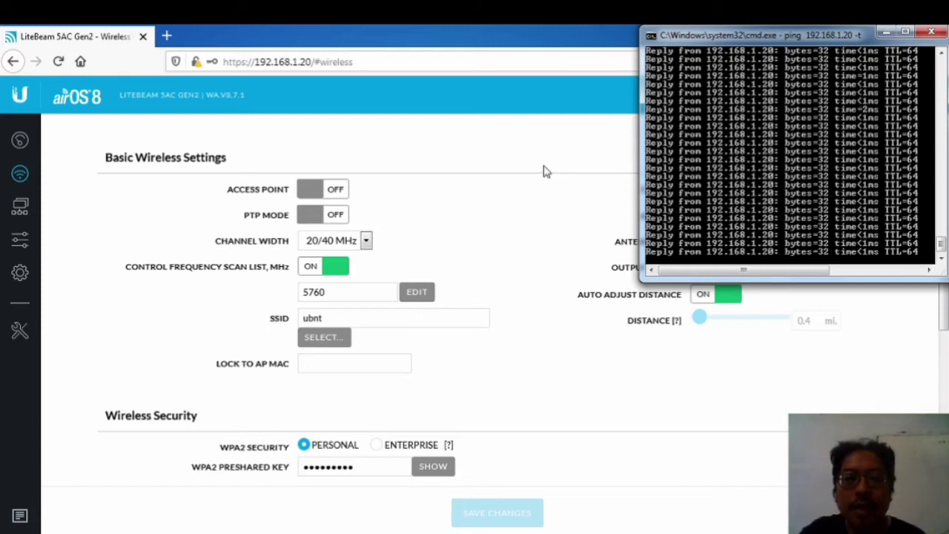
{"action": "left_click", "coordinate": [519, 181]}
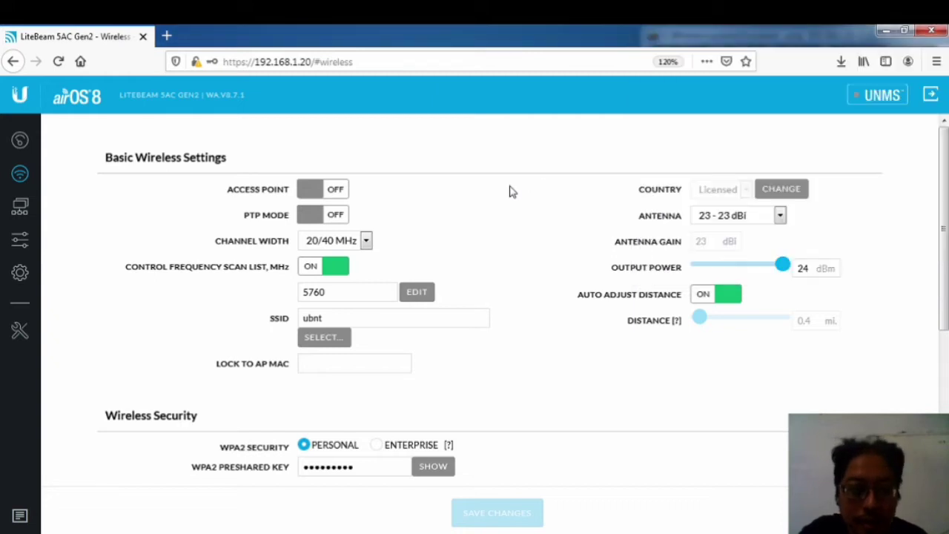
Step: Pick AP Rato LB in the Site Survey and lock the station to it
{"action": "left_click", "coordinate": [324, 338]}
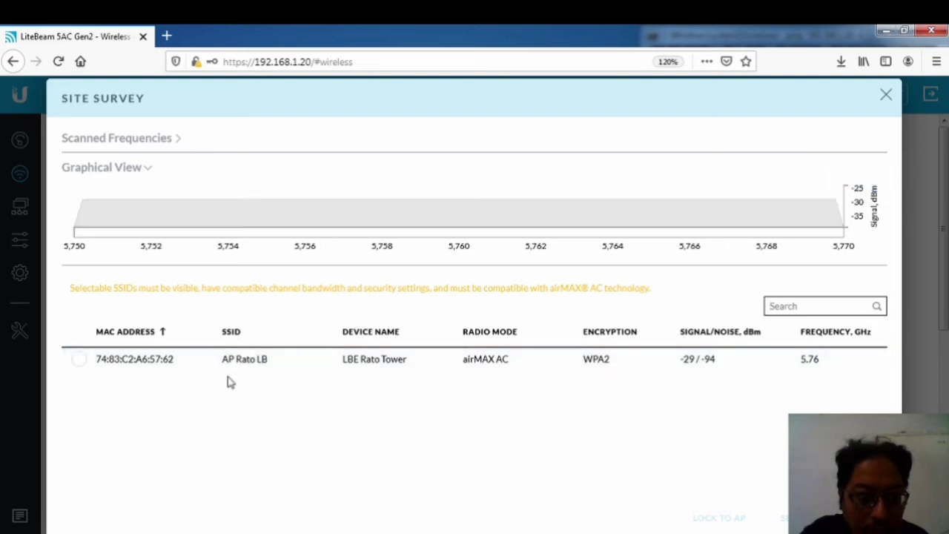
{"action": "left_click", "coordinate": [80, 362]}
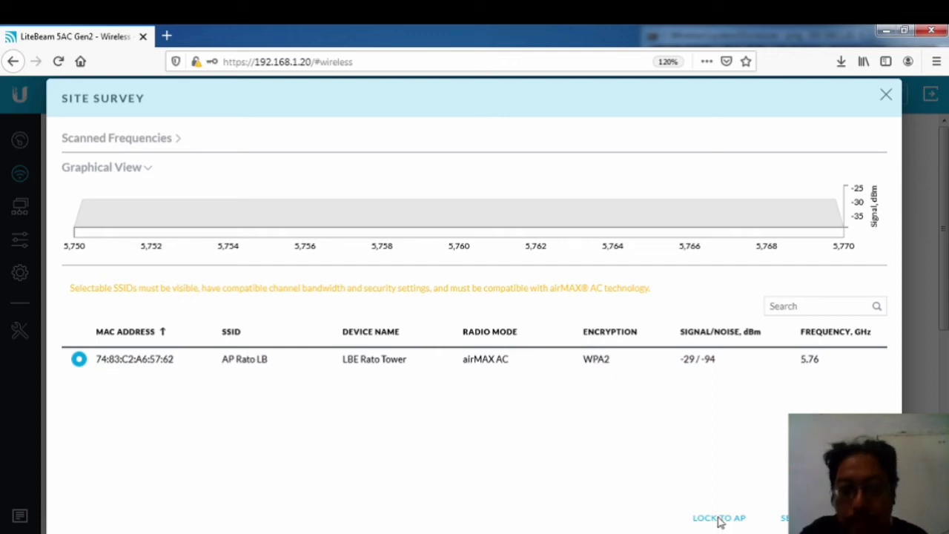
{"action": "left_click", "coordinate": [719, 519]}
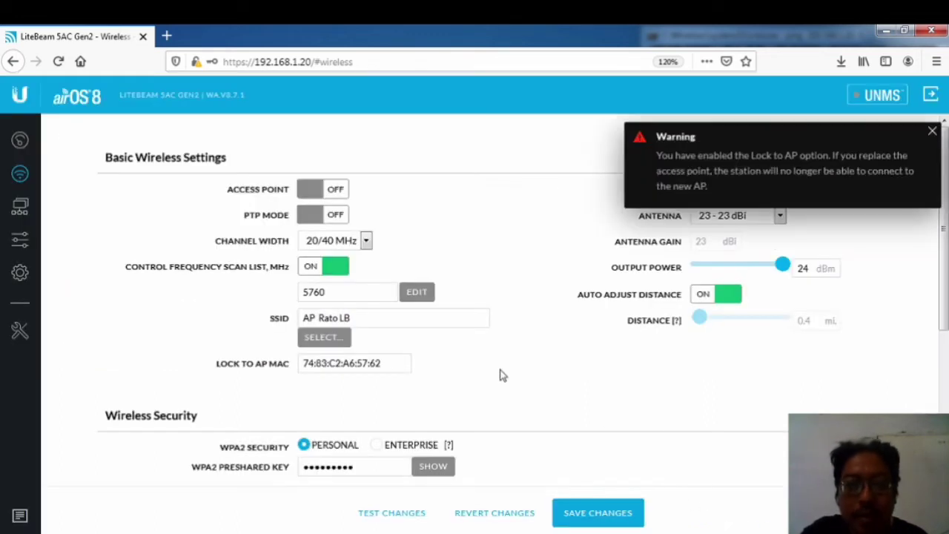
{"action": "left_click", "coordinate": [932, 134]}
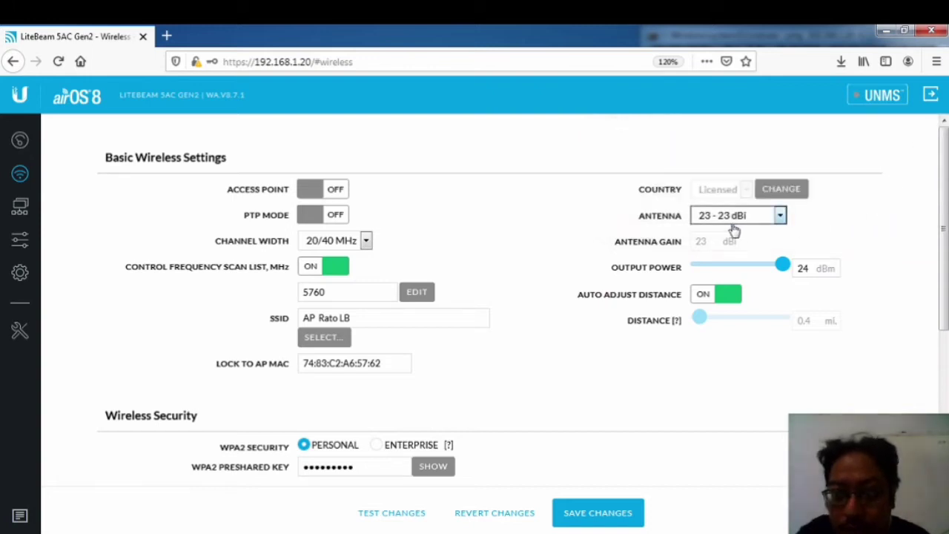
Step: Keep the 23 dBi antenna and set the link distance to 14 mi with Auto Adjust Distance on
{"action": "left_click", "coordinate": [780, 215]}
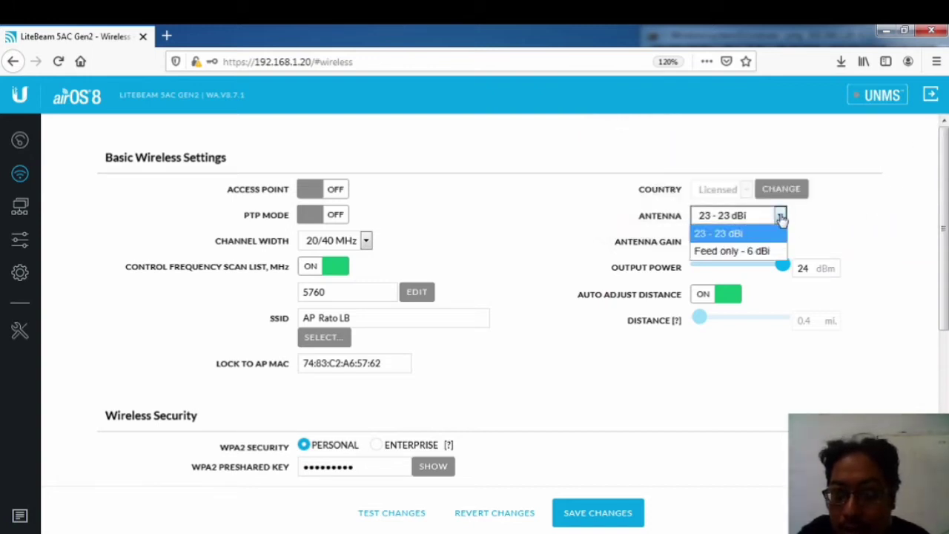
{"action": "left_click", "coordinate": [743, 234]}
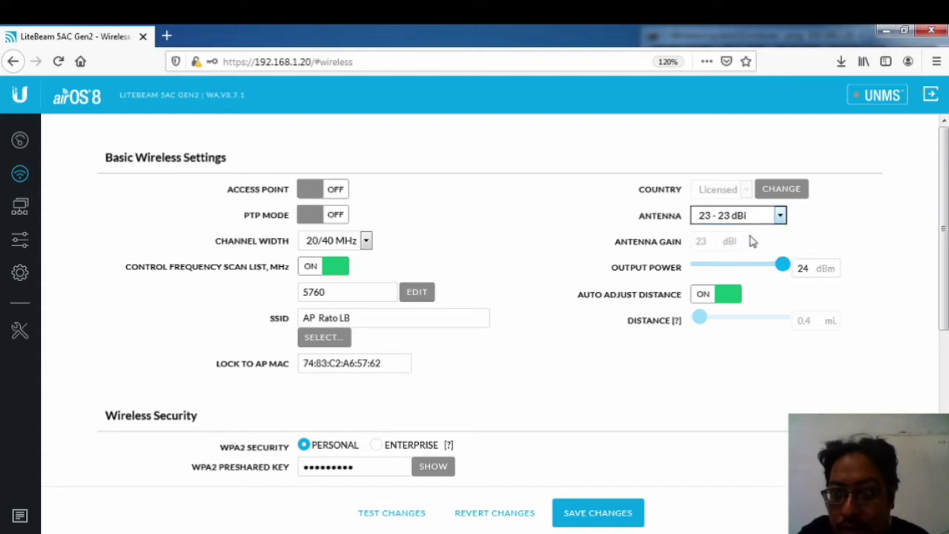
{"action": "left_click", "coordinate": [800, 270]}
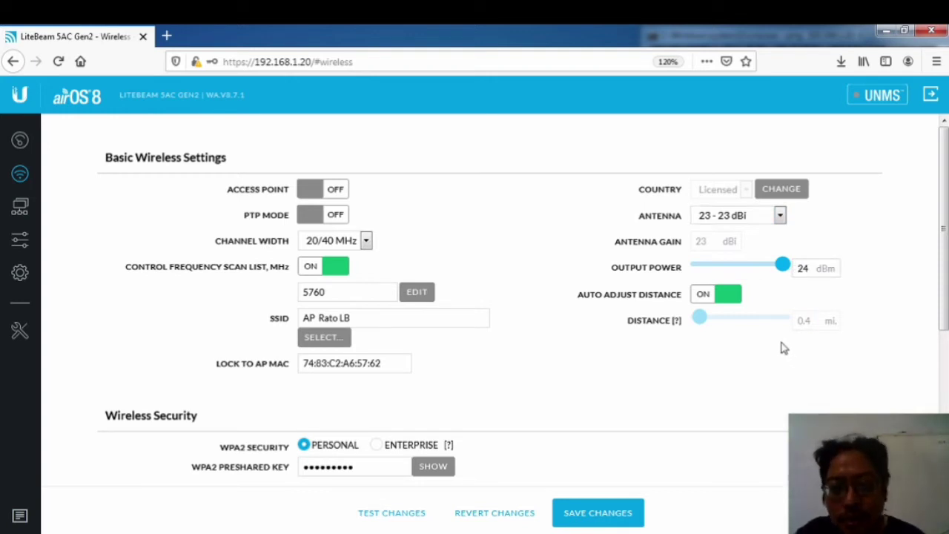
{"action": "left_click", "coordinate": [706, 296]}
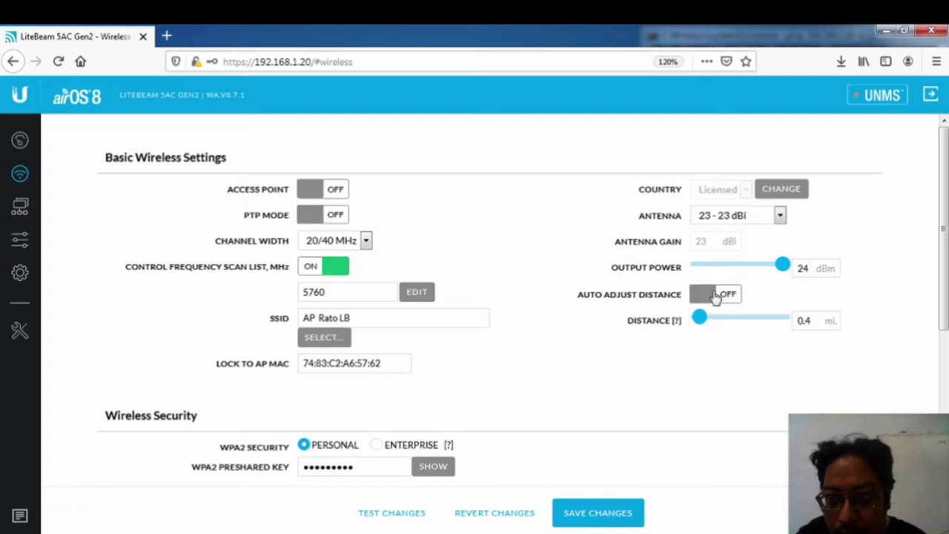
{"action": "left_click_drag", "start_coordinate": [700, 318], "coordinate": [839, 335]}
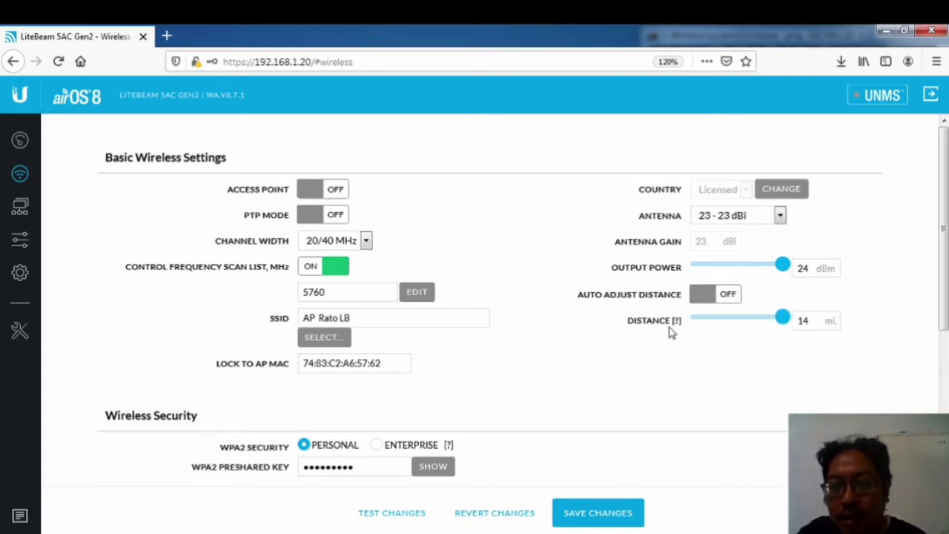
{"action": "left_click", "coordinate": [704, 295]}
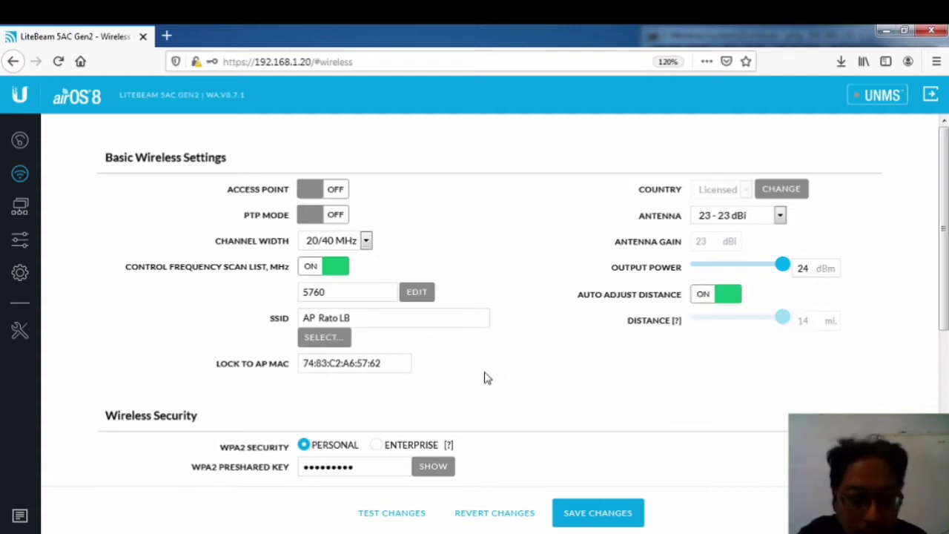
{"action": "scroll", "coordinate": [482, 377], "scroll_direction": "down", "scroll_amount": 3}
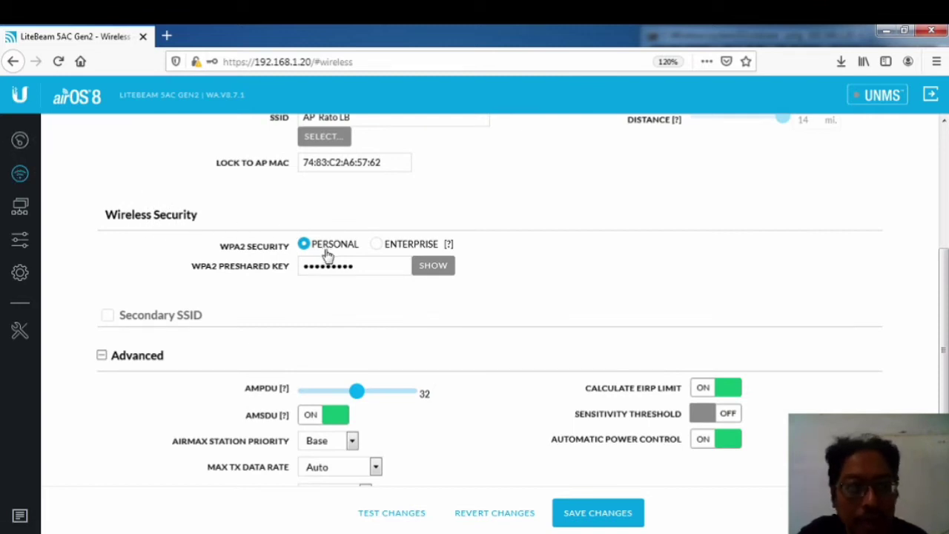
Step: Replace the existing WPA2 preshared key with a new key
{"action": "left_click", "coordinate": [371, 265]}
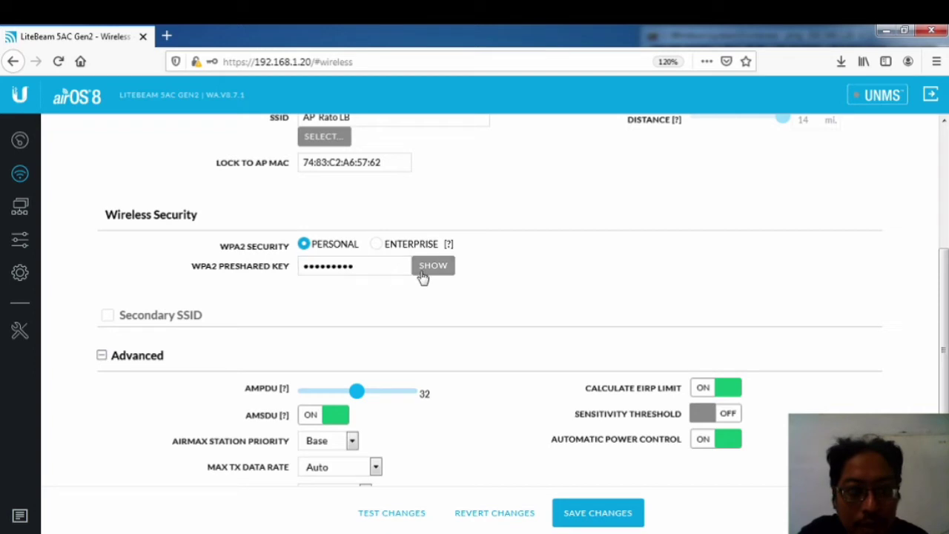
{"action": "left_click_drag", "start_coordinate": [370, 267], "coordinate": [212, 262]}
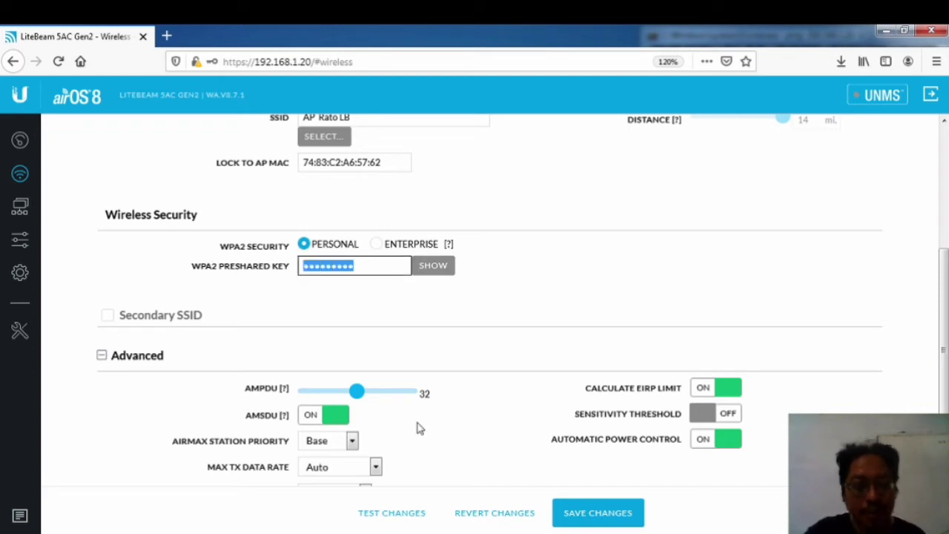
{"action": "type", "text": "•"}
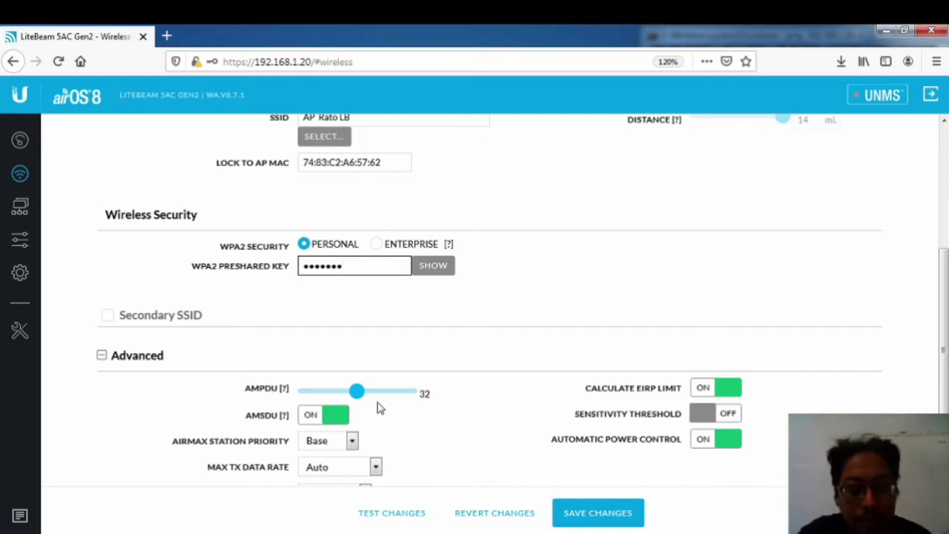
{"action": "scroll", "coordinate": [385, 334], "scroll_direction": "down", "scroll_amount": 1}
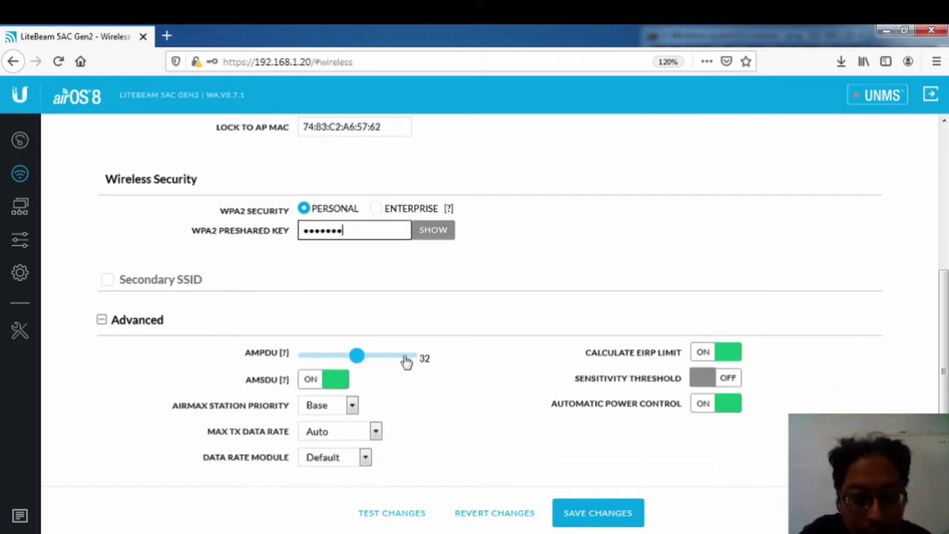
Step: Set airMAX station priority to High and retype the preshared key at a valid 8+ character length
{"action": "left_click", "coordinate": [348, 406]}
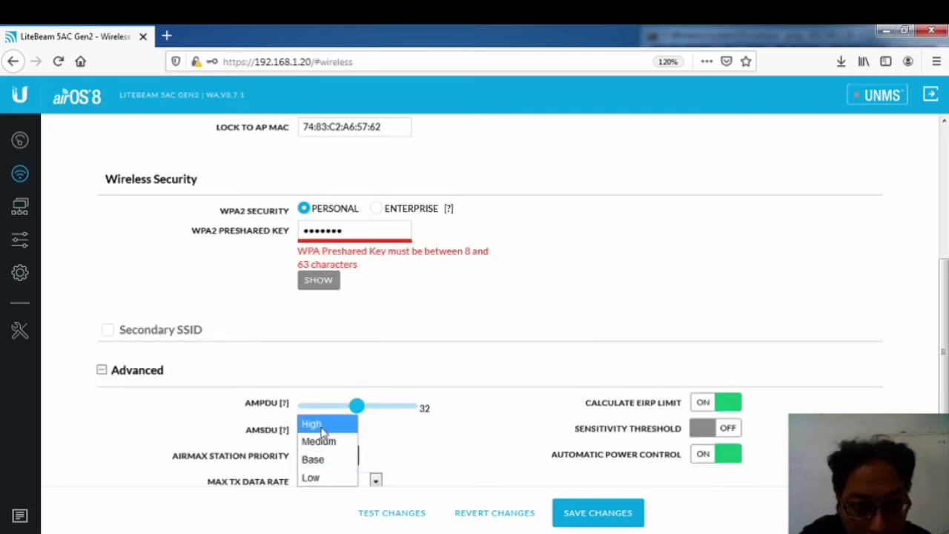
{"action": "left_click", "coordinate": [322, 431]}
{"action": "left_click_drag", "start_coordinate": [370, 234], "coordinate": [213, 235]}
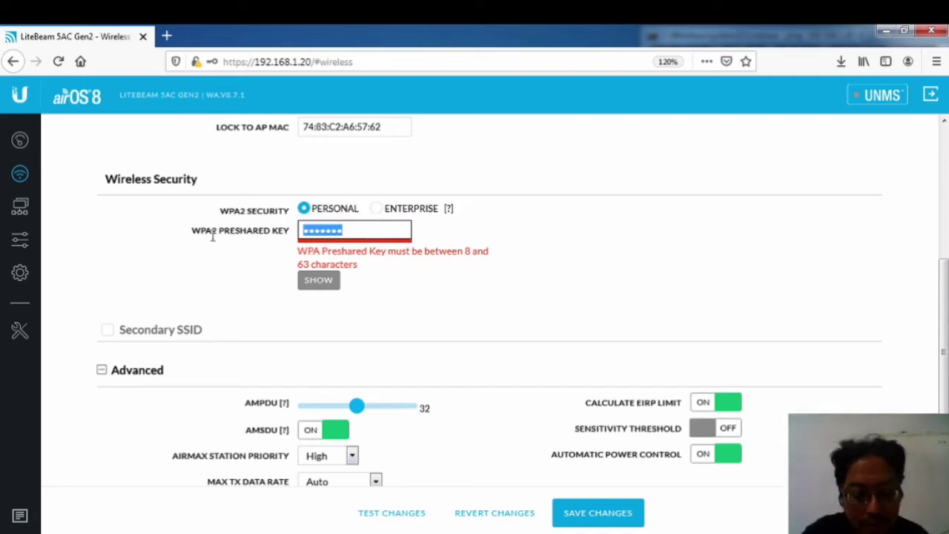
{"action": "type", "text": "a"}
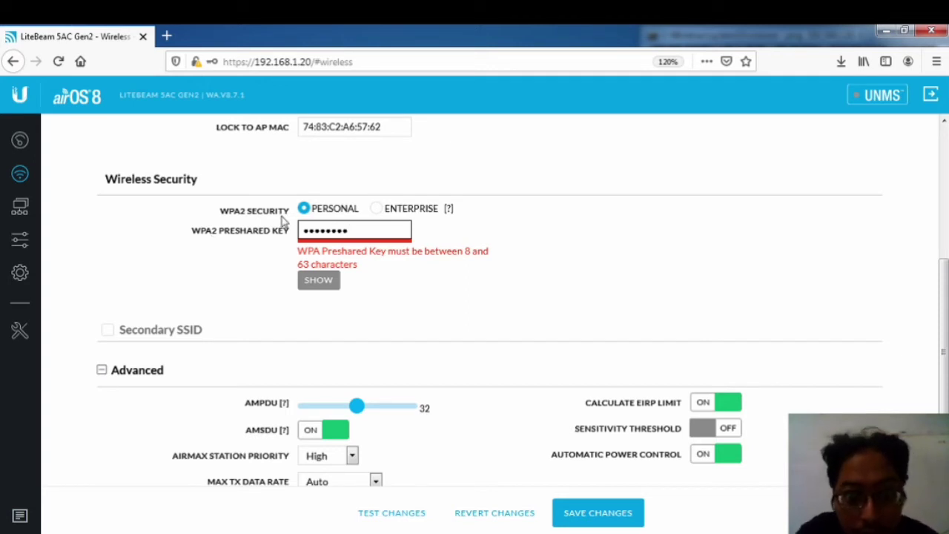
{"action": "left_click", "coordinate": [437, 274]}
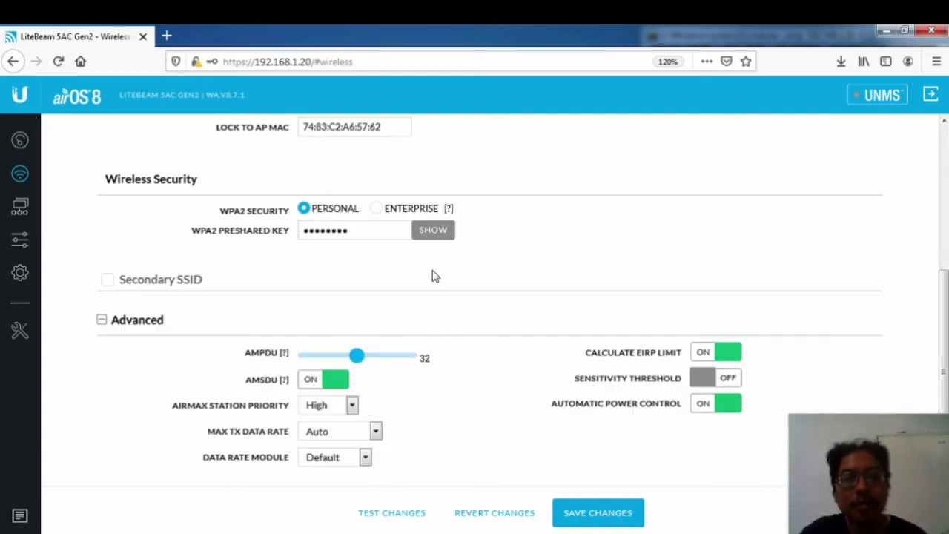
{"action": "left_click", "coordinate": [378, 227]}
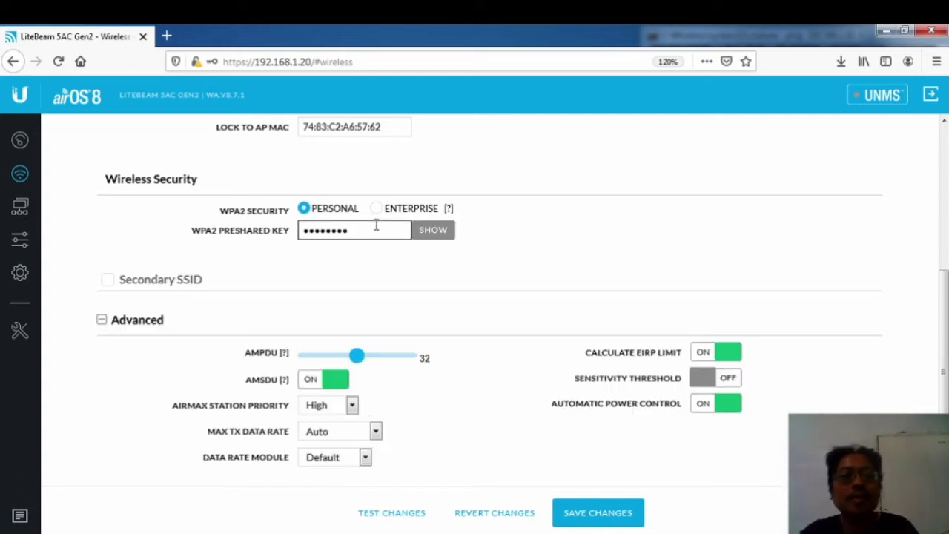
Step: Keep the max TX data rate at Auto and switch the data rate module to Alternative
{"action": "left_click", "coordinate": [417, 265]}
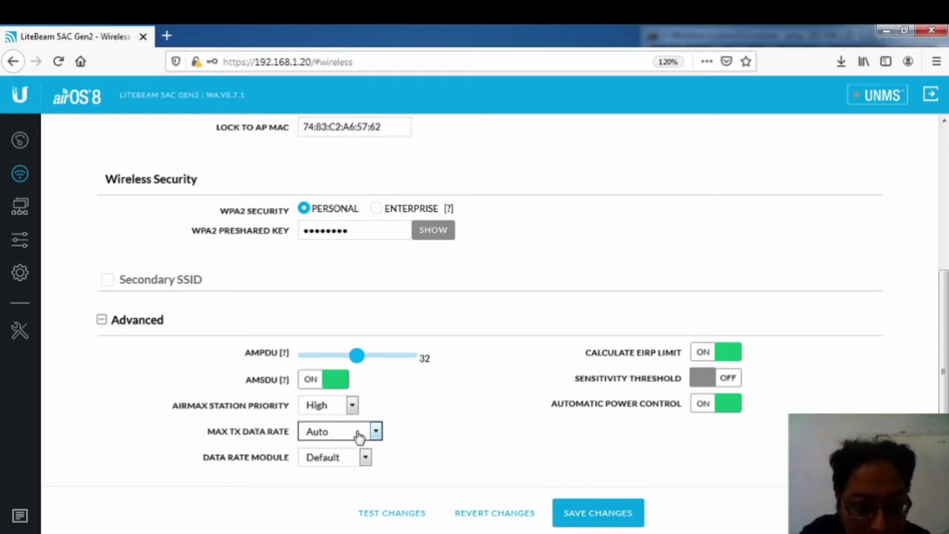
{"action": "left_click", "coordinate": [359, 436]}
{"action": "left_click", "coordinate": [358, 435]}
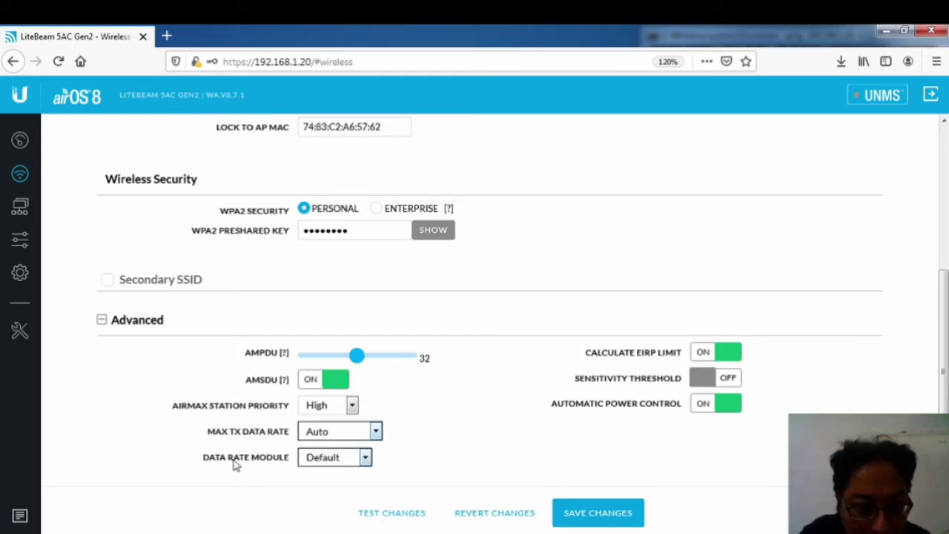
{"action": "left_click", "coordinate": [315, 459]}
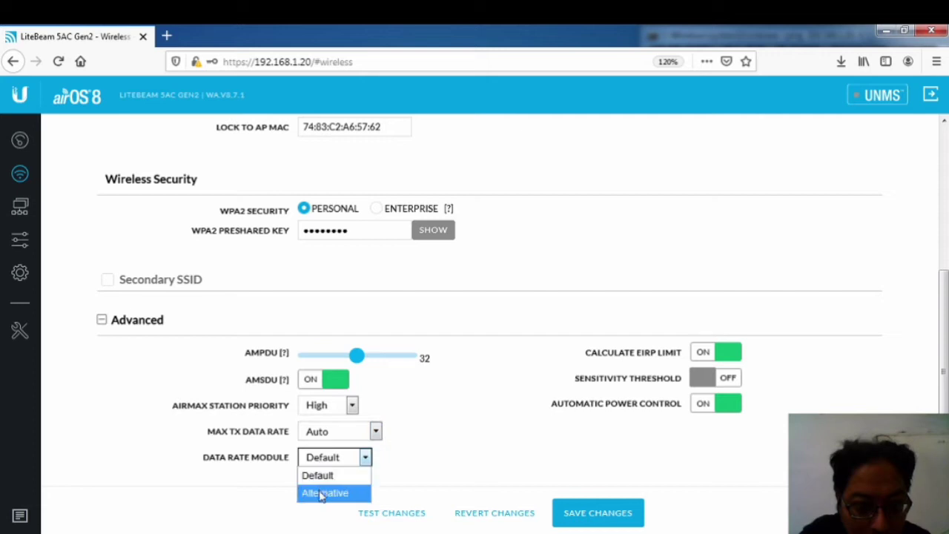
{"action": "left_click", "coordinate": [322, 494]}
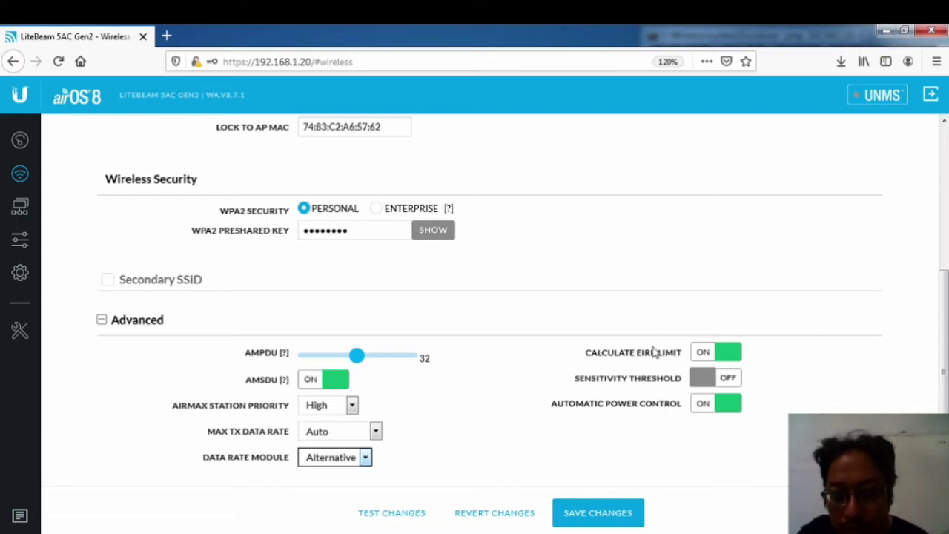
Step: Turn off Calculate EIRP Limit and Automatic Power Control, and save the wireless changes
{"action": "left_click", "coordinate": [705, 355]}
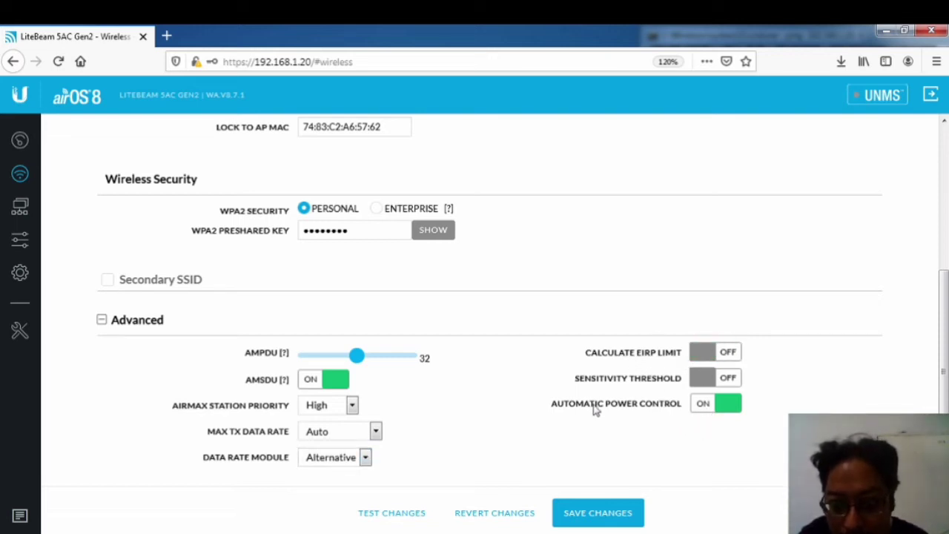
{"action": "left_click", "coordinate": [701, 408]}
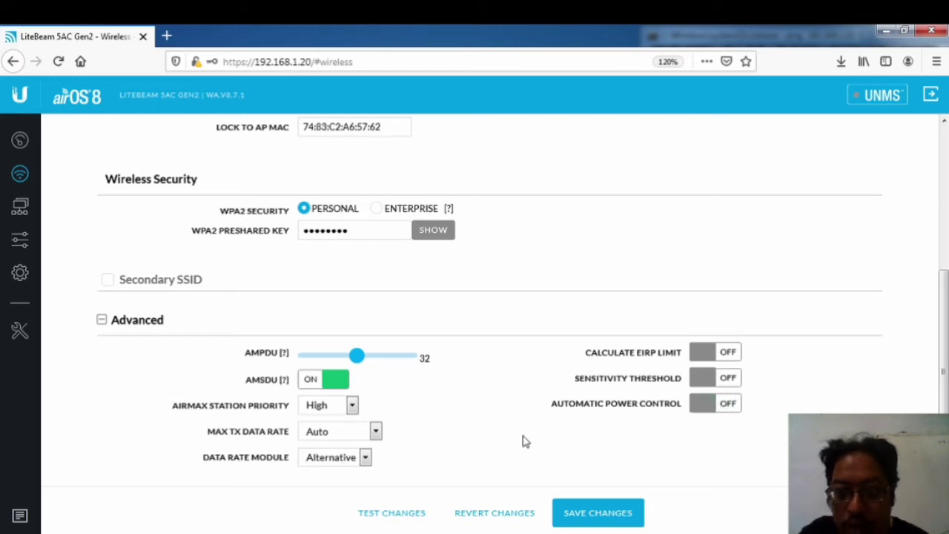
{"action": "left_click", "coordinate": [597, 519]}
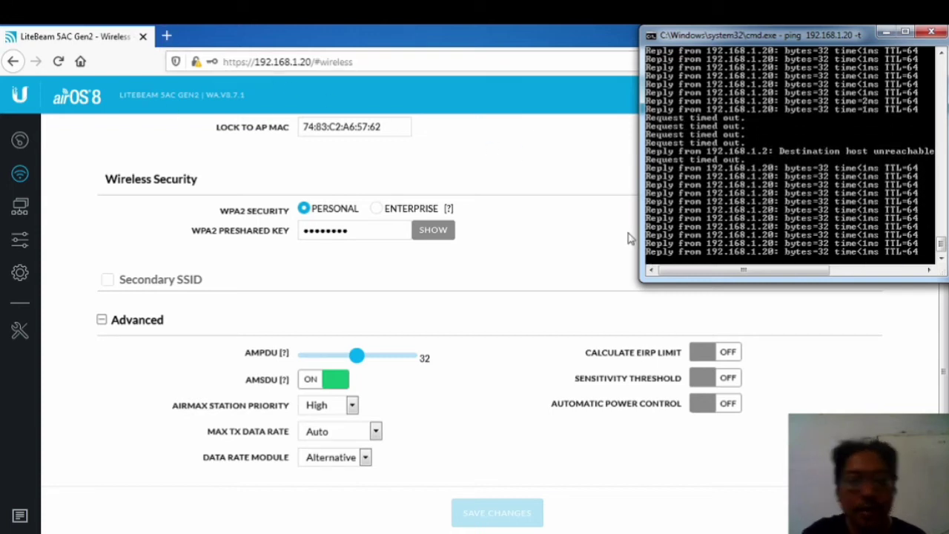
Step: Bring the Firefox airOS Wireless page back in front of the cmd ping window
{"action": "left_click", "coordinate": [233, 158]}
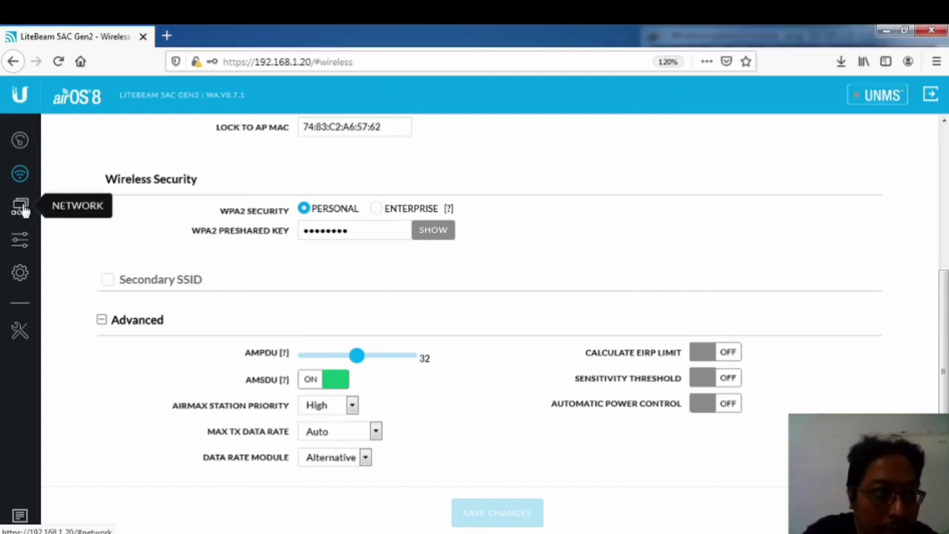
Step: On the Network page, try Router mode with PPPoE WAN, then return Network Mode to Bridge
{"action": "left_click", "coordinate": [20, 208]}
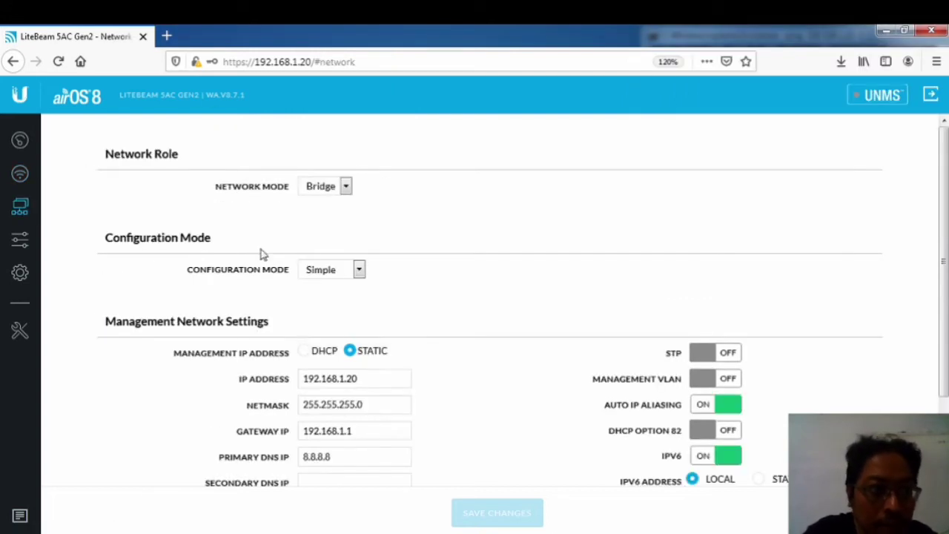
{"action": "left_click", "coordinate": [346, 186]}
{"action": "left_click", "coordinate": [320, 221]}
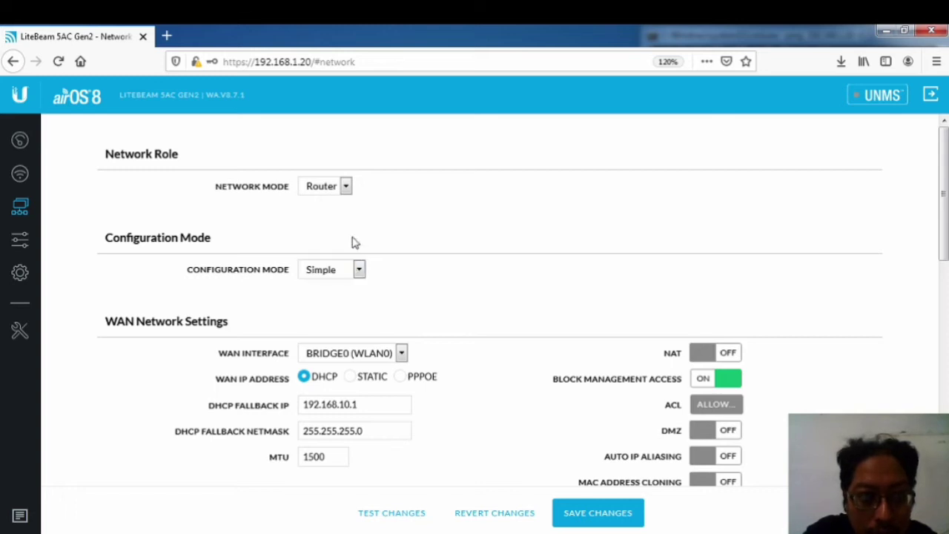
{"action": "left_click", "coordinate": [400, 377]}
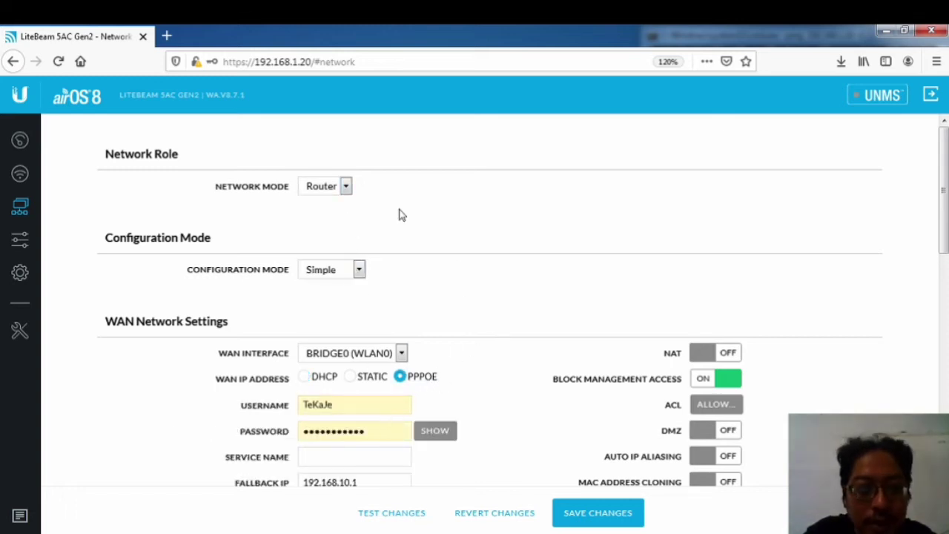
{"action": "left_click", "coordinate": [345, 187]}
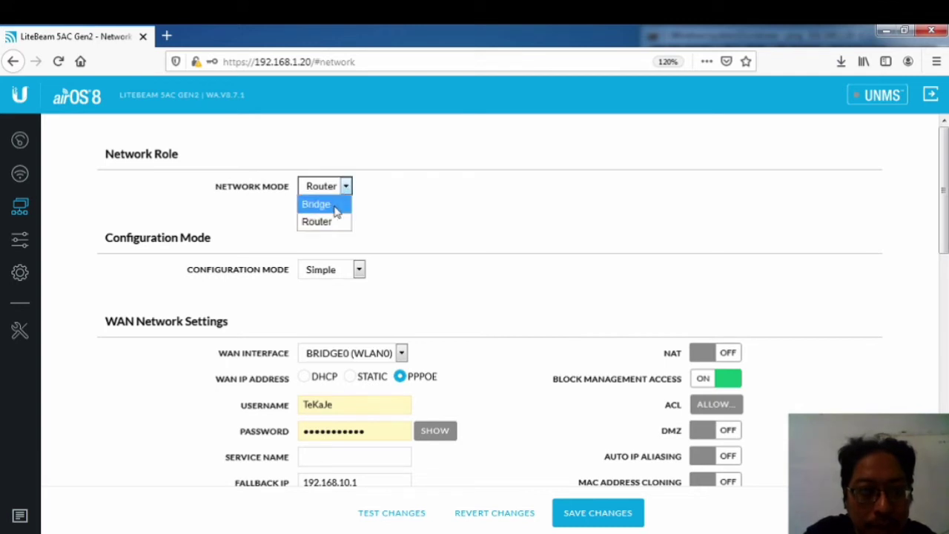
{"action": "left_click", "coordinate": [333, 211]}
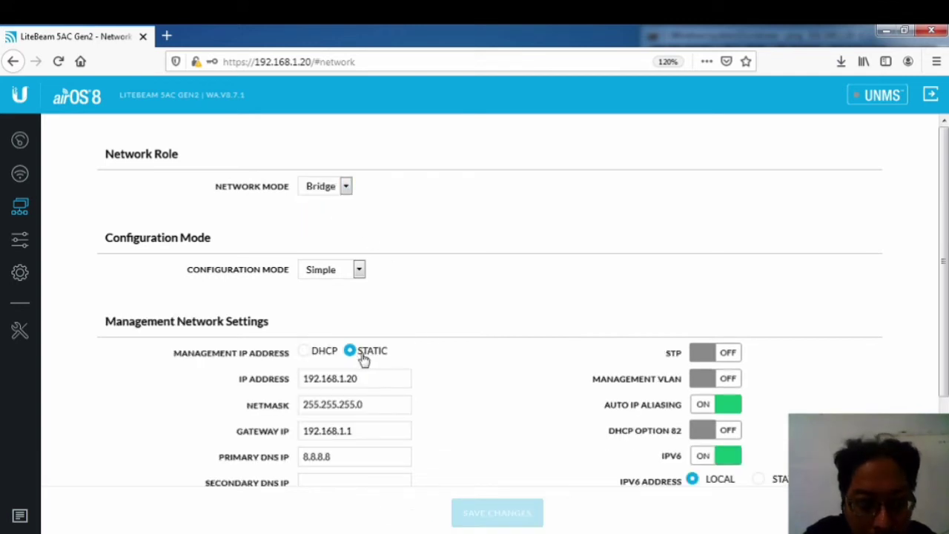
{"action": "left_click", "coordinate": [406, 378]}
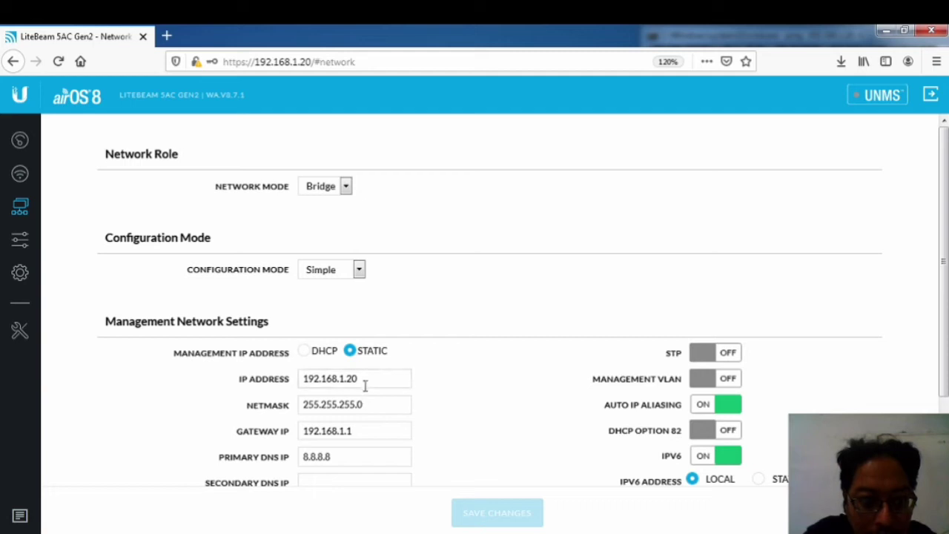
Step: Review the management IP and netmask, then change the gateway from 192.168.1.1 to 192.168.2.1
{"action": "left_click_drag", "start_coordinate": [364, 378], "coordinate": [265, 381]}
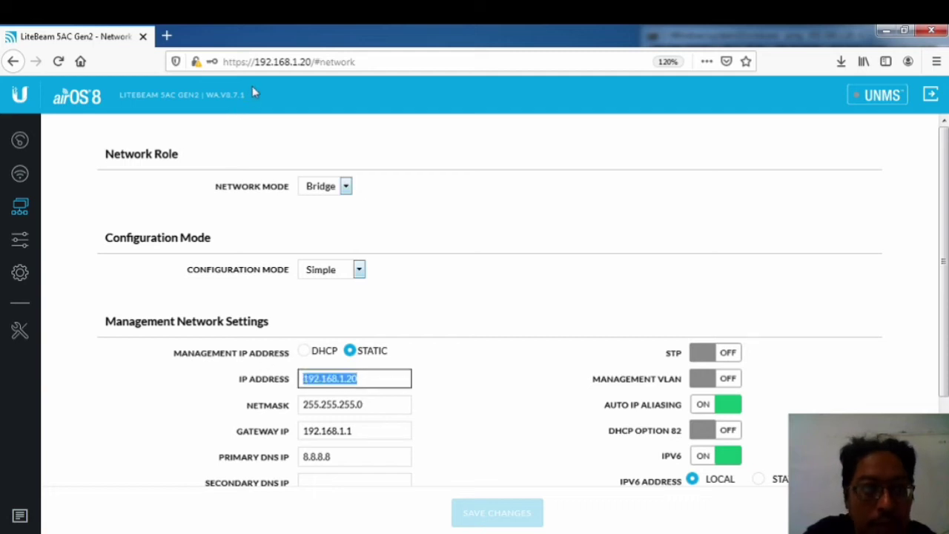
{"action": "left_click", "coordinate": [294, 62]}
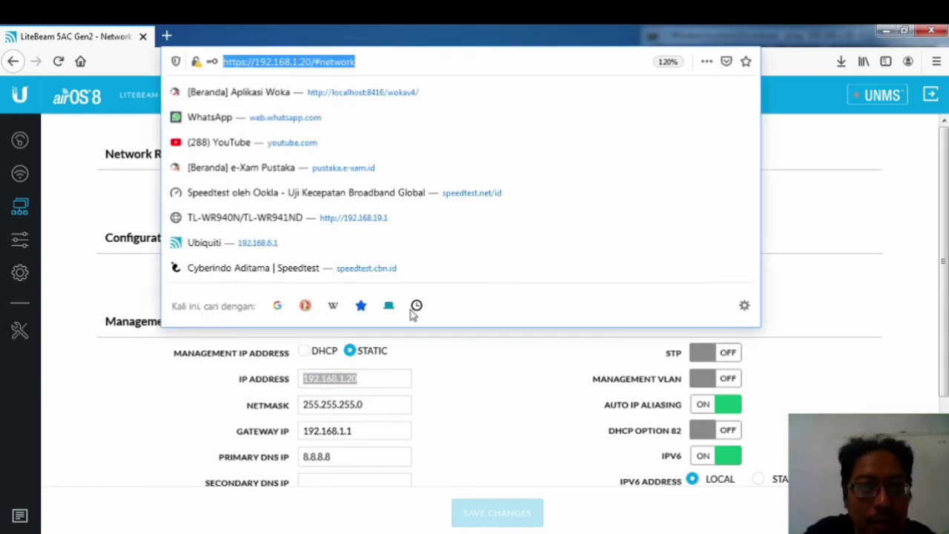
{"action": "left_click", "coordinate": [187, 396]}
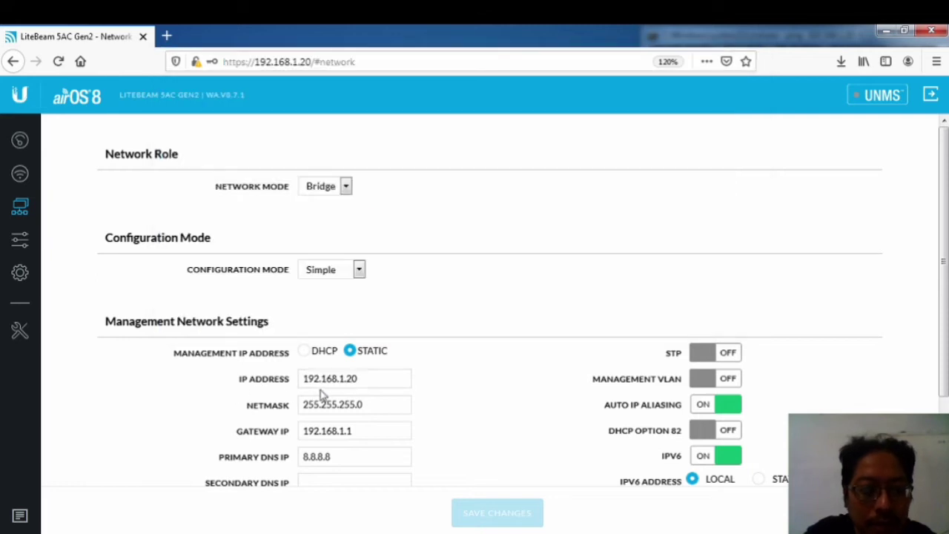
{"action": "left_click", "coordinate": [354, 380]}
{"action": "left_click", "coordinate": [366, 405]}
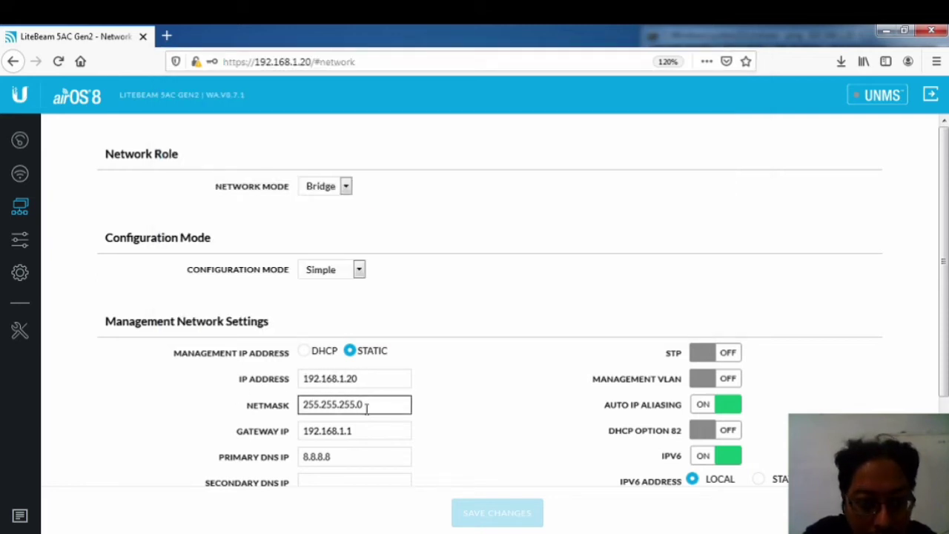
{"action": "left_click_drag", "start_coordinate": [371, 408], "coordinate": [272, 407]}
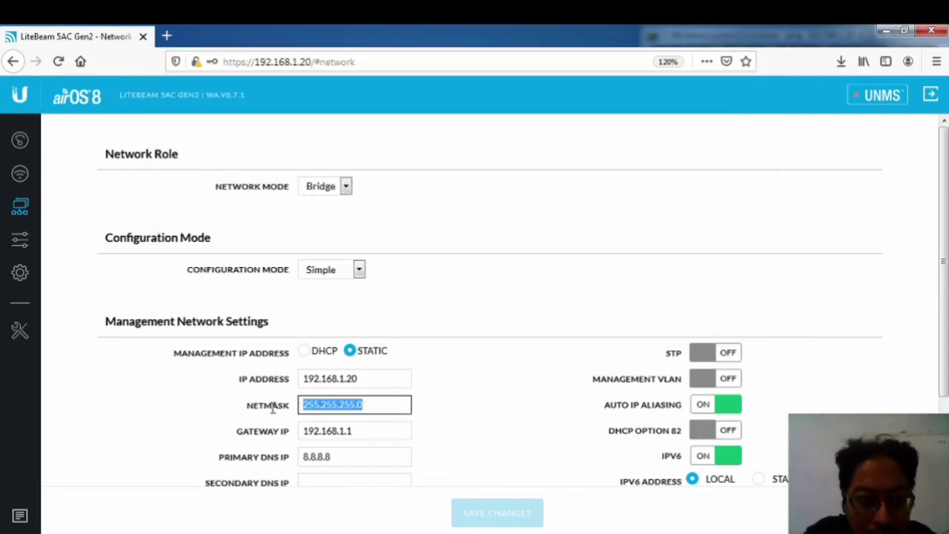
{"action": "left_click", "coordinate": [369, 434]}
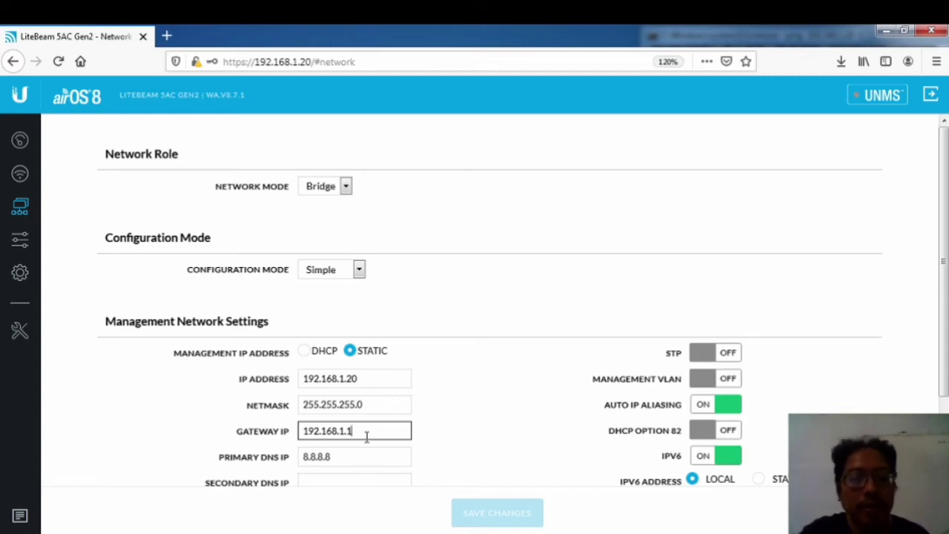
{"action": "left_click_drag", "start_coordinate": [364, 434], "coordinate": [256, 423]}
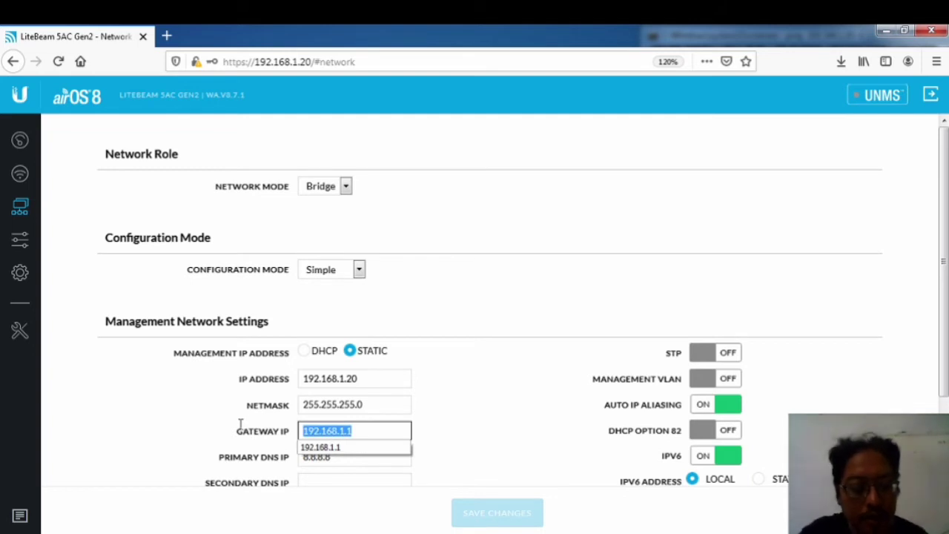
{"action": "type", "text": "192.1"}
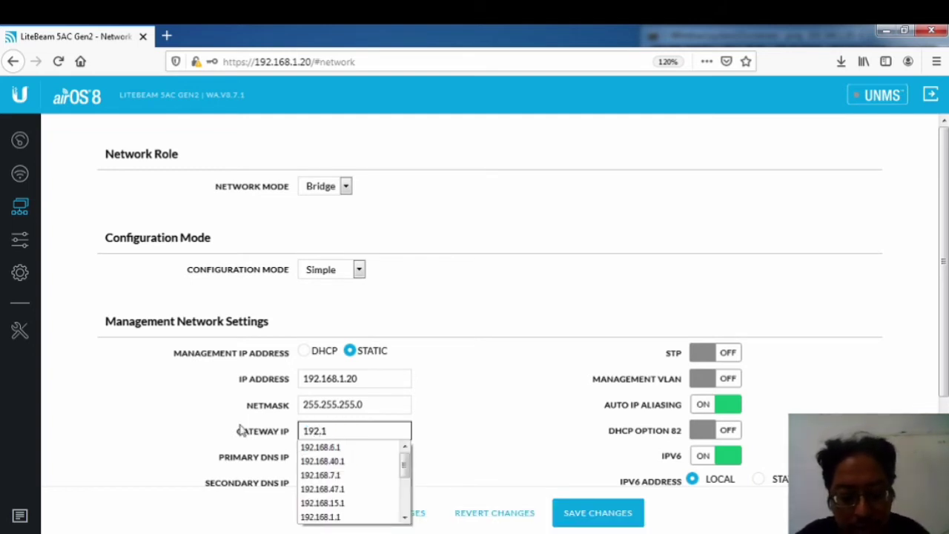
{"action": "type", "text": "68.2.1"}
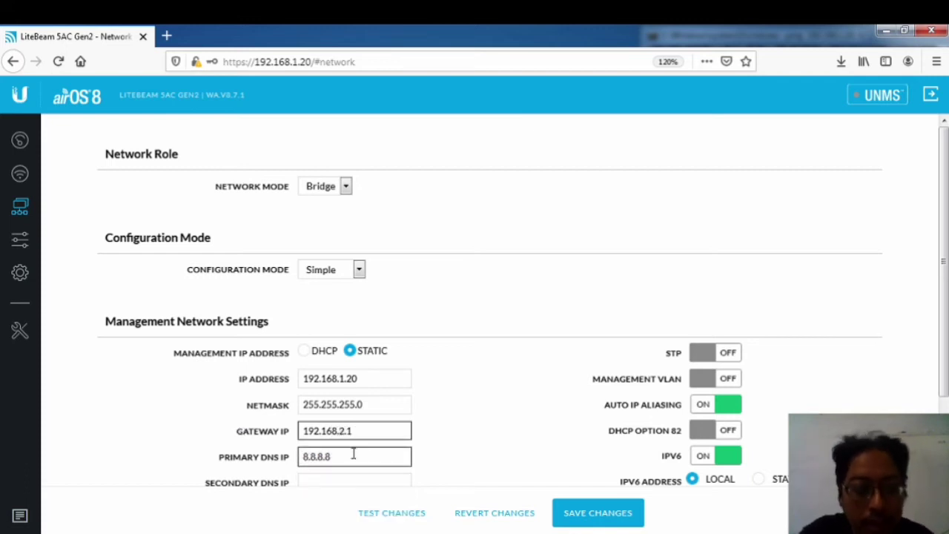
{"action": "left_click", "coordinate": [453, 437]}
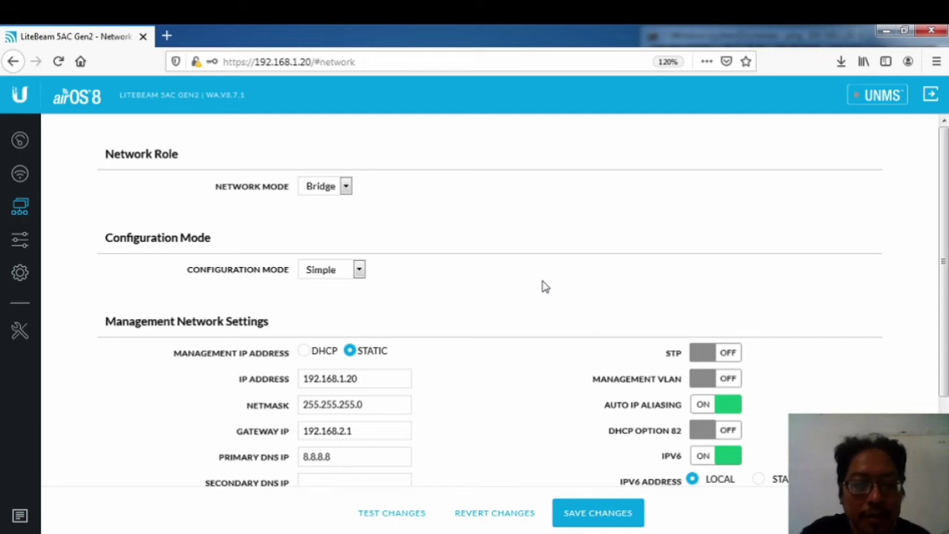
Step: Copy the primary DNS value 8.8.8.8 and paste it into the Secondary DNS field
{"action": "left_click", "coordinate": [378, 378]}
{"action": "left_click", "coordinate": [356, 431]}
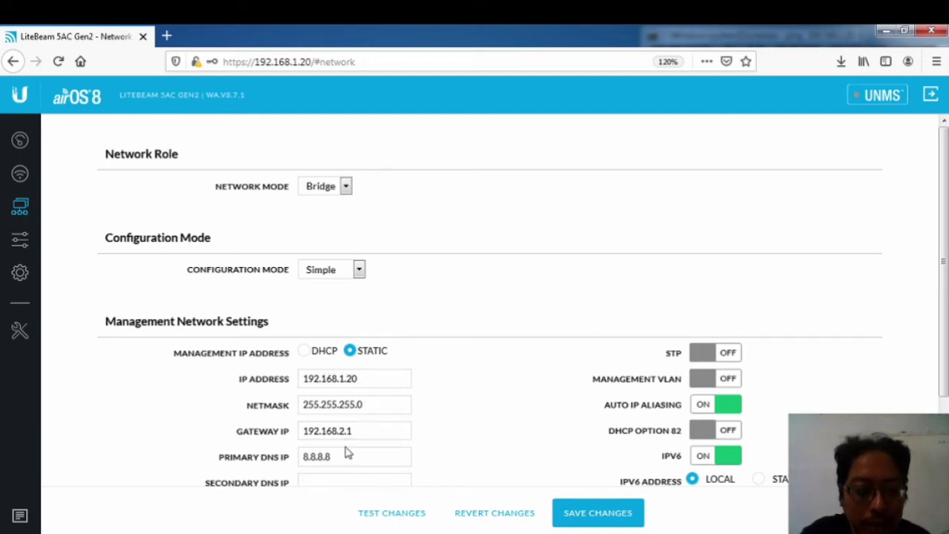
{"action": "left_click", "coordinate": [343, 456]}
{"action": "left_click", "coordinate": [354, 434]}
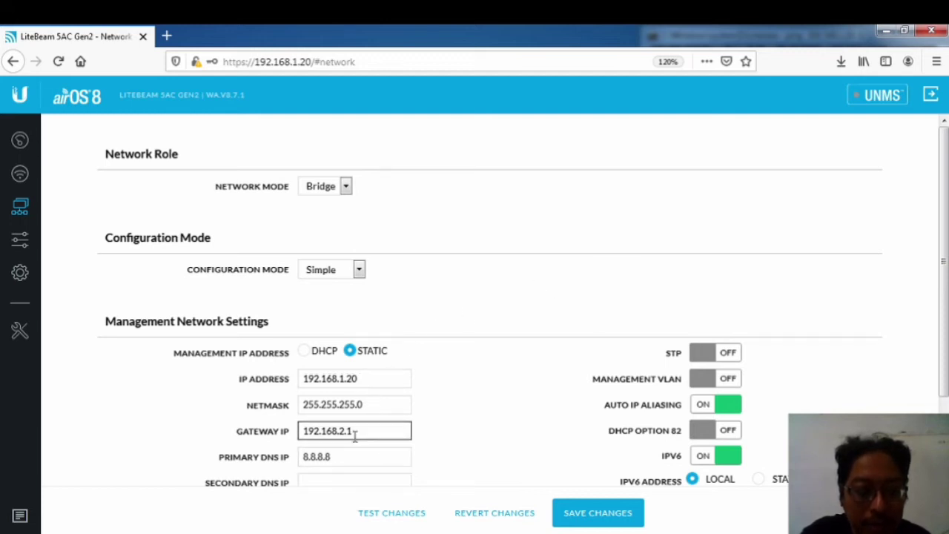
{"action": "left_click", "coordinate": [339, 482]}
{"action": "left_click", "coordinate": [344, 457]}
{"action": "left_click_drag", "start_coordinate": [344, 456], "coordinate": [277, 463]}
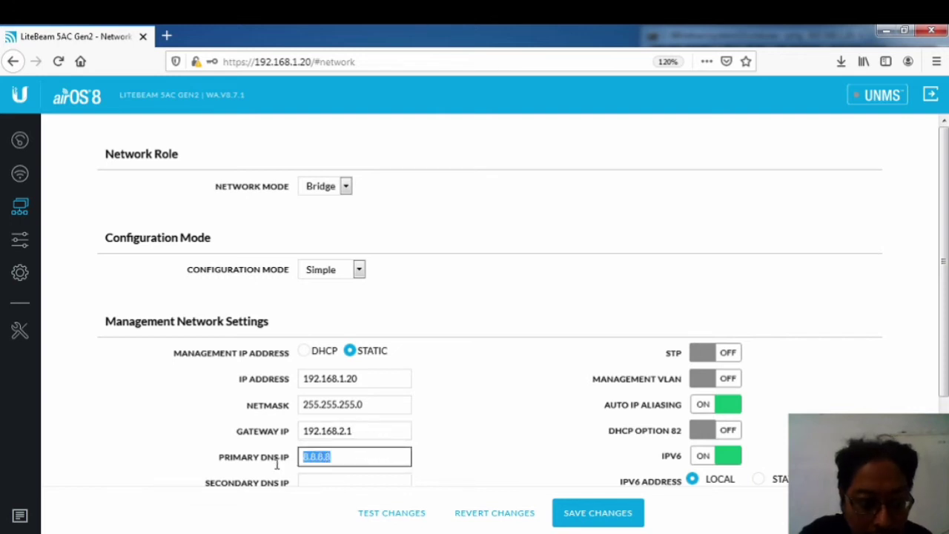
{"action": "left_click", "coordinate": [357, 483]}
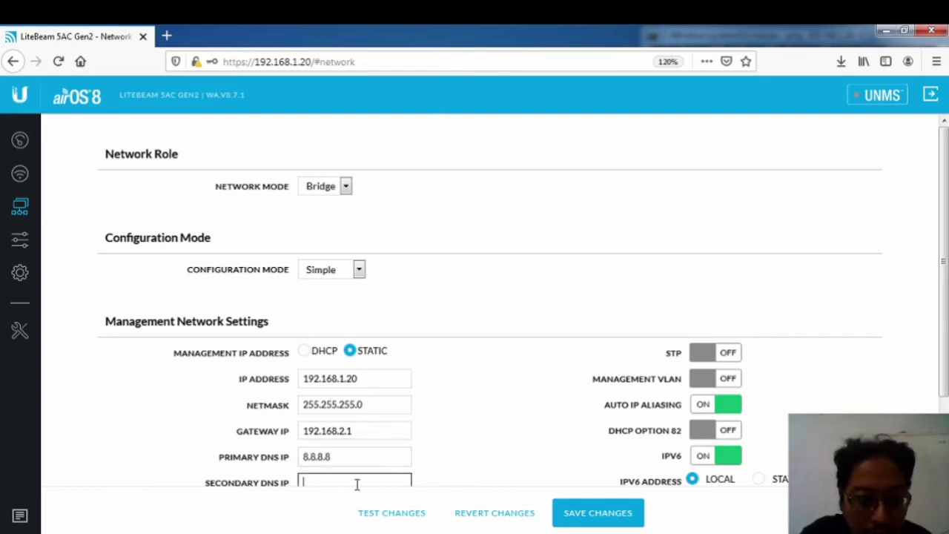
{"action": "left_click_drag", "start_coordinate": [346, 456], "coordinate": [259, 467]}
{"action": "key", "text": "ctrl+c"}
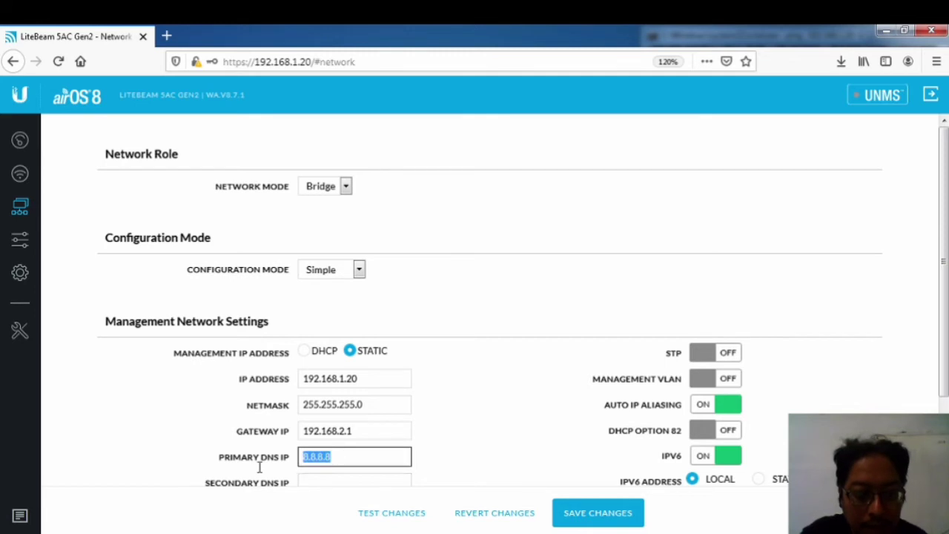
{"action": "left_click", "coordinate": [324, 483]}
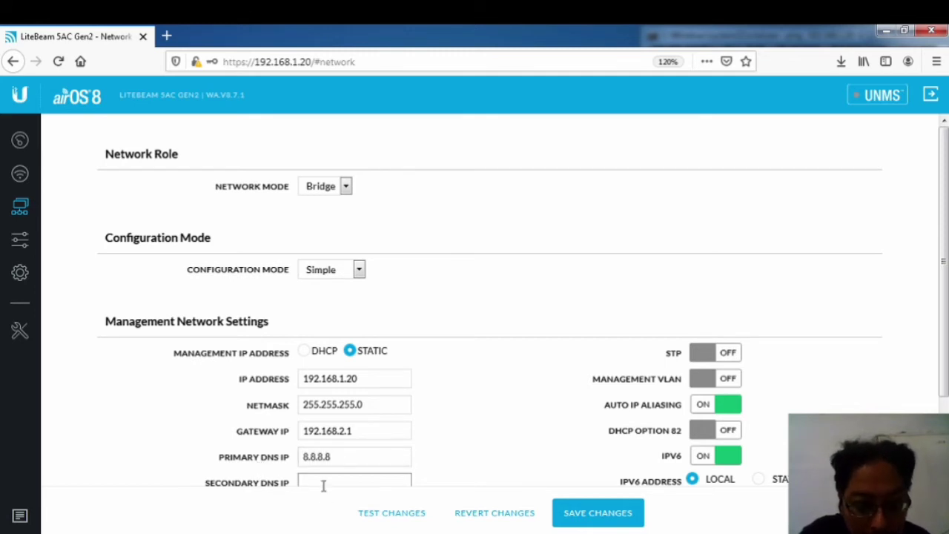
{"action": "key", "text": "ctrl+v"}
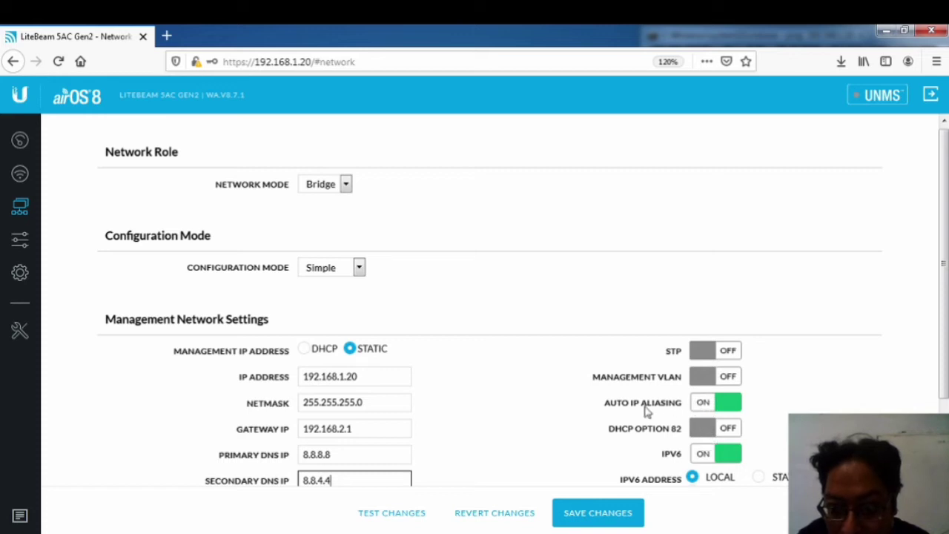
Step: Turn off IPv6 for the management network and save the network changes
{"action": "left_click", "coordinate": [706, 455]}
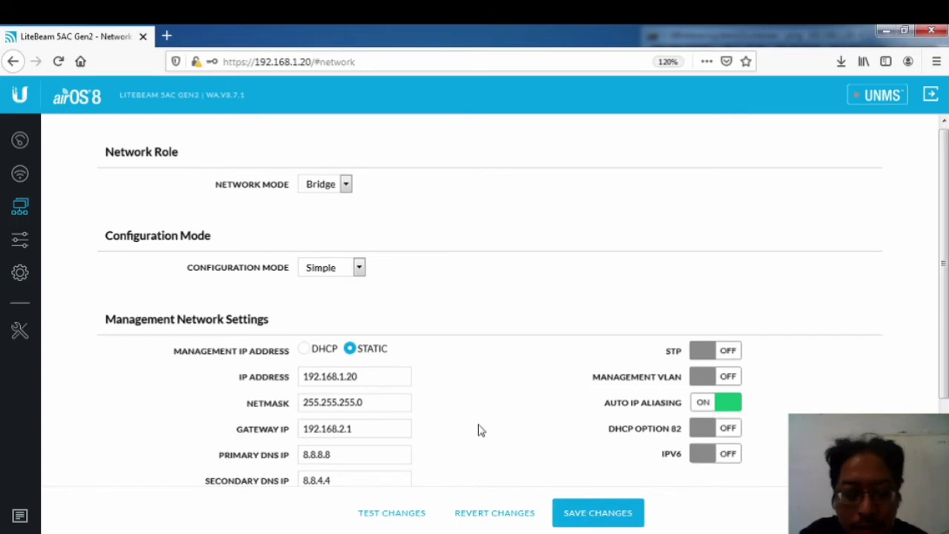
{"action": "scroll", "coordinate": [478, 429], "scroll_direction": "down", "scroll_amount": 3}
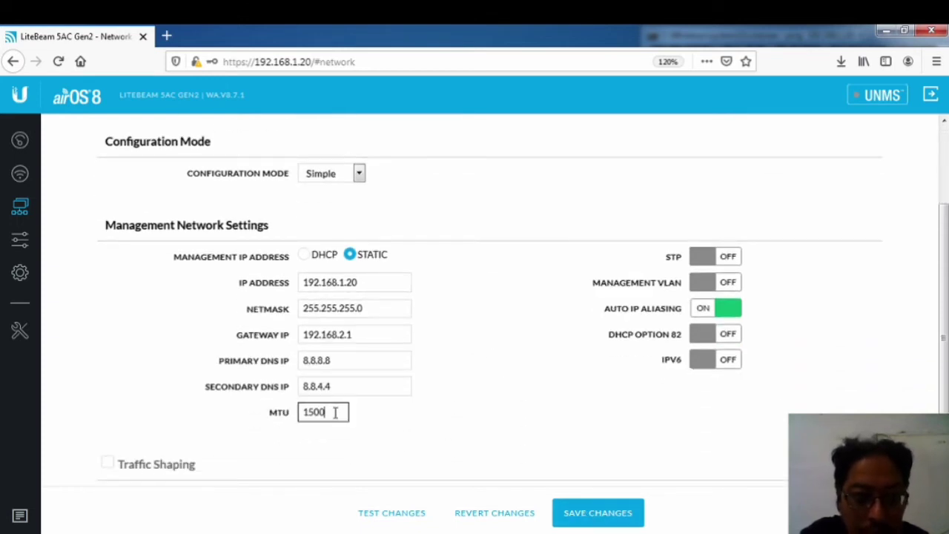
{"action": "scroll", "coordinate": [474, 397], "scroll_direction": "up", "scroll_amount": 2}
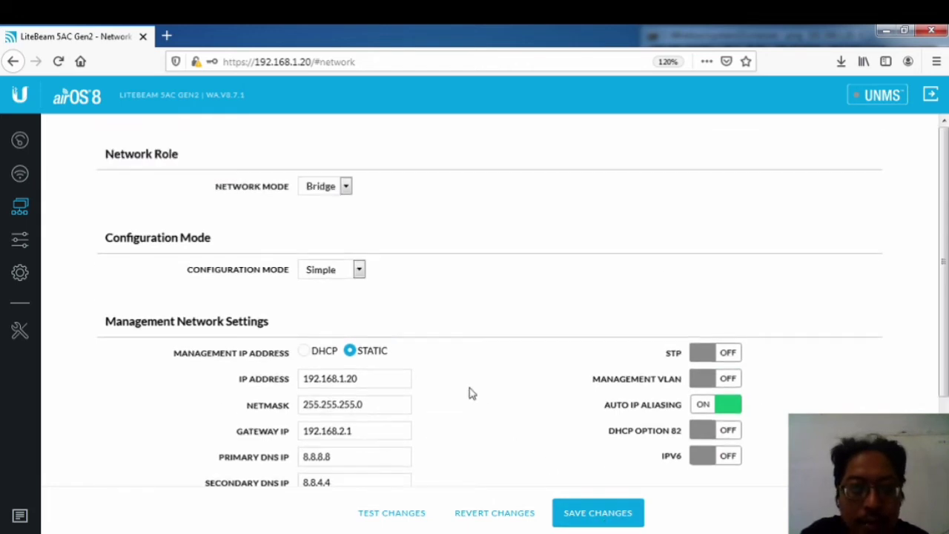
{"action": "scroll", "coordinate": [470, 393], "scroll_direction": "down", "scroll_amount": 2}
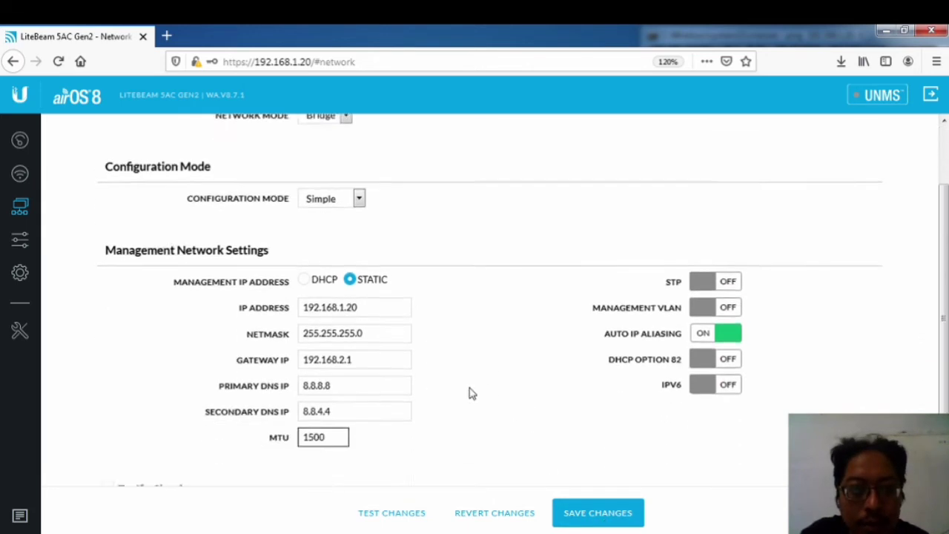
{"action": "left_click", "coordinate": [588, 523]}
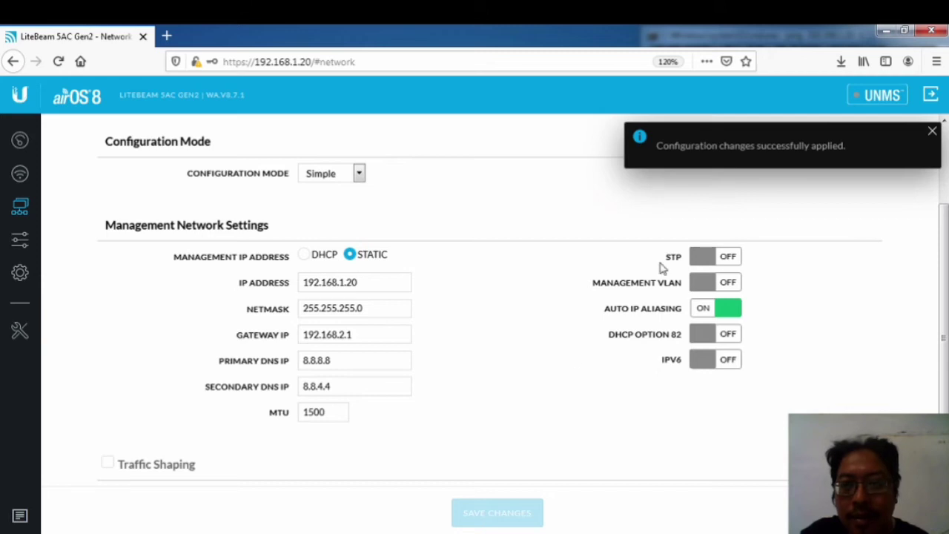
Step: Open the Services page showing HTTPS 443 and SSH 22, checking the ping window along the way
{"action": "left_click", "coordinate": [930, 132]}
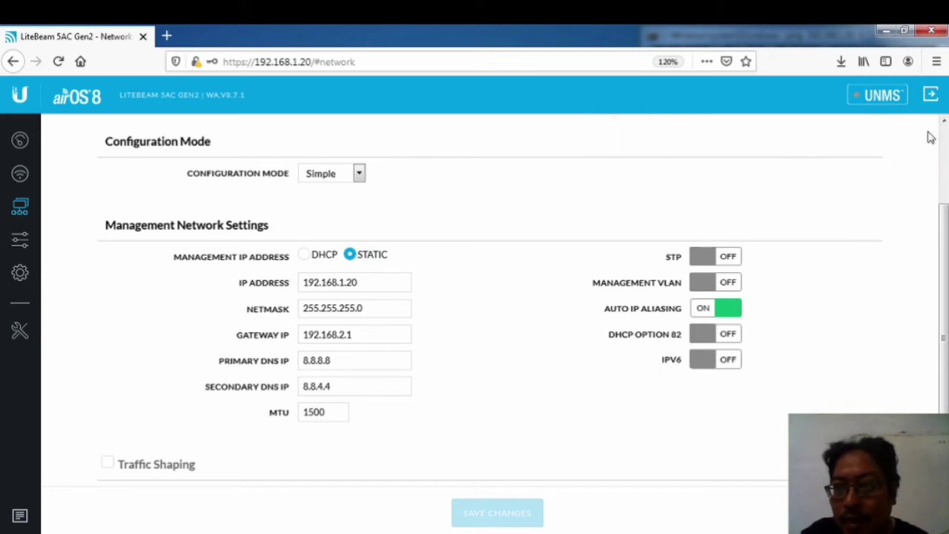
{"action": "key", "text": "alt+Tab"}
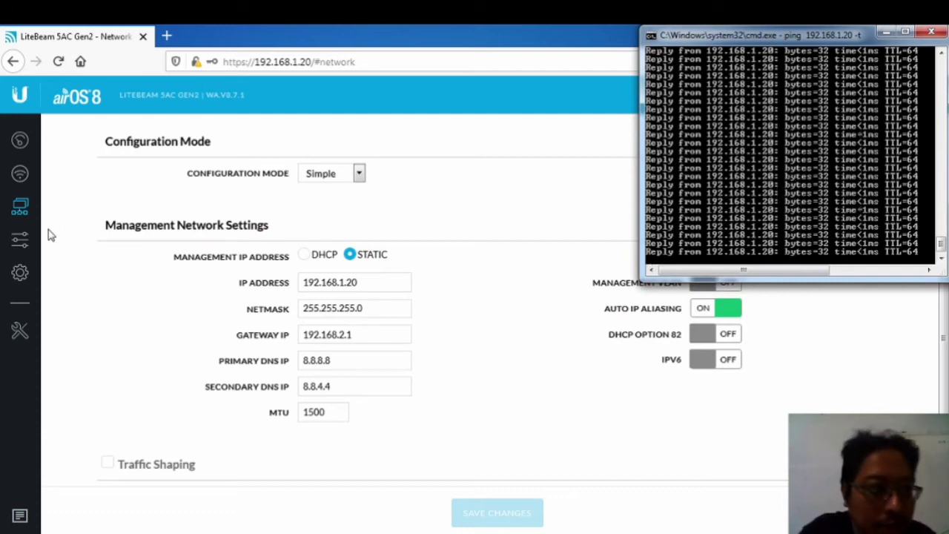
{"action": "left_click", "coordinate": [27, 245]}
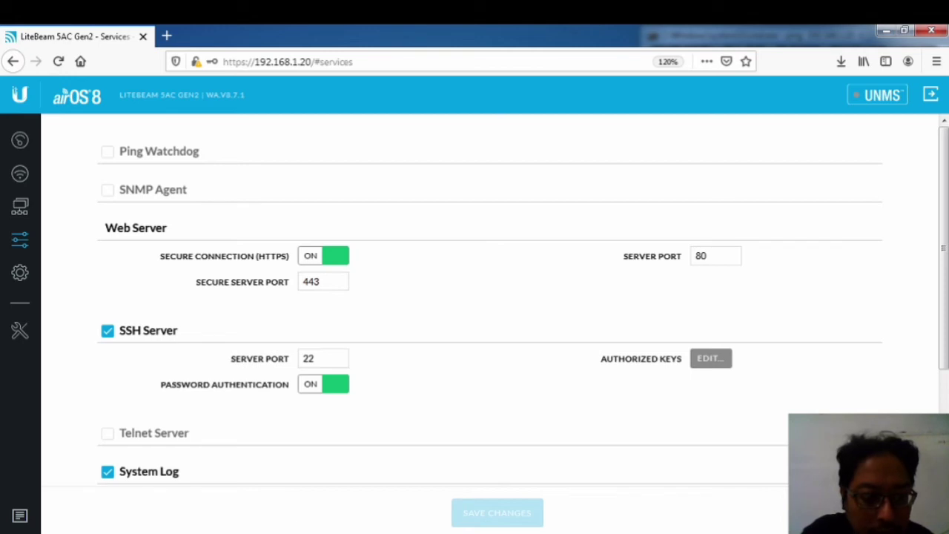
{"action": "key", "text": "alt+Tab"}
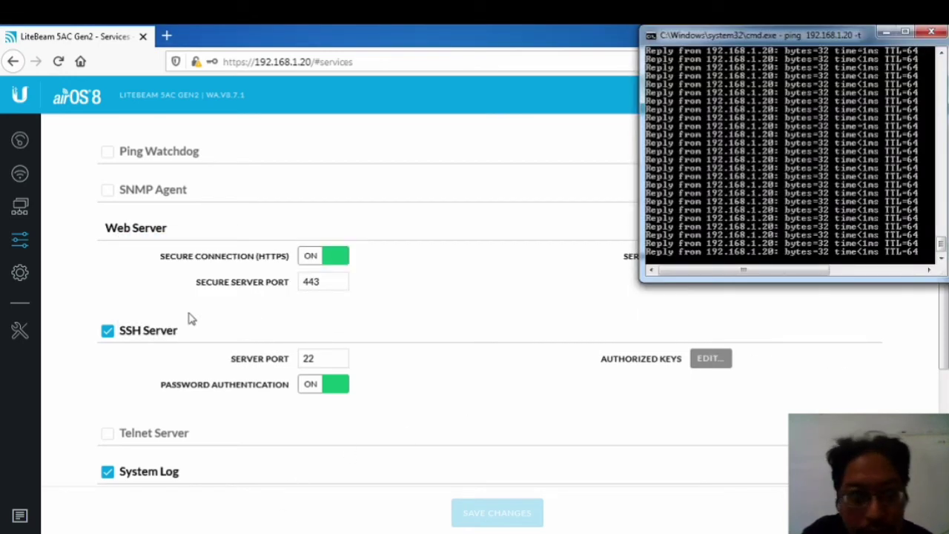
{"action": "left_click", "coordinate": [26, 237]}
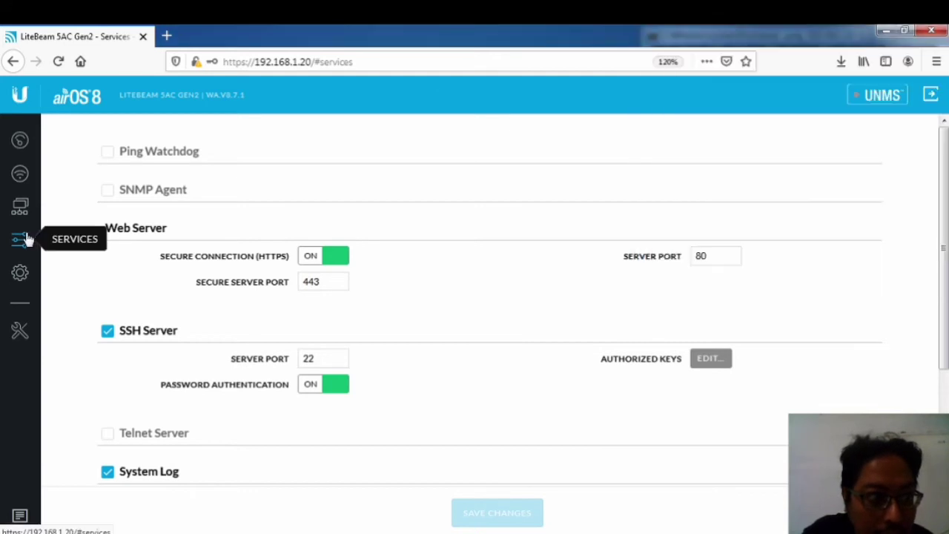
{"action": "scroll", "coordinate": [293, 271], "scroll_direction": "down", "scroll_amount": 4}
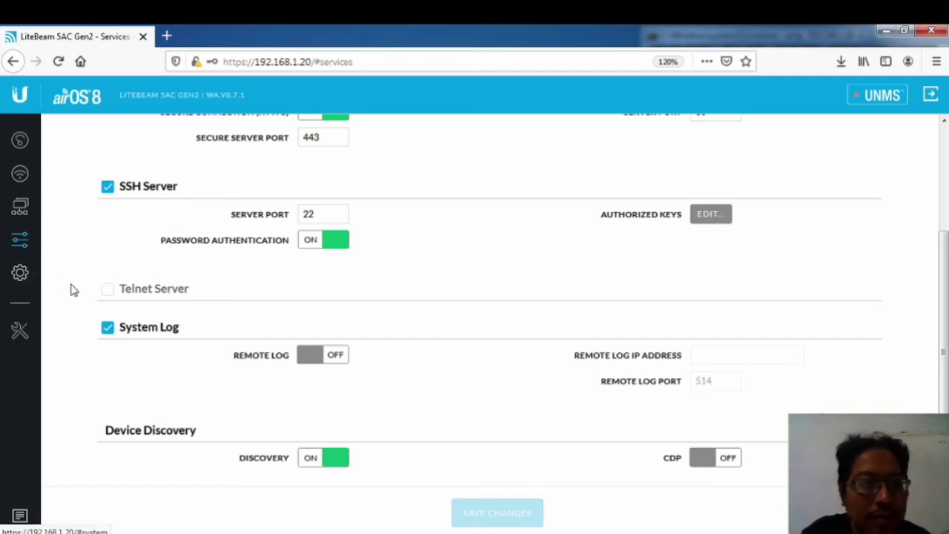
Step: Open the System page and select the current device name
{"action": "left_click", "coordinate": [20, 273]}
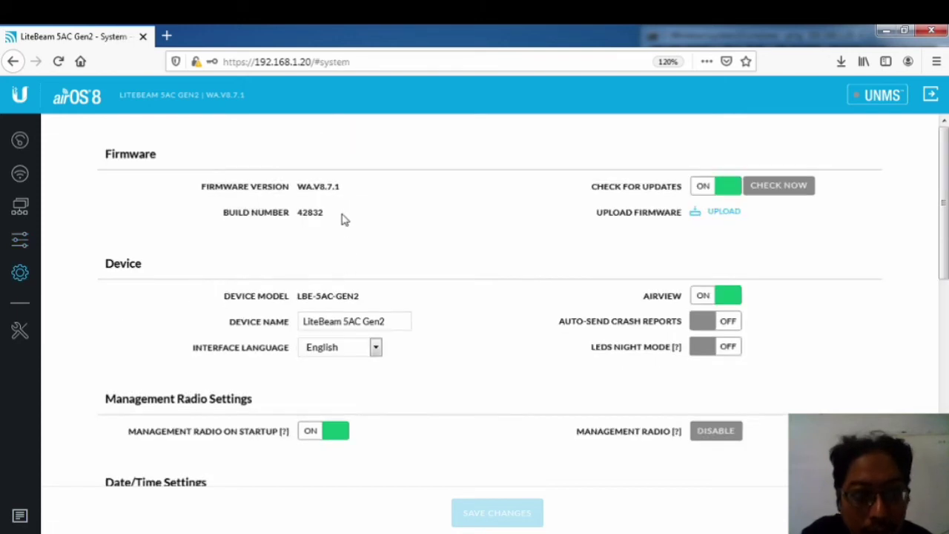
{"action": "left_click", "coordinate": [357, 321]}
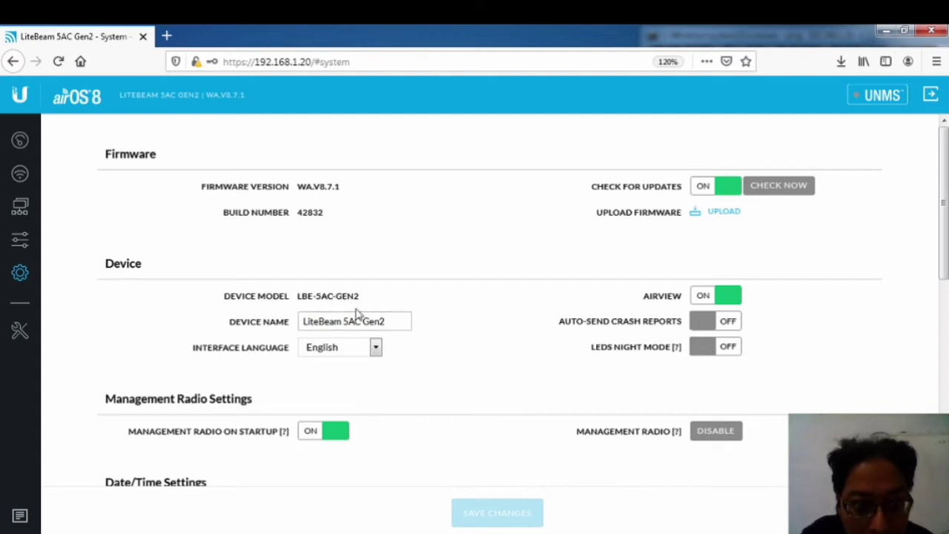
{"action": "left_click_drag", "start_coordinate": [398, 324], "coordinate": [244, 327]}
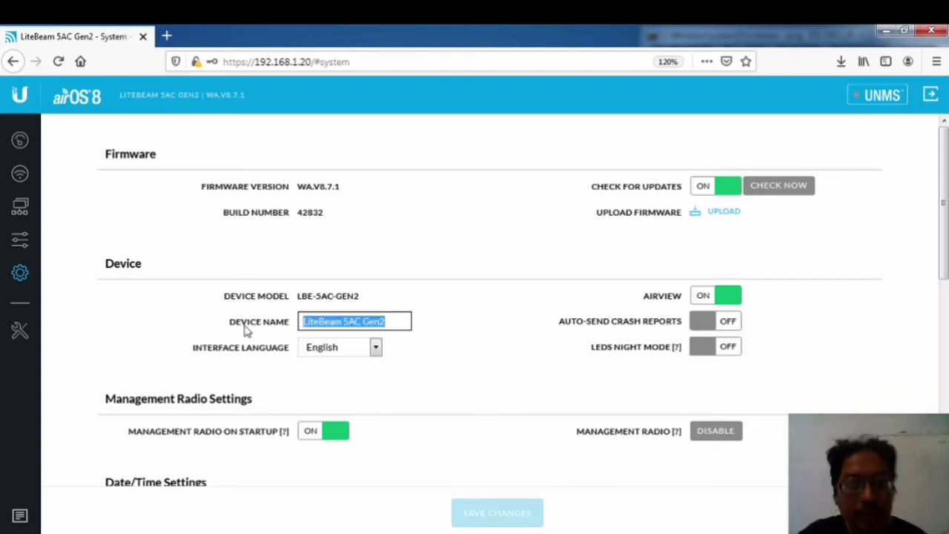
Step: Run a Site Survey from Tools, which finds AP Rato LB, then close the results
{"action": "left_click", "coordinate": [20, 331]}
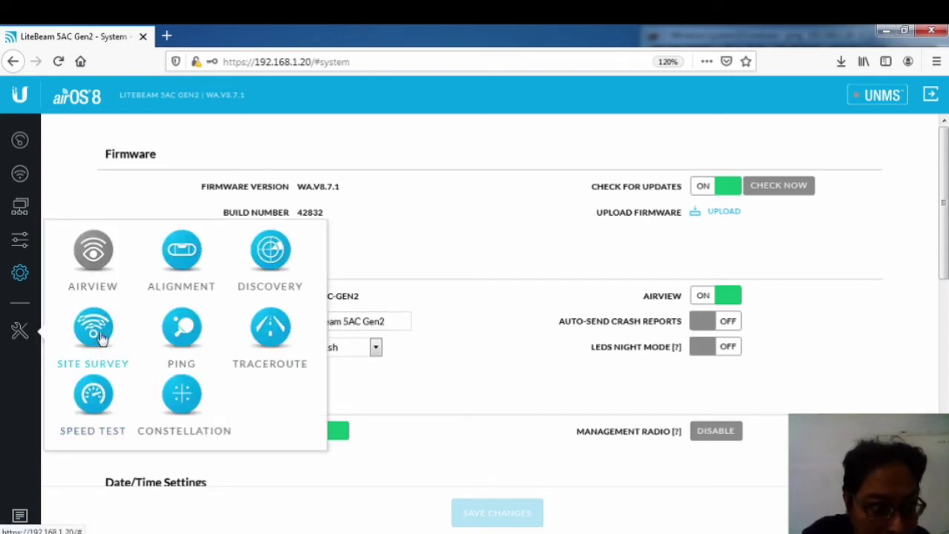
{"action": "left_click", "coordinate": [97, 330]}
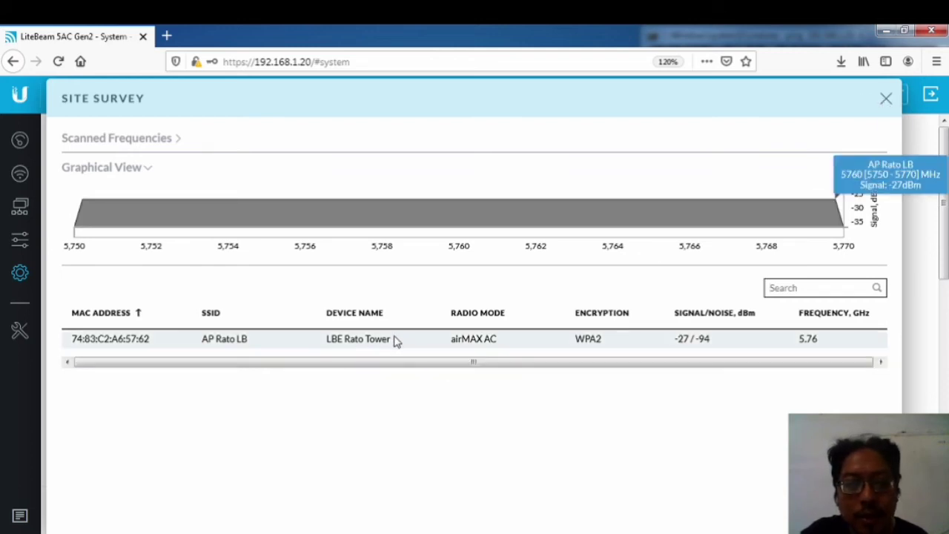
{"action": "left_click", "coordinate": [884, 98]}
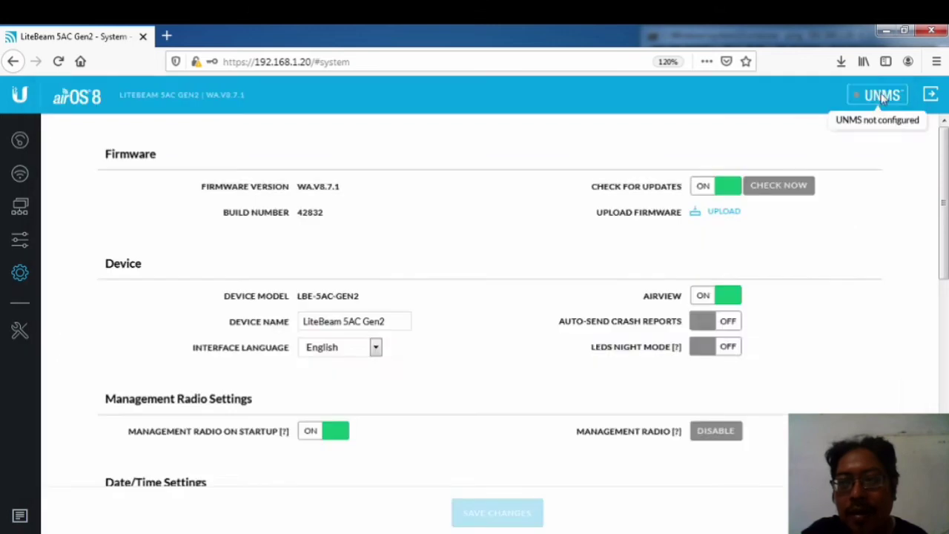
Step: Rename the device to LB DKV and turn on LED Night Mode
{"action": "left_click", "coordinate": [370, 320]}
{"action": "left_click_drag", "start_coordinate": [393, 322], "coordinate": [294, 321]}
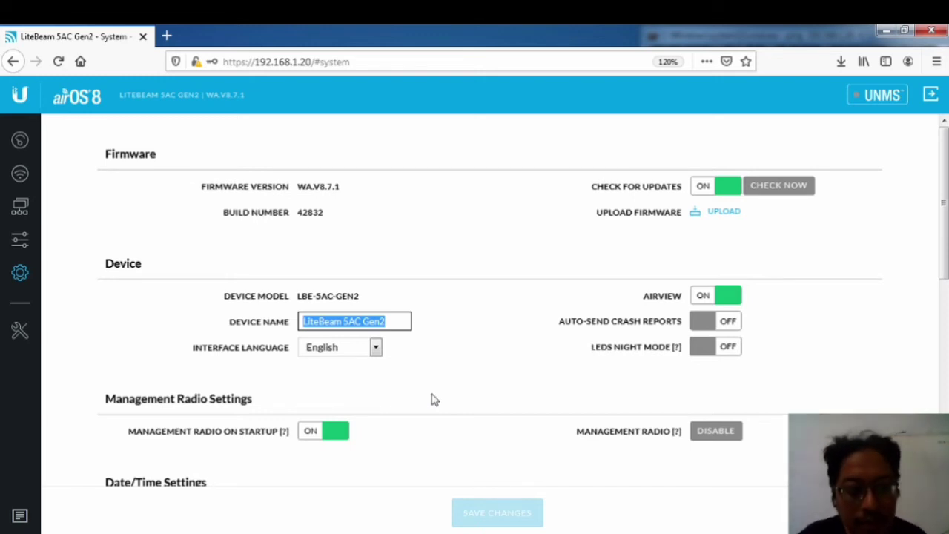
{"action": "type", "text": "LB DKV"}
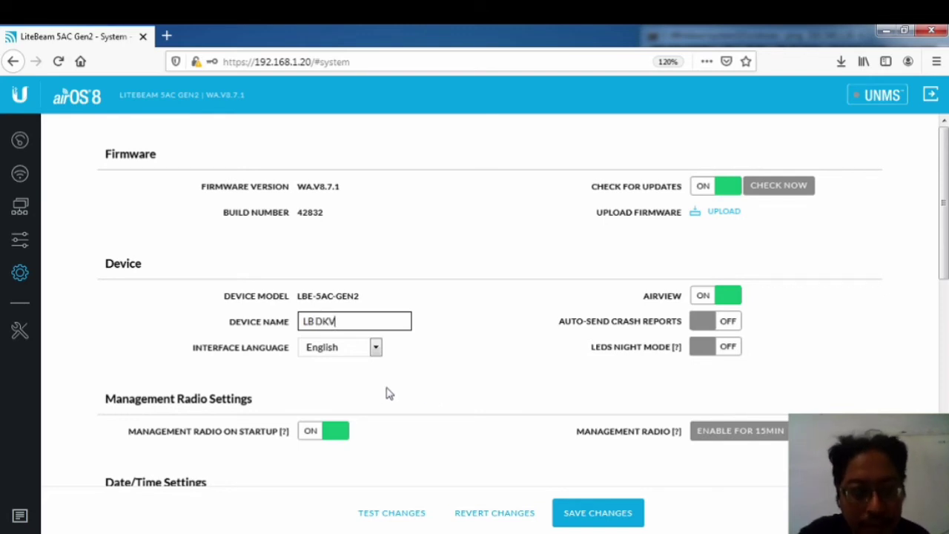
{"action": "scroll", "coordinate": [349, 407], "scroll_direction": "down", "scroll_amount": 3}
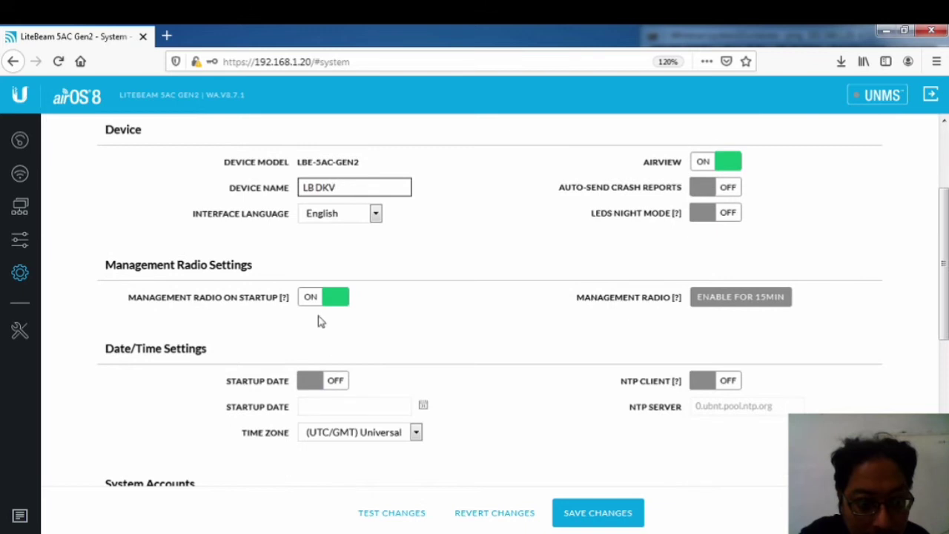
{"action": "left_click", "coordinate": [700, 215]}
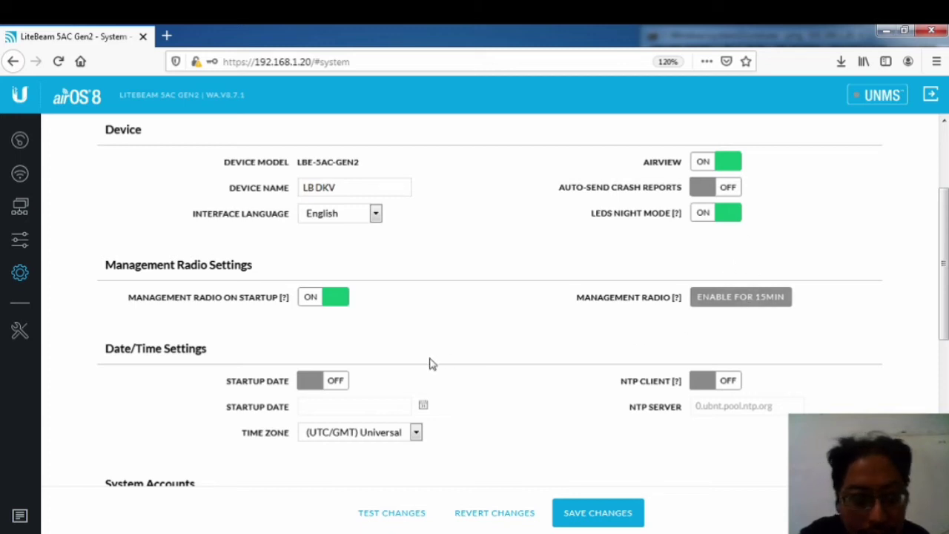
Step: Enable Startup Date and set it to April 9, 2021
{"action": "left_click", "coordinate": [309, 391]}
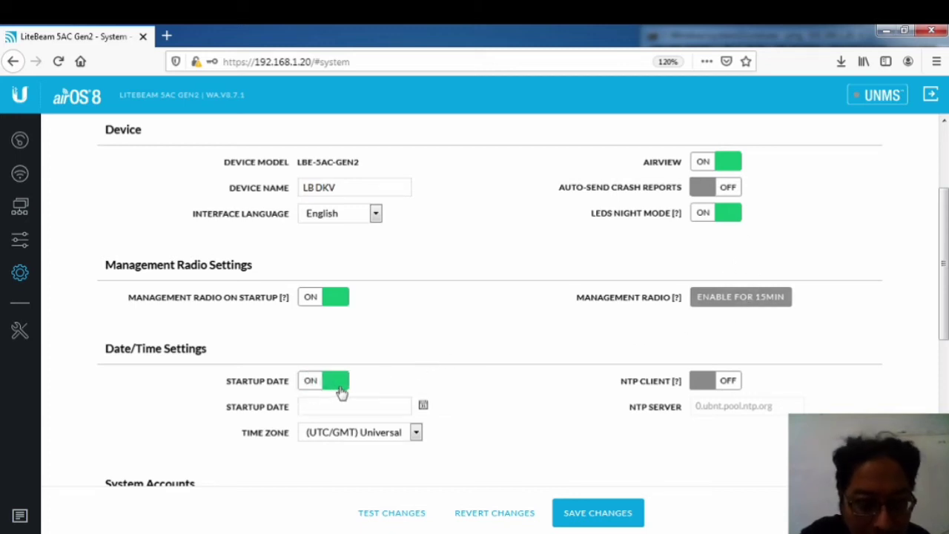
{"action": "left_click", "coordinate": [423, 408]}
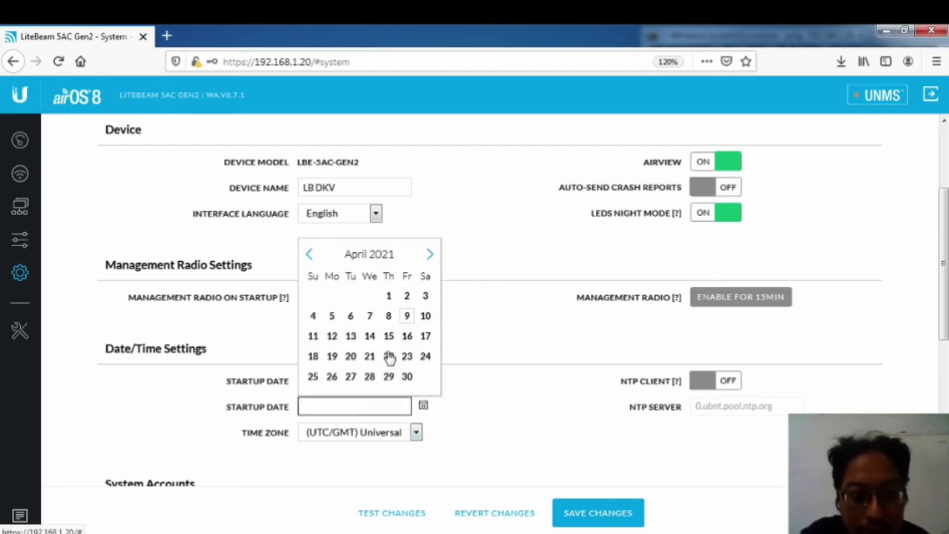
{"action": "left_click", "coordinate": [407, 316]}
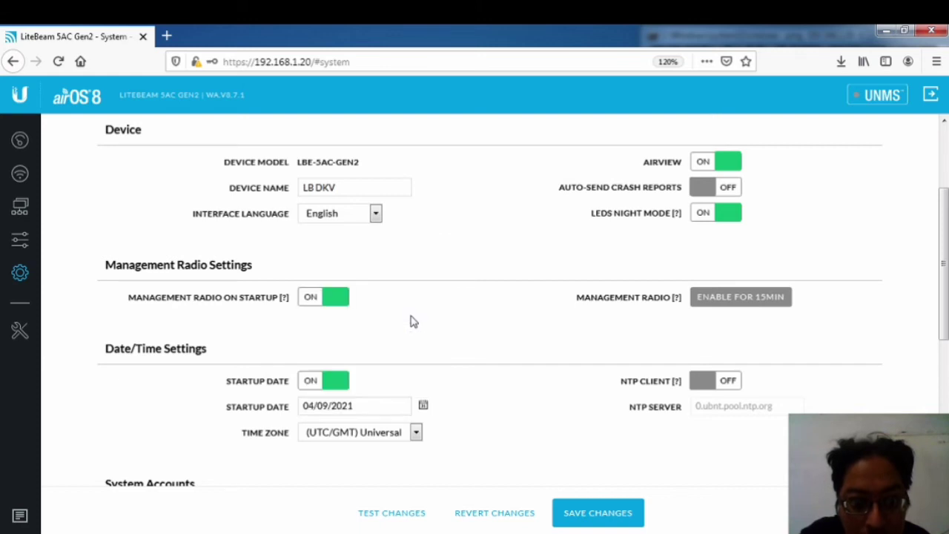
{"action": "scroll", "coordinate": [437, 424], "scroll_direction": "down", "scroll_amount": 3}
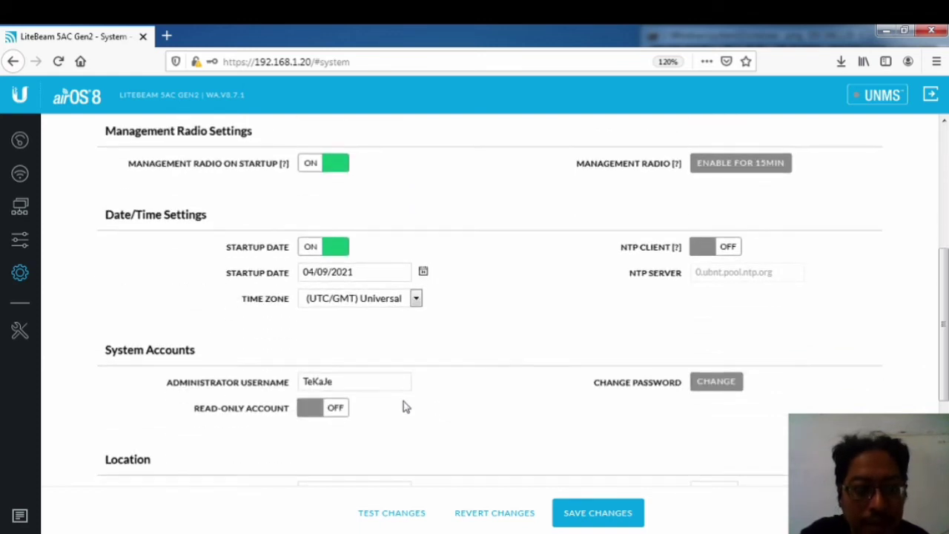
Step: Choose the (GMT+08:00) Beijing time zone and save the system settings
{"action": "left_click", "coordinate": [355, 299]}
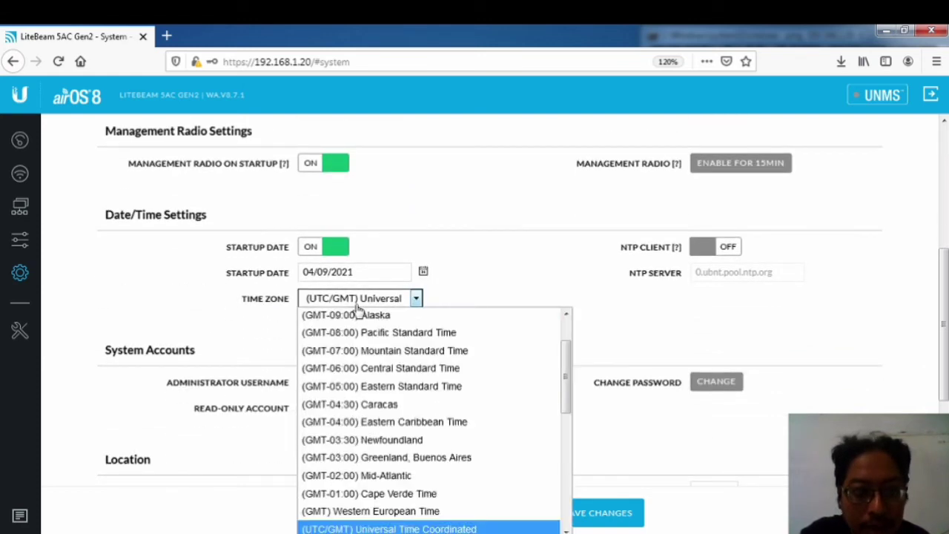
{"action": "scroll", "coordinate": [361, 387], "scroll_direction": "down", "scroll_amount": 3}
{"action": "scroll", "coordinate": [359, 387], "scroll_direction": "up", "scroll_amount": 1}
{"action": "scroll", "coordinate": [359, 387], "scroll_direction": "down", "scroll_amount": 3}
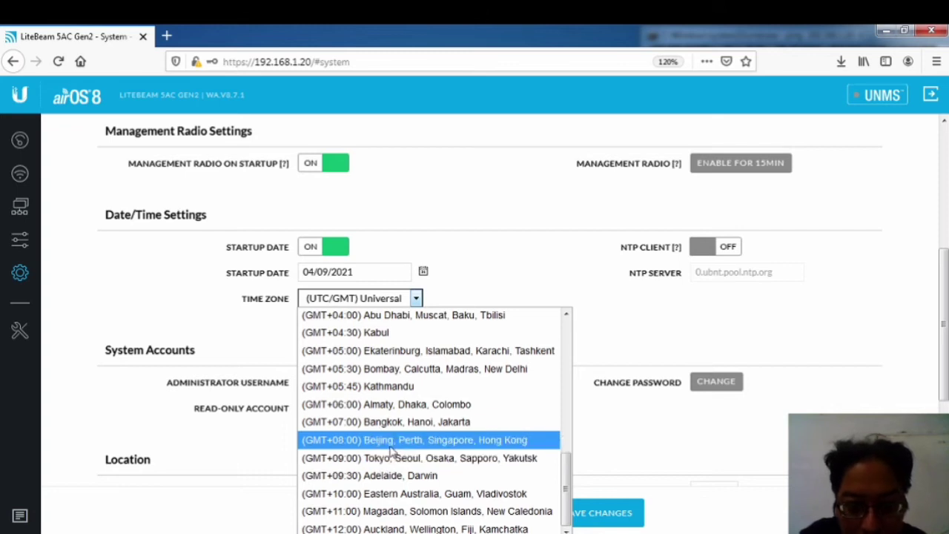
{"action": "left_click", "coordinate": [461, 447]}
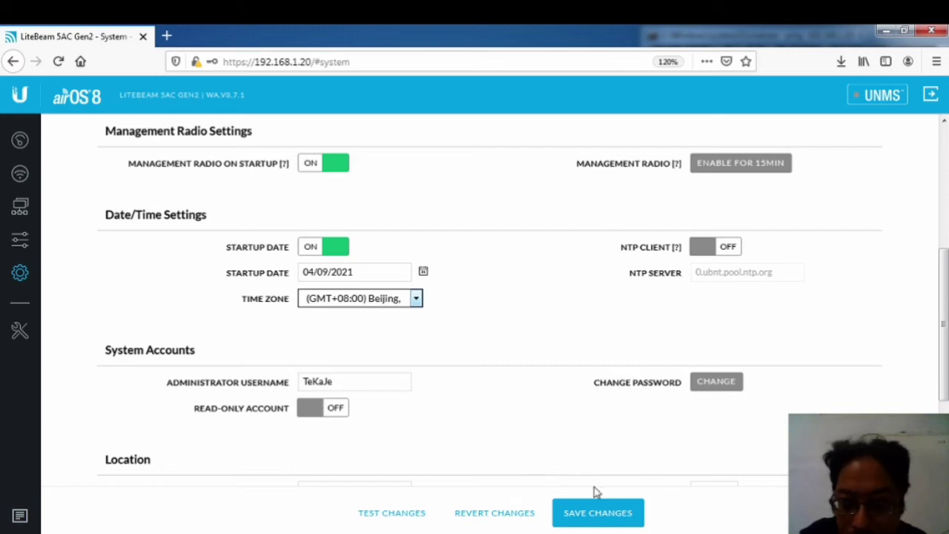
{"action": "left_click", "coordinate": [601, 513]}
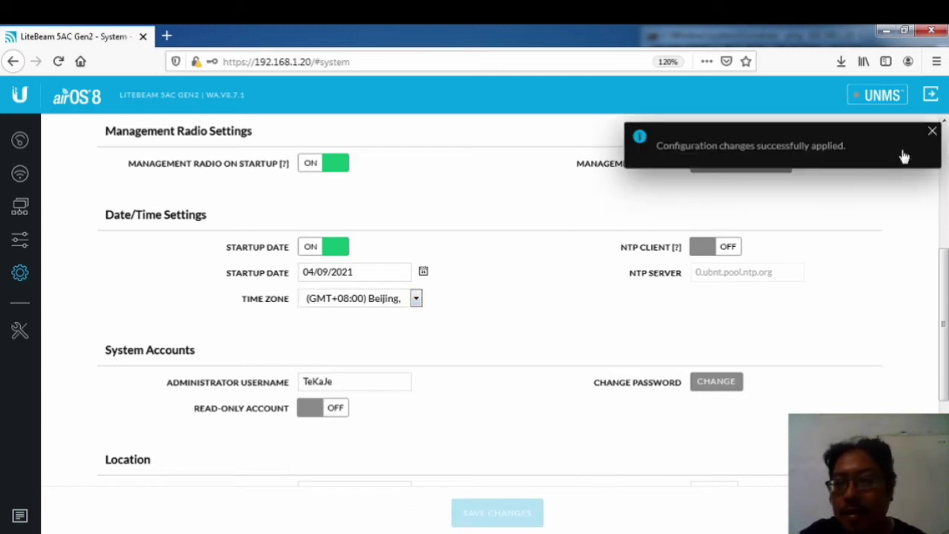
{"action": "left_click", "coordinate": [932, 134]}
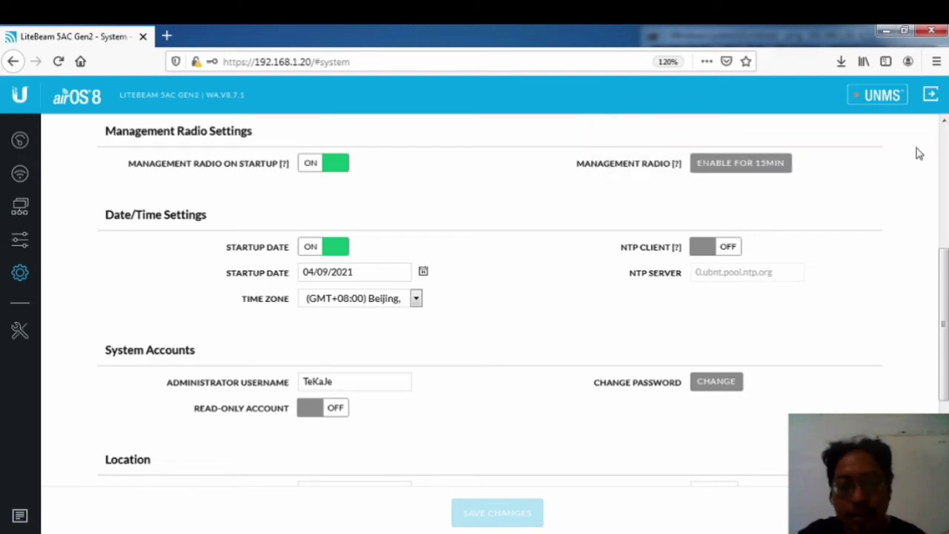
Step: Check the ping window, then show the airOS dashboard with LB DKV linked to LBE Rato Tower
{"action": "key", "text": "alt+Tab"}
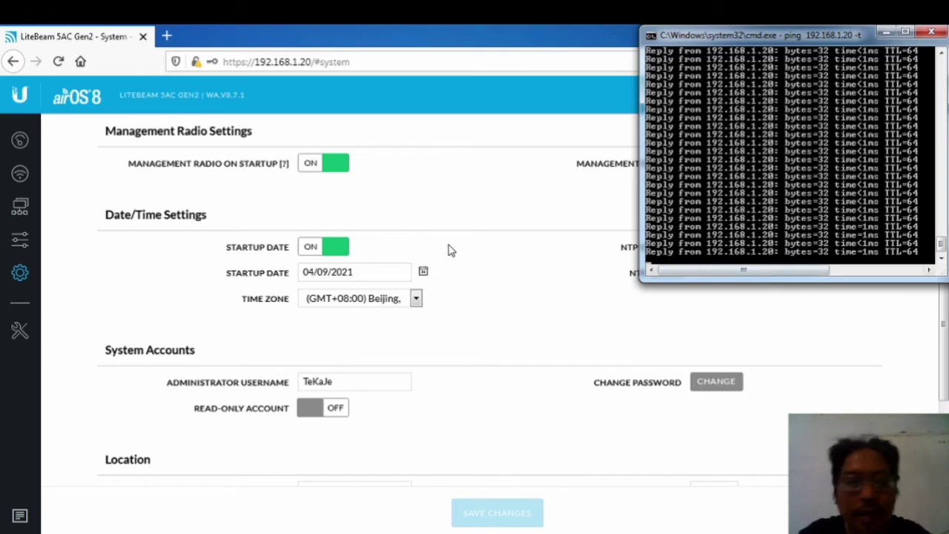
{"action": "left_click", "coordinate": [20, 144]}
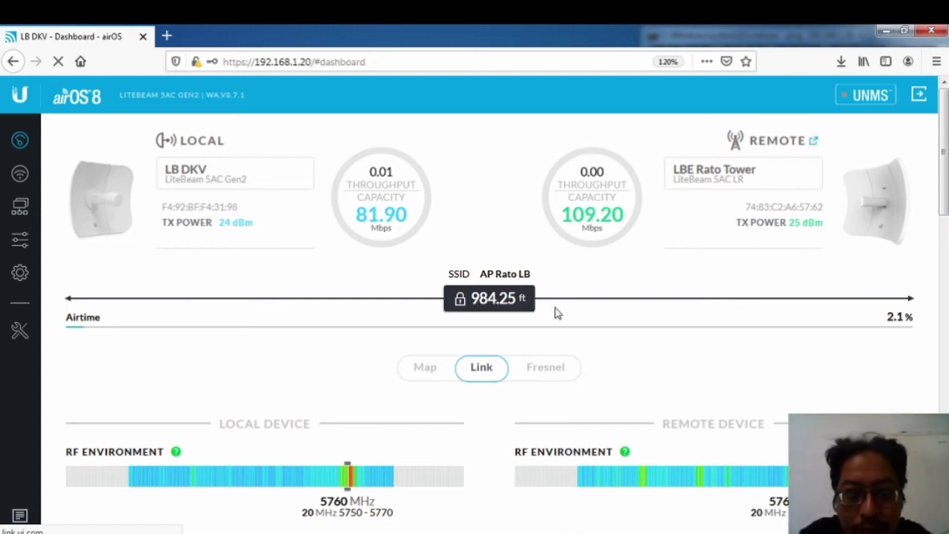
{"action": "scroll", "coordinate": [796, 280], "scroll_direction": "down", "scroll_amount": 5}
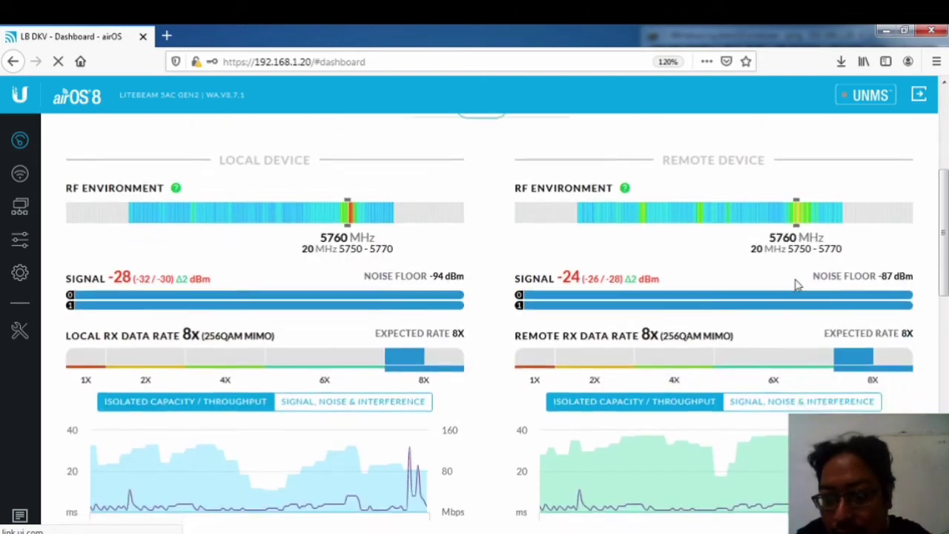
{"action": "scroll", "coordinate": [556, 318], "scroll_direction": "down", "scroll_amount": 8}
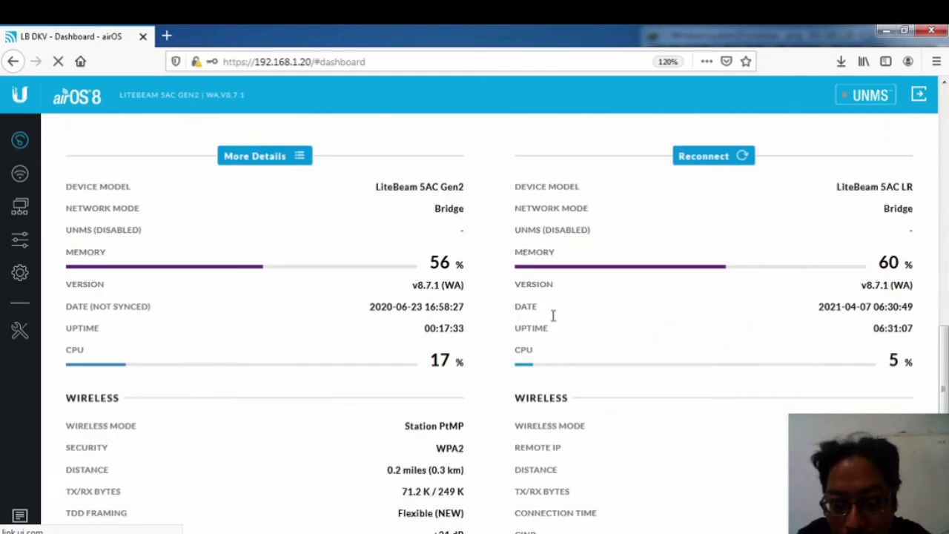
{"action": "scroll", "coordinate": [552, 319], "scroll_direction": "down", "scroll_amount": 3}
{"action": "scroll", "coordinate": [553, 317], "scroll_direction": "up", "scroll_amount": 6}
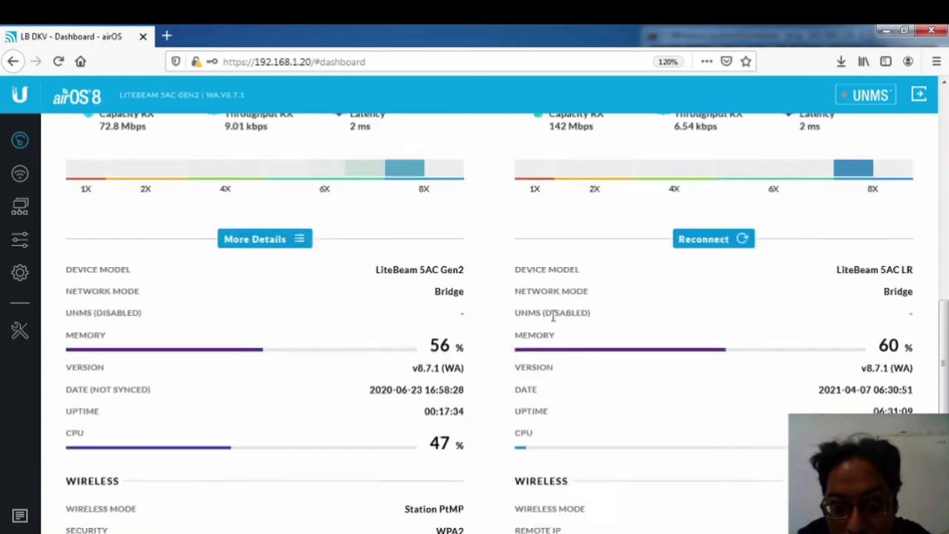
{"action": "scroll", "coordinate": [552, 315], "scroll_direction": "up", "scroll_amount": 10}
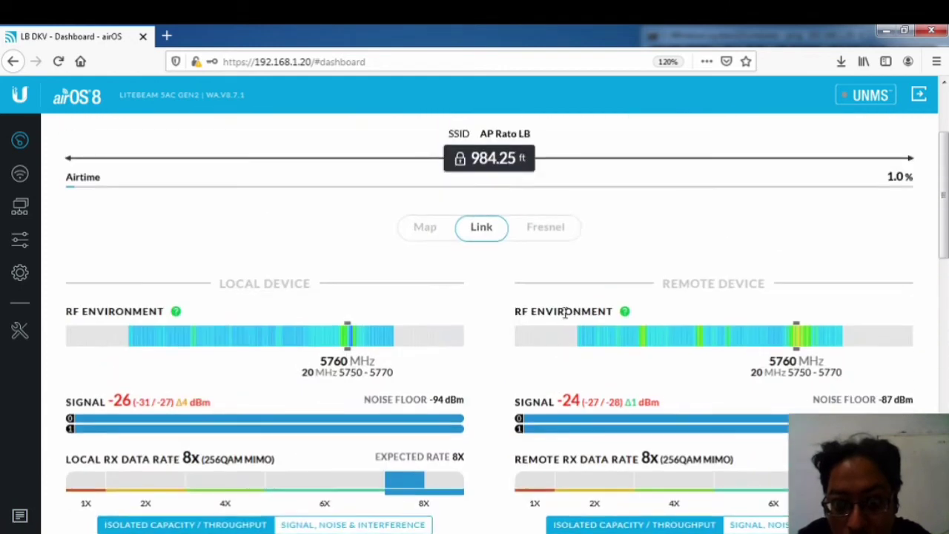
{"action": "scroll", "coordinate": [721, 220], "scroll_direction": "up", "scroll_amount": 1}
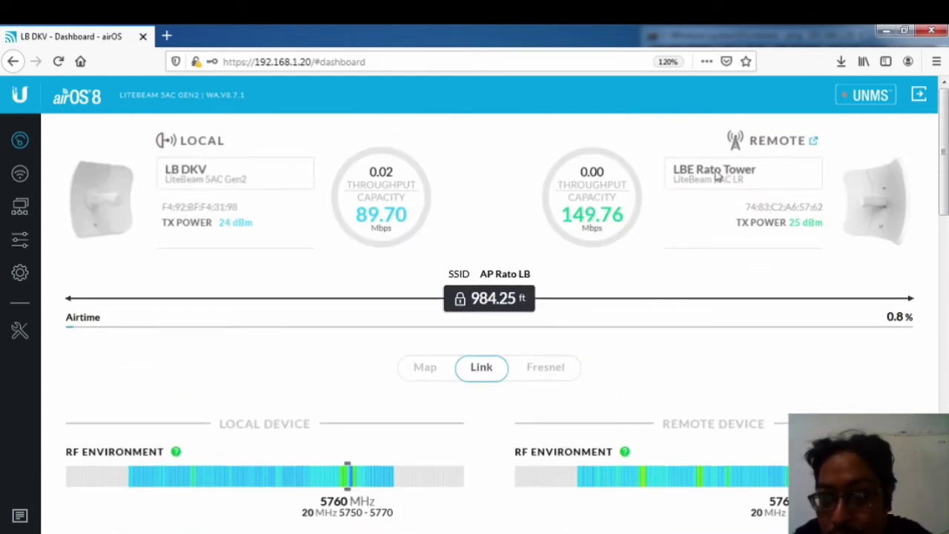
{"action": "scroll", "coordinate": [541, 356], "scroll_direction": "down", "scroll_amount": 4}
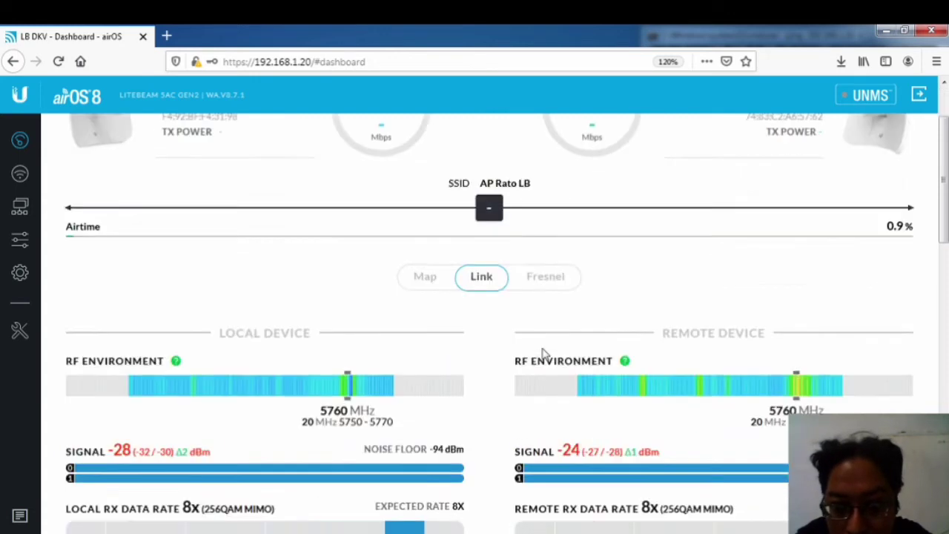
{"action": "scroll", "coordinate": [563, 354], "scroll_direction": "down", "scroll_amount": 6}
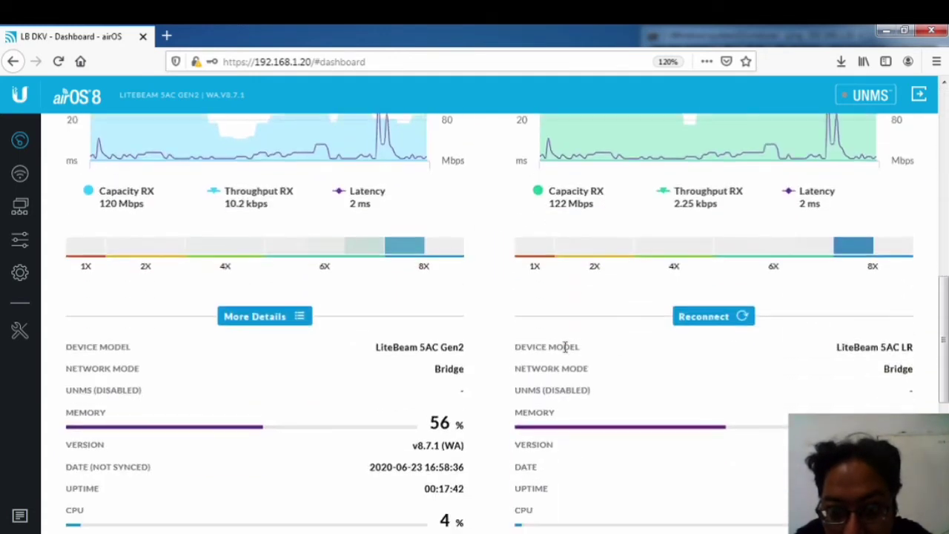
{"action": "scroll", "coordinate": [564, 357], "scroll_direction": "down", "scroll_amount": 5}
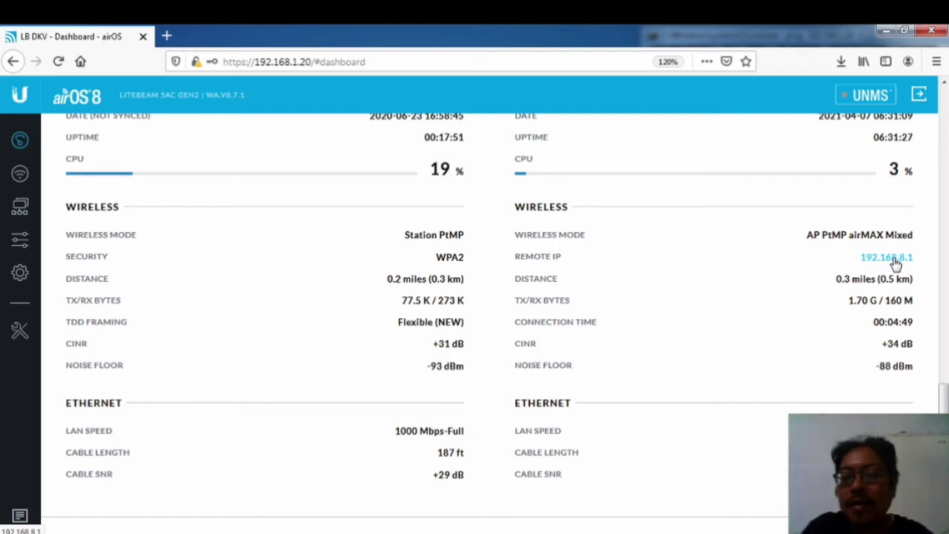
{"action": "scroll", "coordinate": [752, 205], "scroll_direction": "up", "scroll_amount": 10}
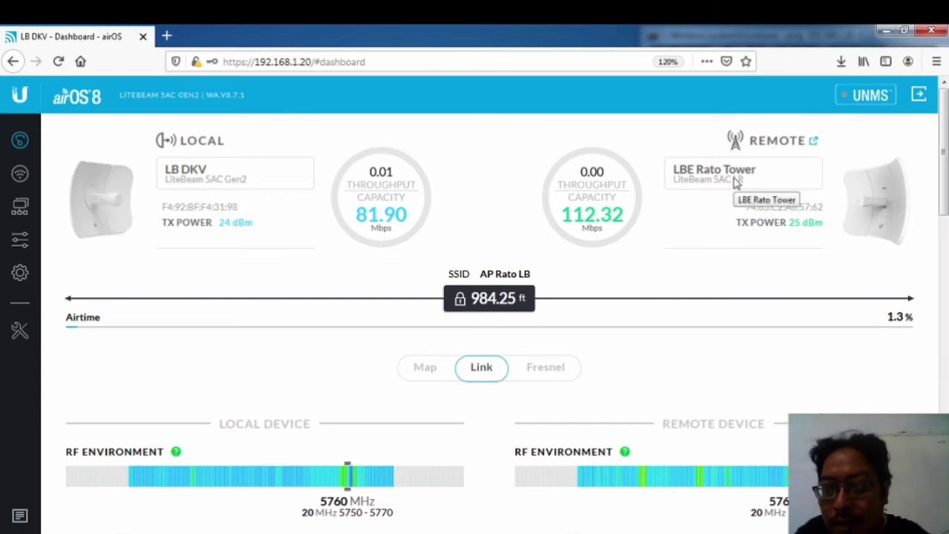
{"action": "scroll", "coordinate": [736, 183], "scroll_direction": "down", "scroll_amount": 5}
{"action": "scroll", "coordinate": [736, 183], "scroll_direction": "down", "scroll_amount": 3}
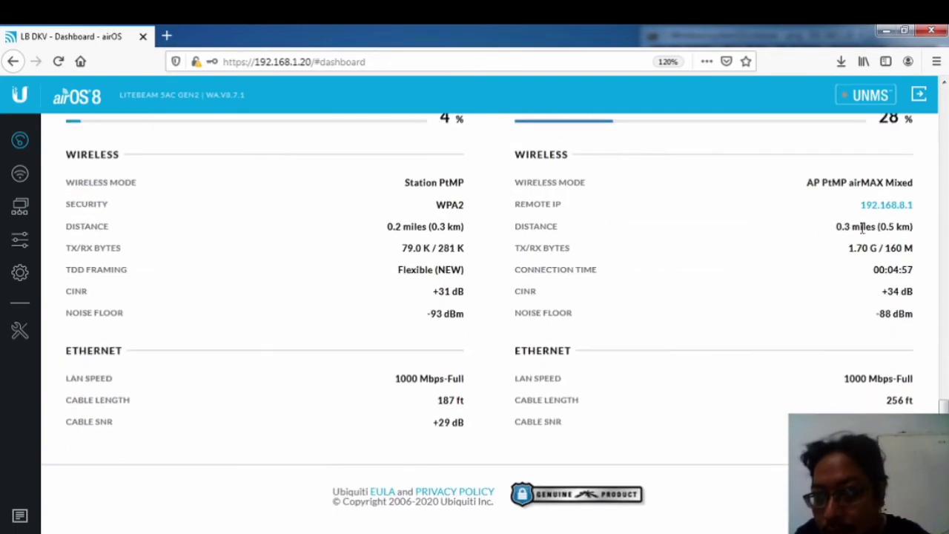
Step: Confirm the remote AP at 192.168.8.1 is unreachable, then bring up Network and Sharing Center
{"action": "left_click", "coordinate": [903, 209]}
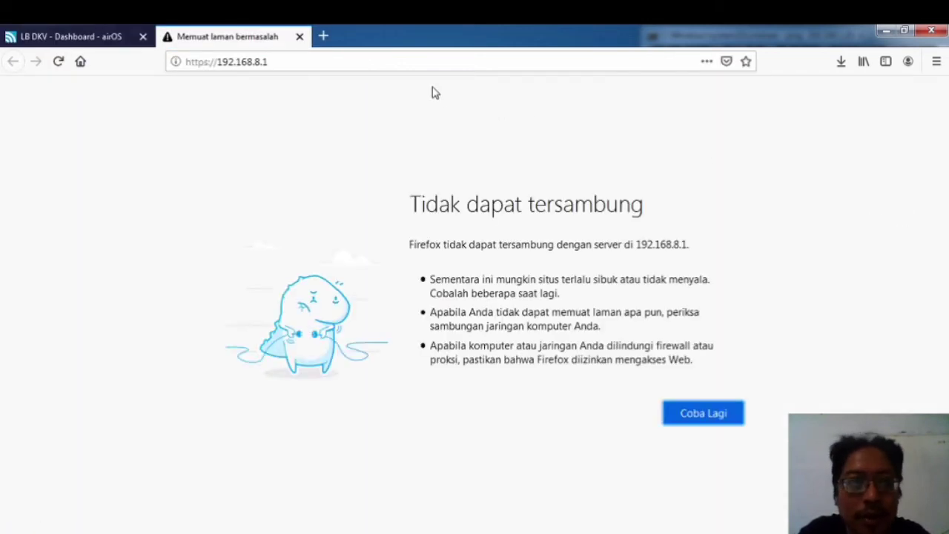
{"action": "left_click", "coordinate": [299, 37]}
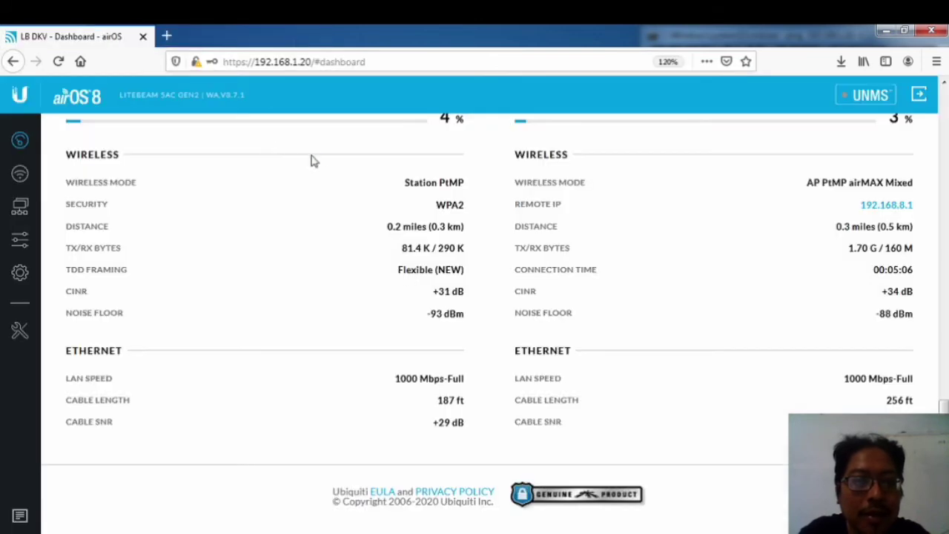
{"action": "scroll", "coordinate": [512, 255], "scroll_direction": "up", "scroll_amount": 10}
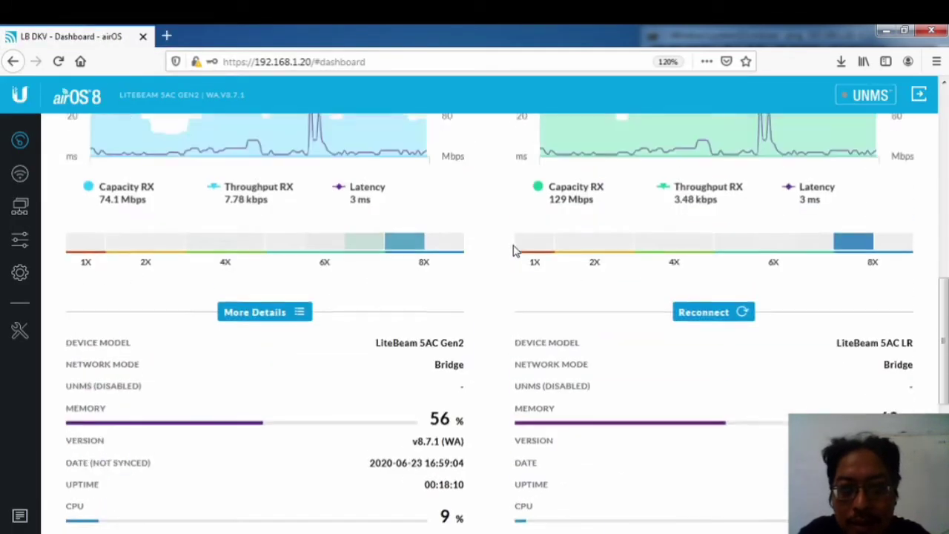
{"action": "scroll", "coordinate": [517, 250], "scroll_direction": "up", "scroll_amount": 3}
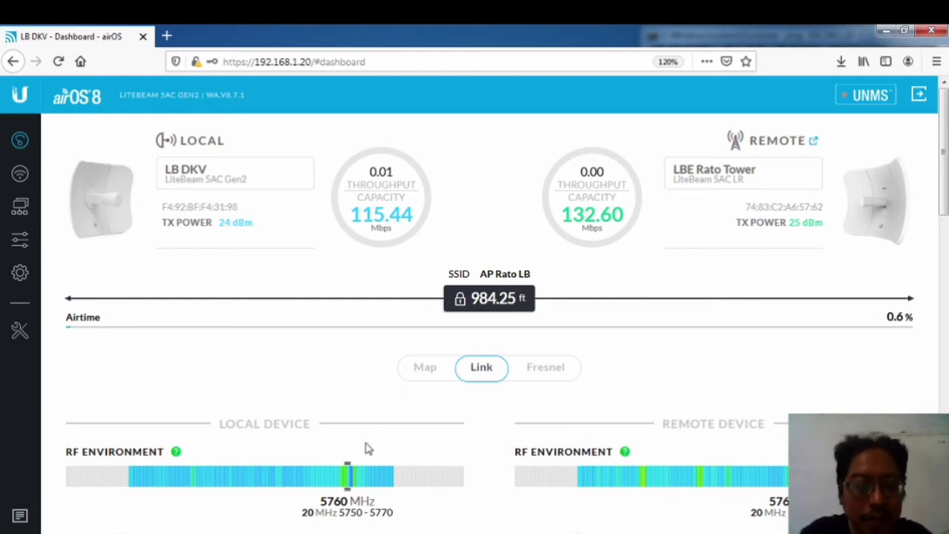
{"action": "key", "text": "alt+Tab"}
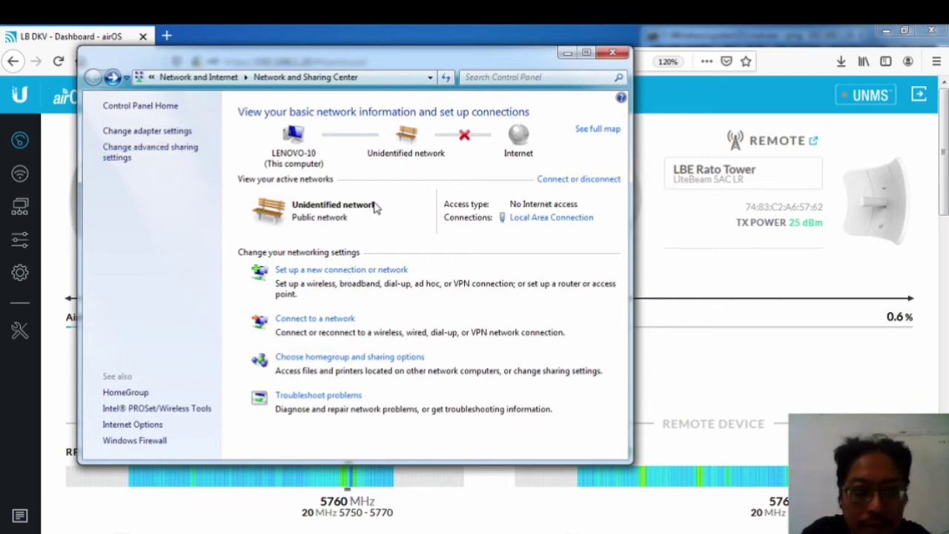
Step: Set Local Area Connection's IPv4 to obtain both the IP address and DNS servers automatically
{"action": "left_click", "coordinate": [514, 219]}
{"action": "left_click", "coordinate": [382, 403]}
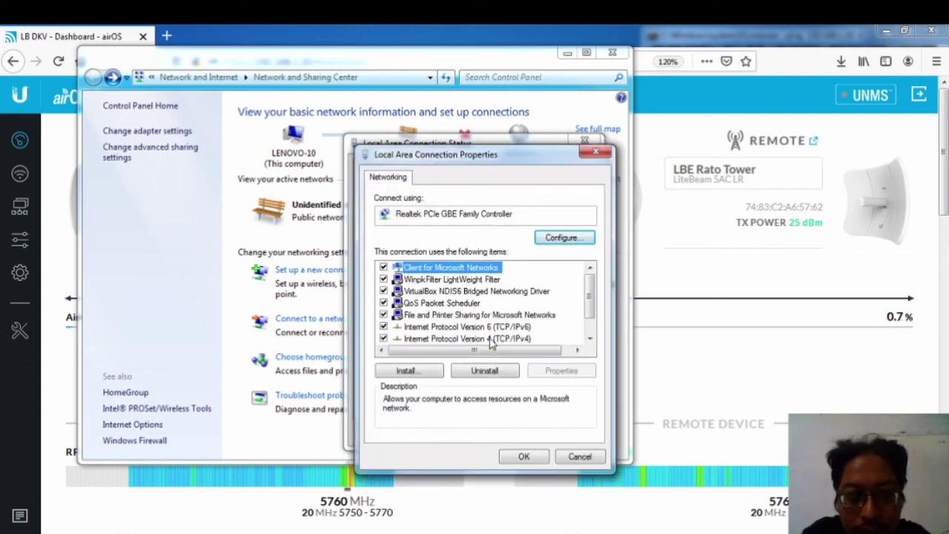
{"action": "left_click", "coordinate": [594, 152]}
{"action": "left_click", "coordinate": [378, 401]}
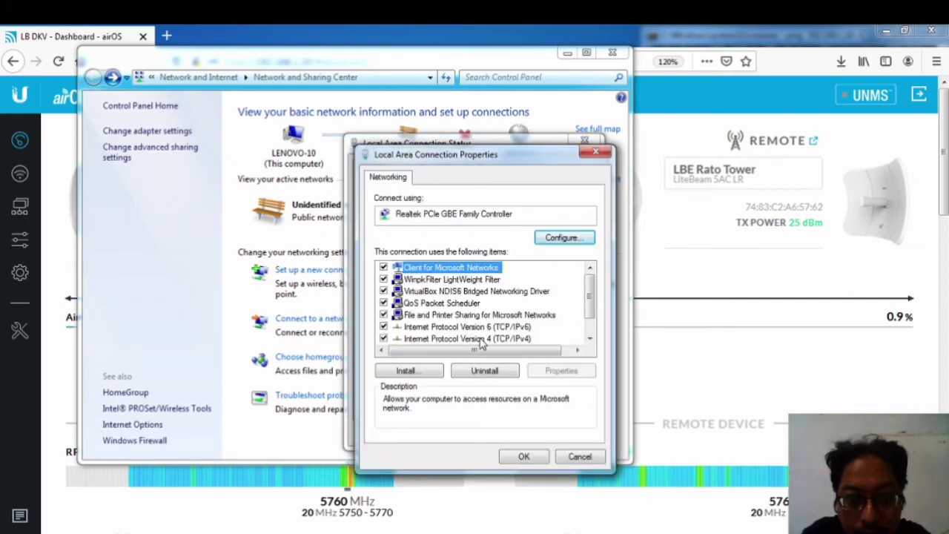
{"action": "double_click", "coordinate": [479, 338]}
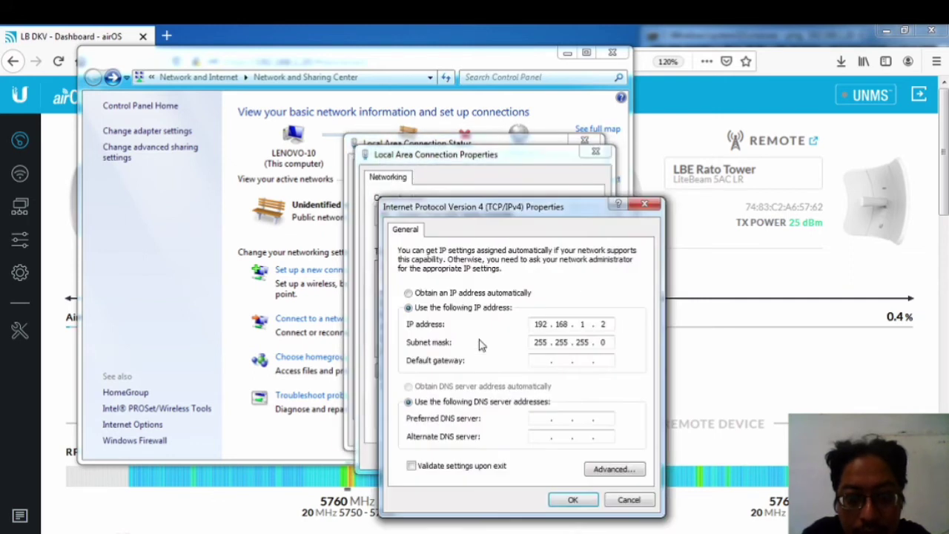
{"action": "left_click", "coordinate": [443, 295]}
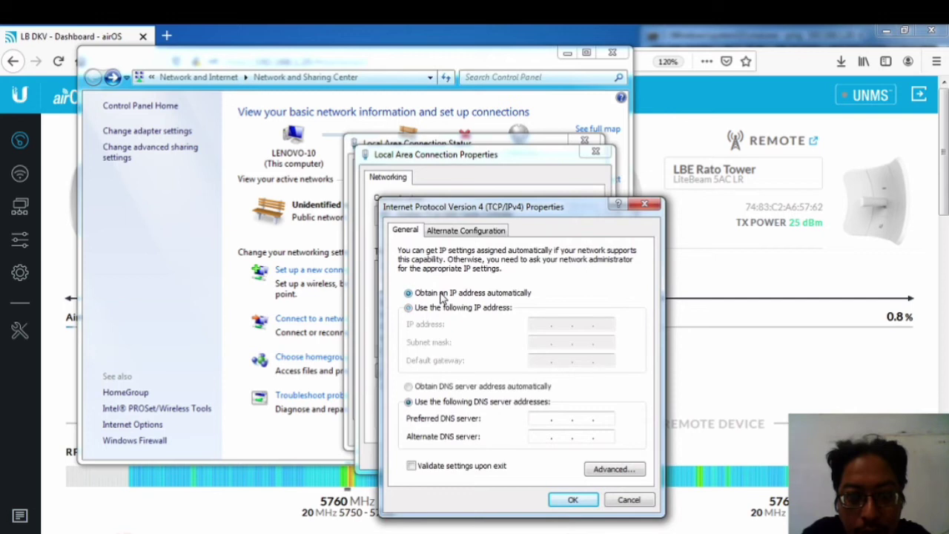
{"action": "left_click", "coordinate": [435, 388]}
{"action": "left_click", "coordinate": [572, 500]}
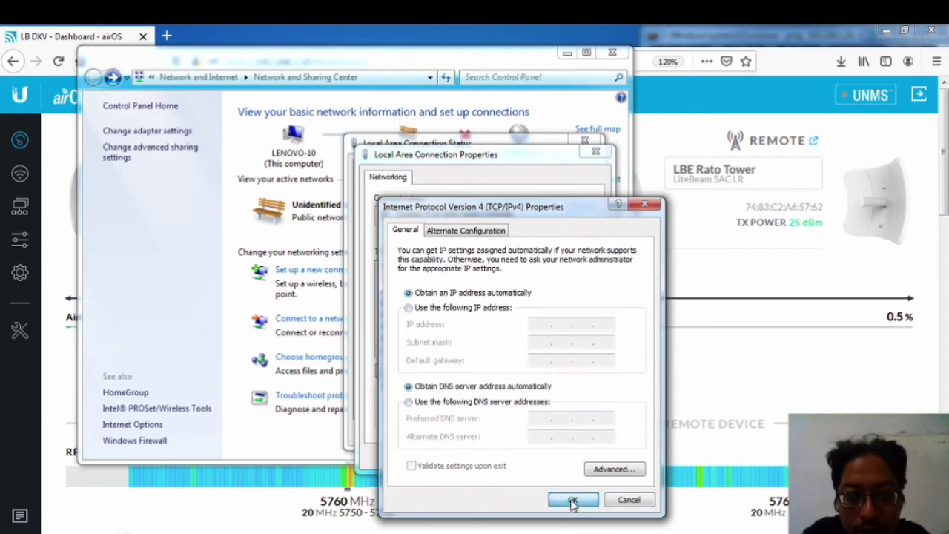
{"action": "left_click", "coordinate": [523, 457]}
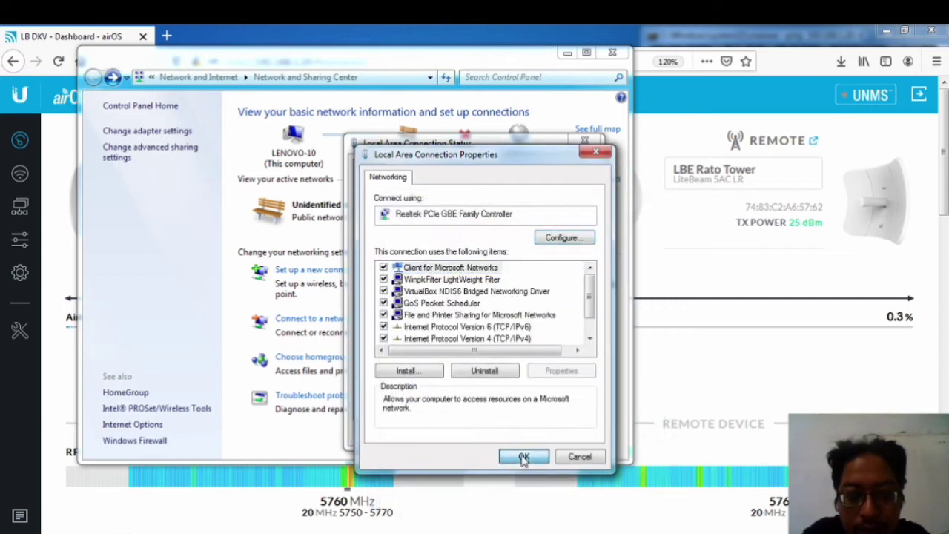
{"action": "left_click", "coordinate": [565, 438]}
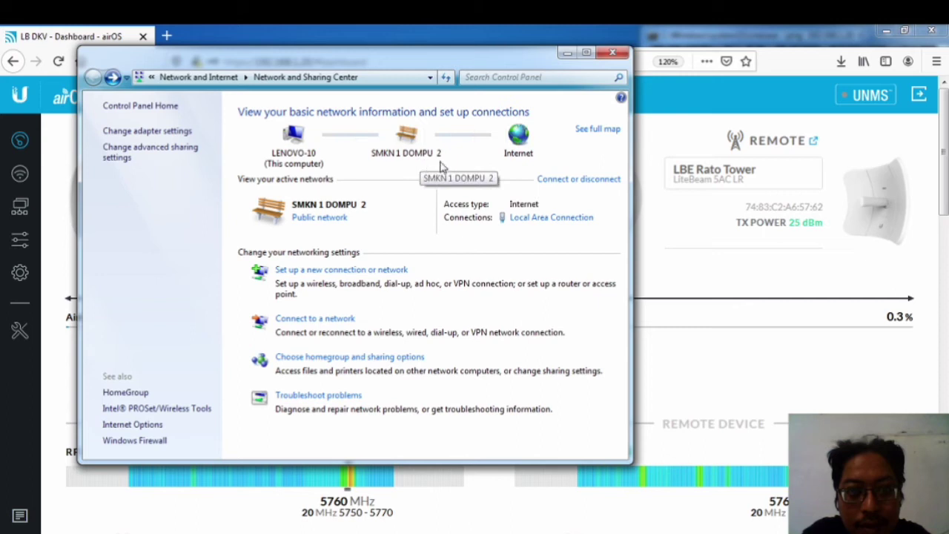
Step: Stop the LiteBeam ping and run a continuous ping to google.co.id that gets replies
{"action": "left_click", "coordinate": [567, 53]}
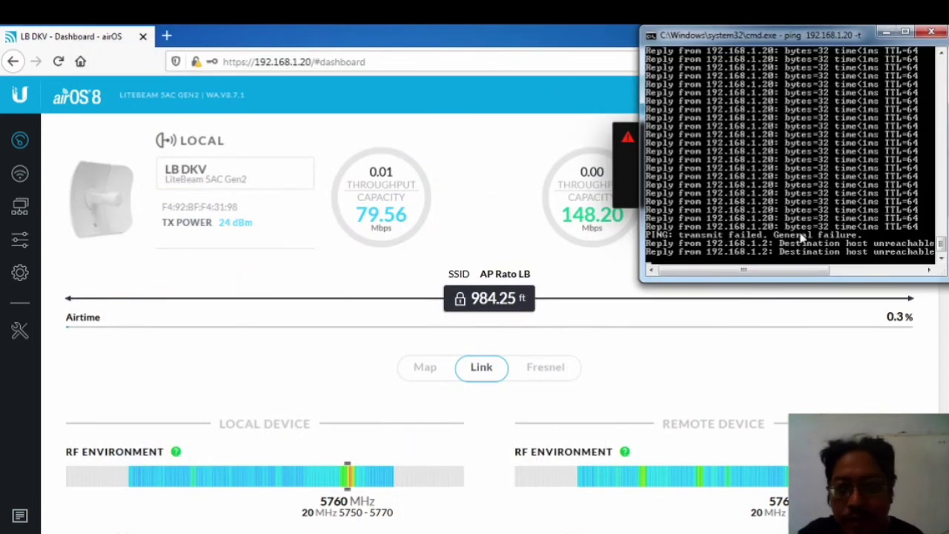
{"action": "key", "text": "ctrl+c"}
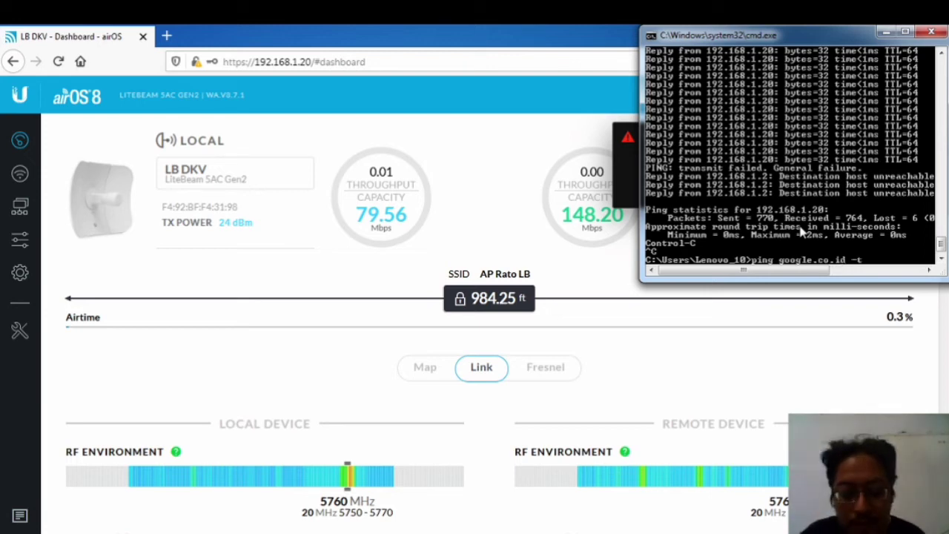
{"action": "key", "text": "Return"}
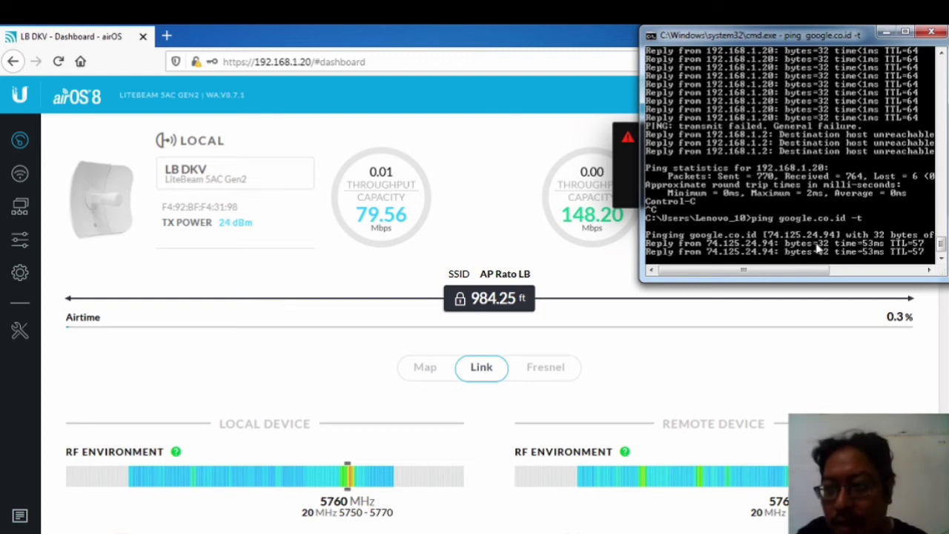
{"action": "left_click", "coordinate": [167, 36]}
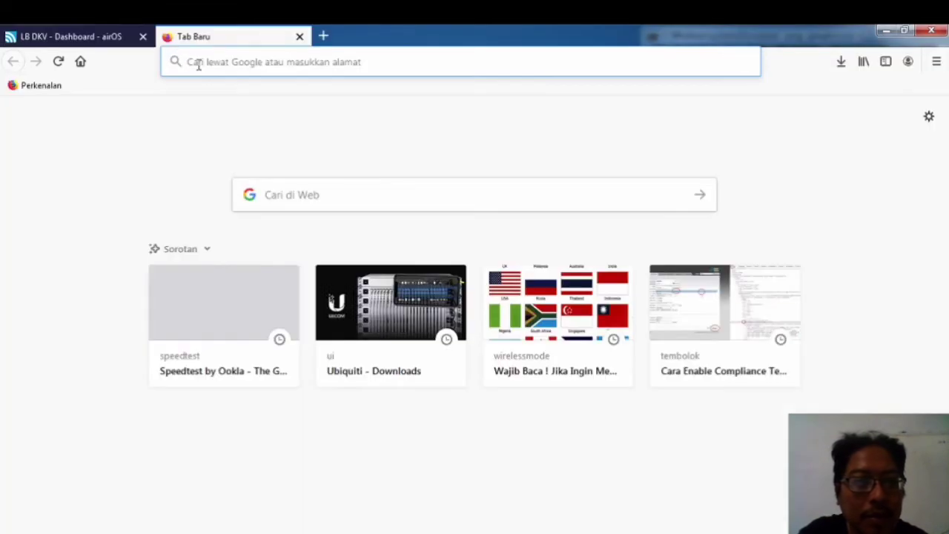
Step: Load speedtest.net in the new browser tab
{"action": "left_click", "coordinate": [197, 64]}
{"action": "type", "text": "speedtest.net/"}
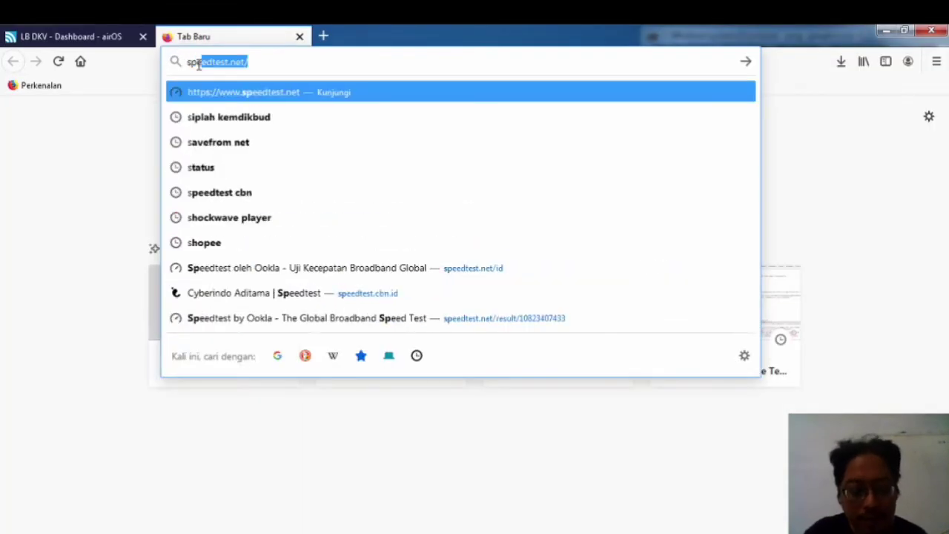
{"action": "key", "text": "Right"}
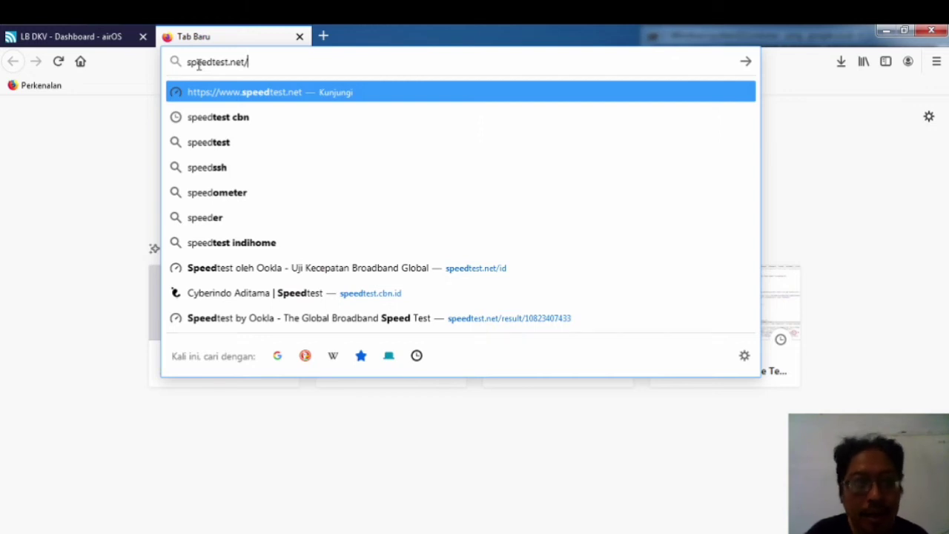
{"action": "key", "text": "BackSpace"}
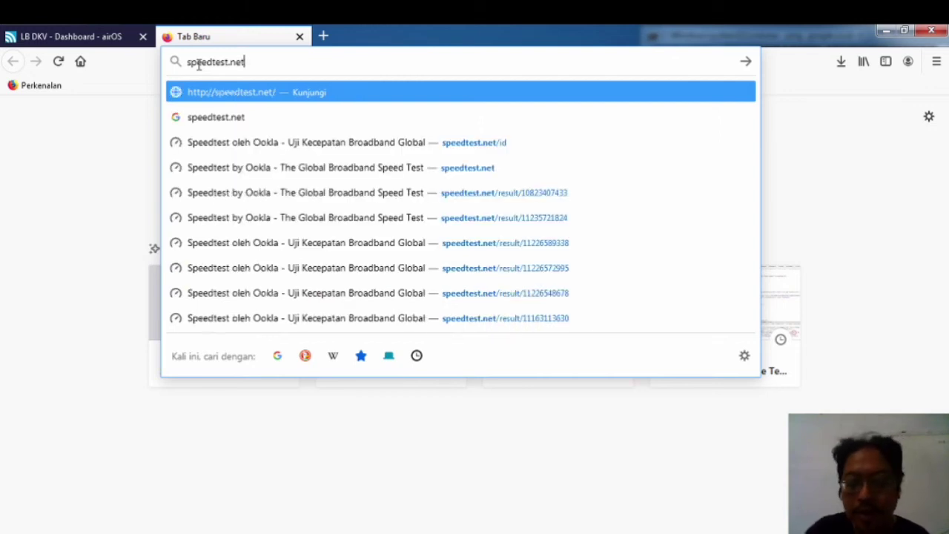
{"action": "key", "text": "Return"}
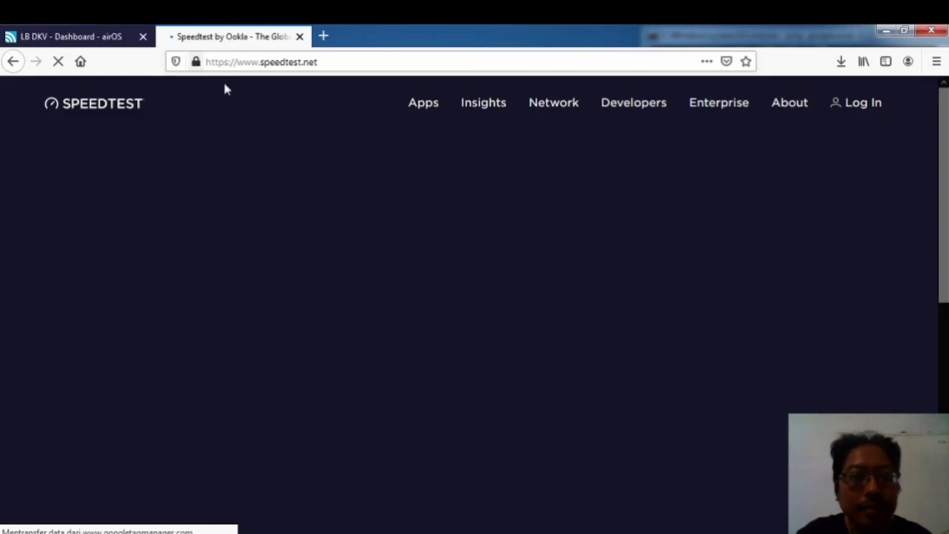
Step: Run the speed test (14 ms ping, 4.66 Mbps down, 19.05 Mbps up), then return to airOS
{"action": "left_click", "coordinate": [392, 332]}
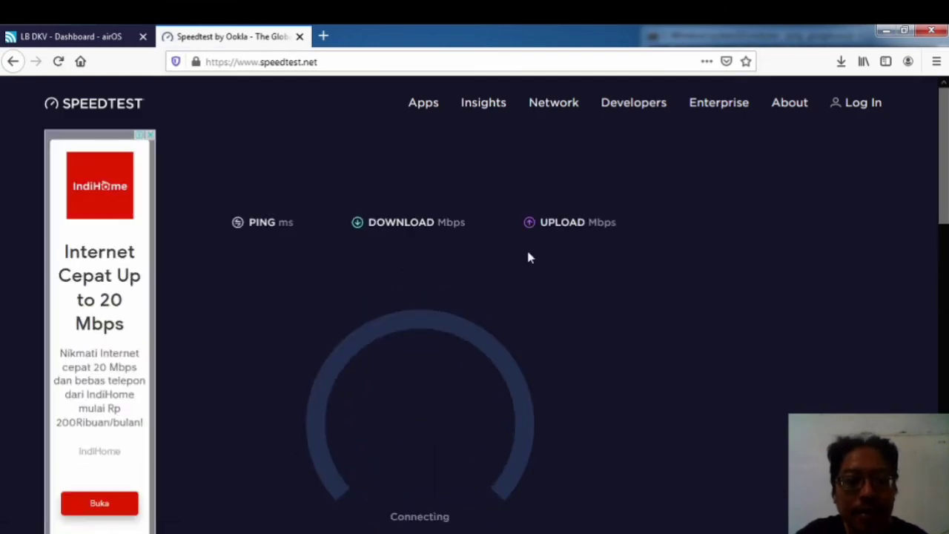
{"action": "scroll", "coordinate": [527, 256], "scroll_direction": "down", "scroll_amount": 2}
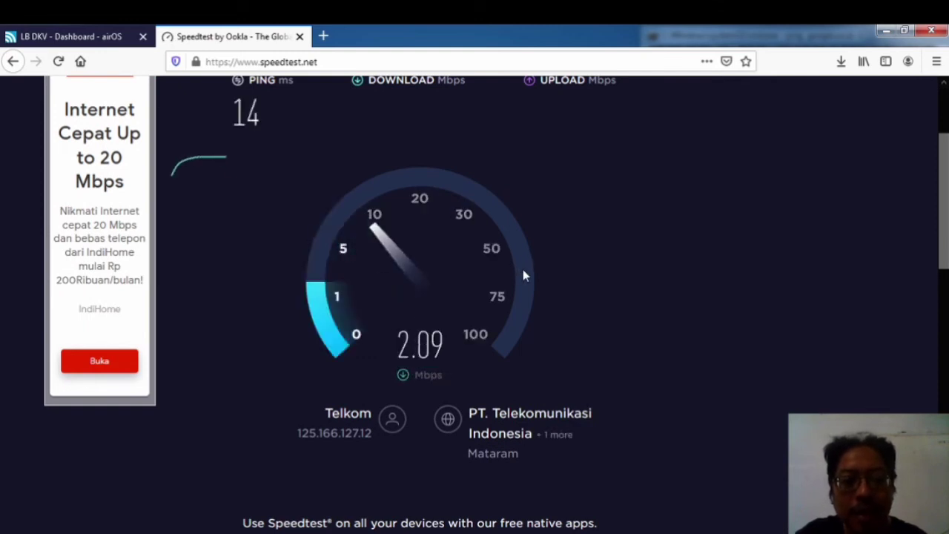
{"action": "scroll", "coordinate": [497, 295], "scroll_direction": "up", "scroll_amount": 1}
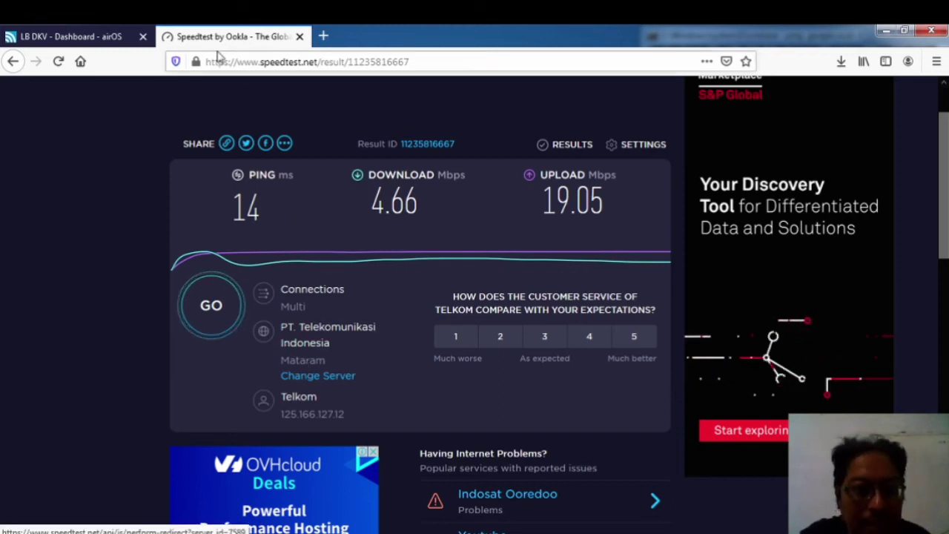
{"action": "left_click", "coordinate": [59, 36]}
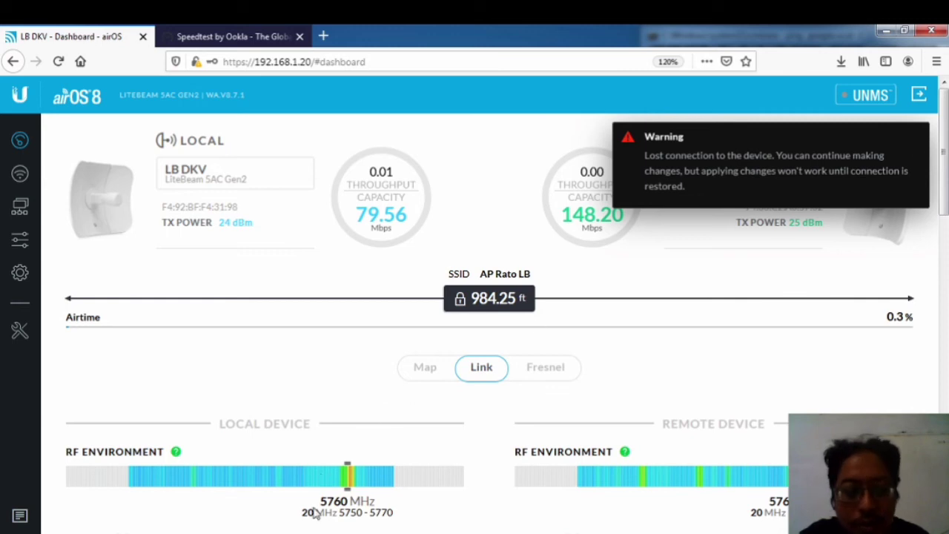
Step: Open a blank Firefox tab and bring the MikroTik WinBox window to the front
{"action": "mouse_move", "coordinate": [311, 532]}
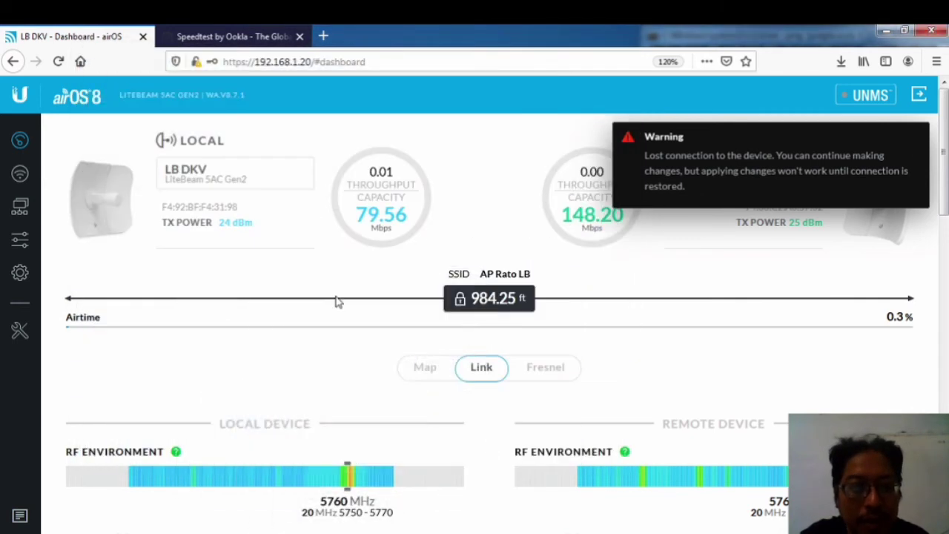
{"action": "left_click", "coordinate": [324, 36]}
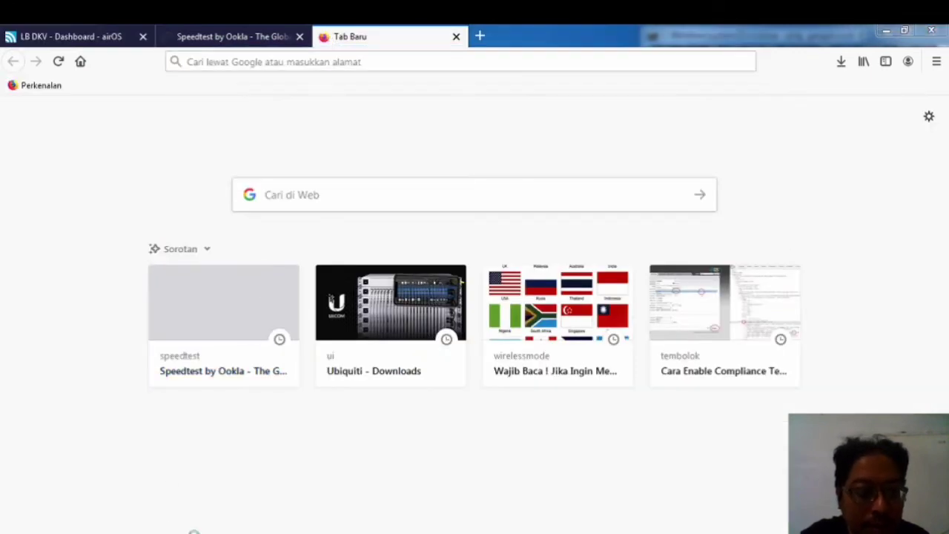
{"action": "left_click", "coordinate": [190, 529]}
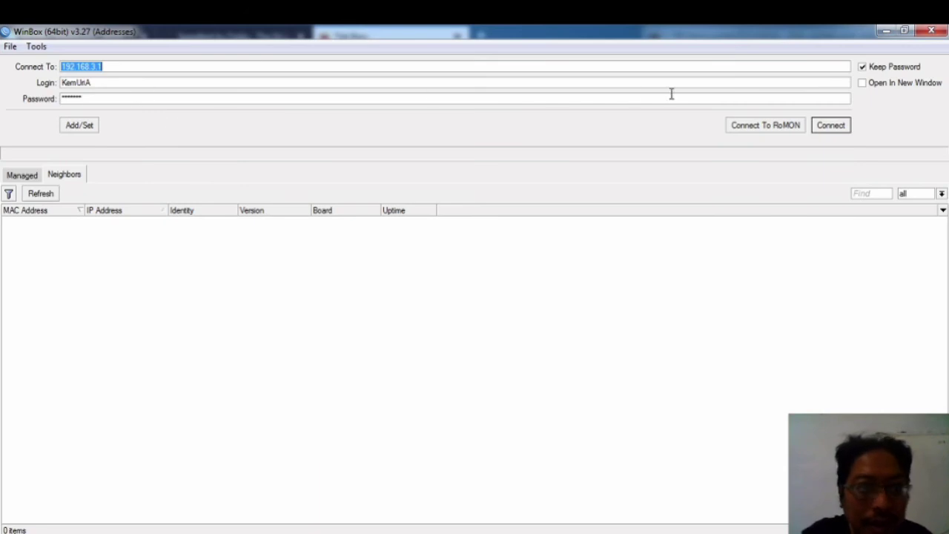
Step: Connect to the MikroTik router, review PPP > Secrets, then return to the LB DKV airOS tab
{"action": "left_click", "coordinate": [828, 126]}
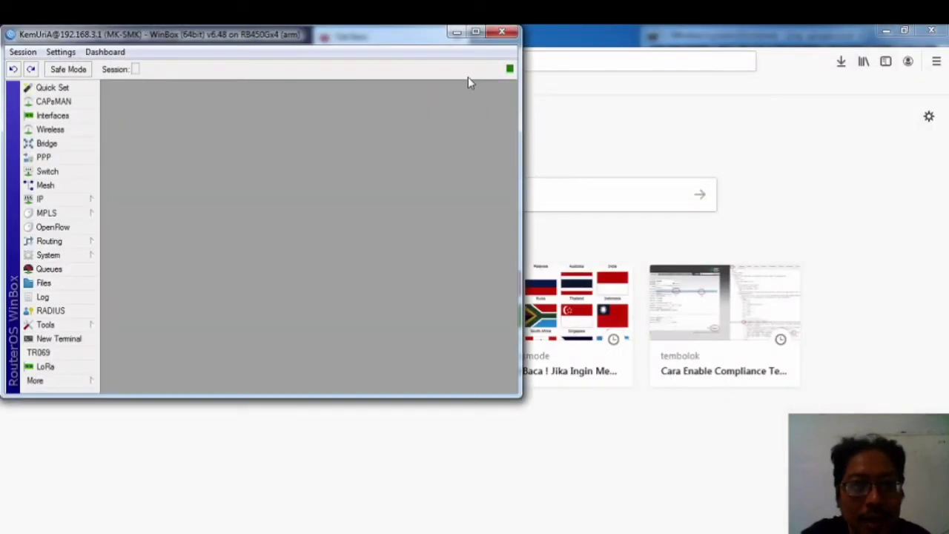
{"action": "left_click", "coordinate": [475, 31]}
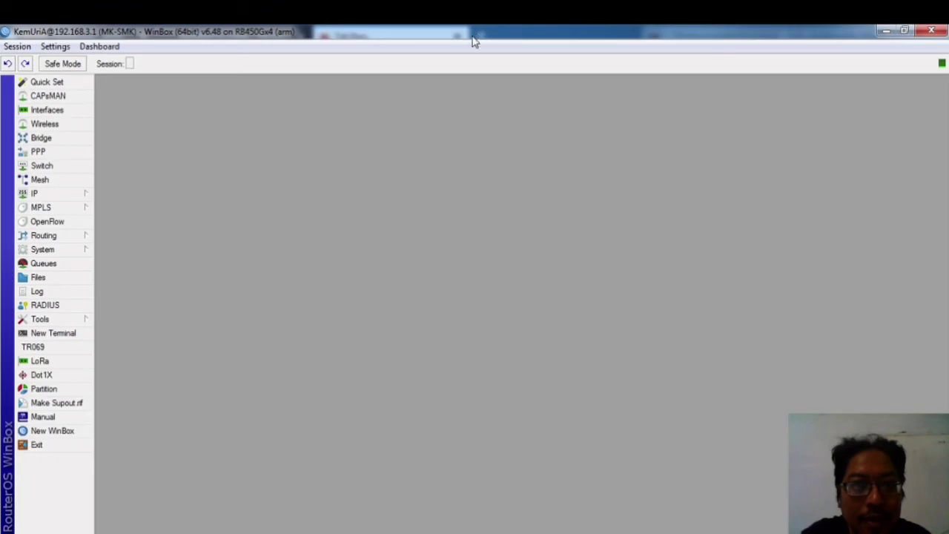
{"action": "left_click", "coordinate": [39, 151]}
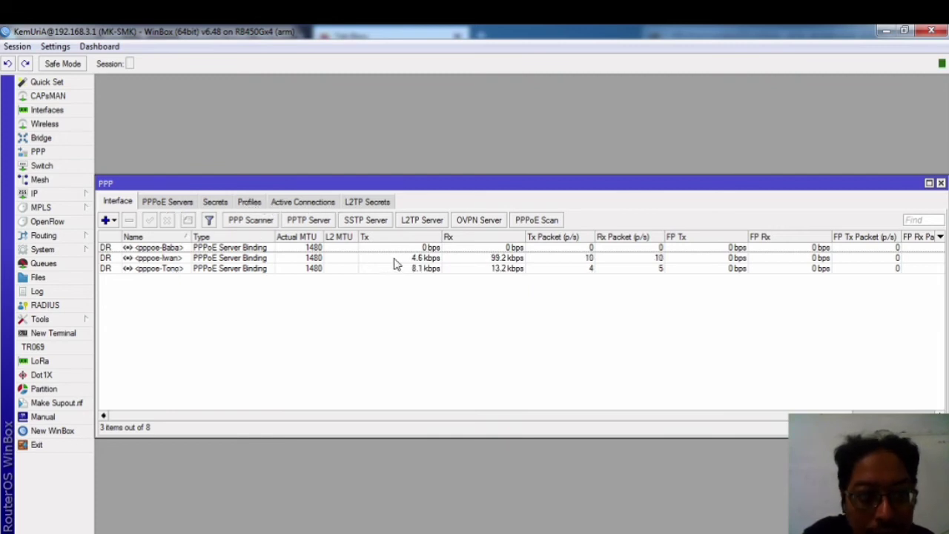
{"action": "left_click", "coordinate": [228, 204]}
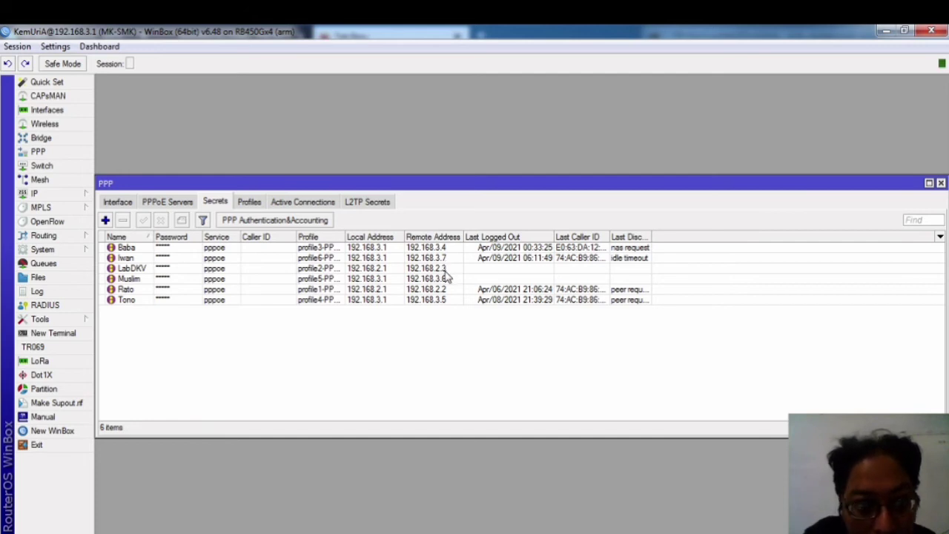
{"action": "left_click", "coordinate": [887, 32]}
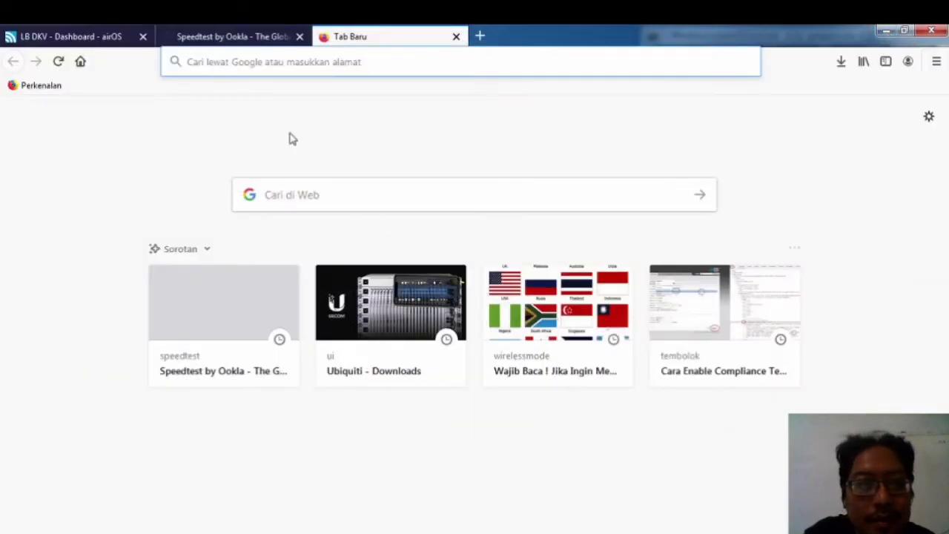
{"action": "left_click", "coordinate": [86, 37]}
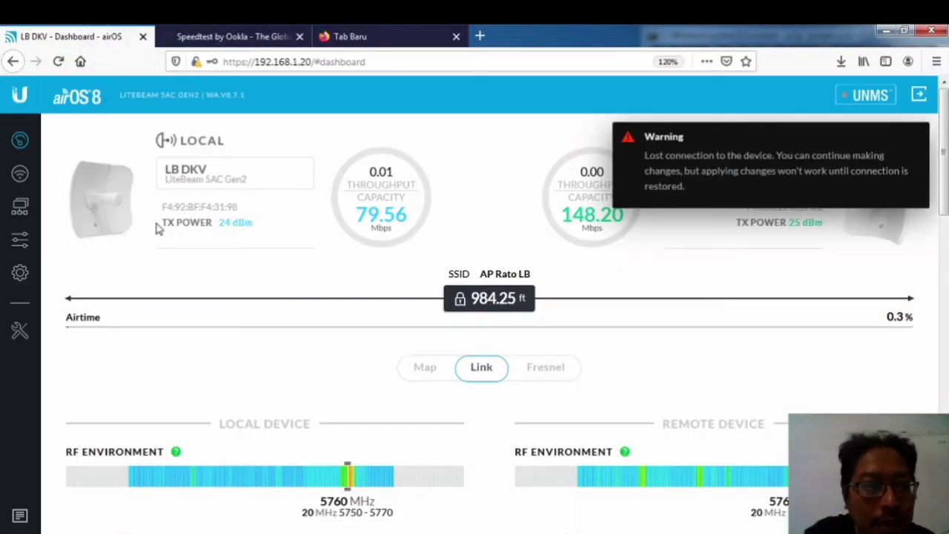
Step: Set the LiteBeam's Network Mode to Router in the airOS Network settings
{"action": "left_click", "coordinate": [20, 179]}
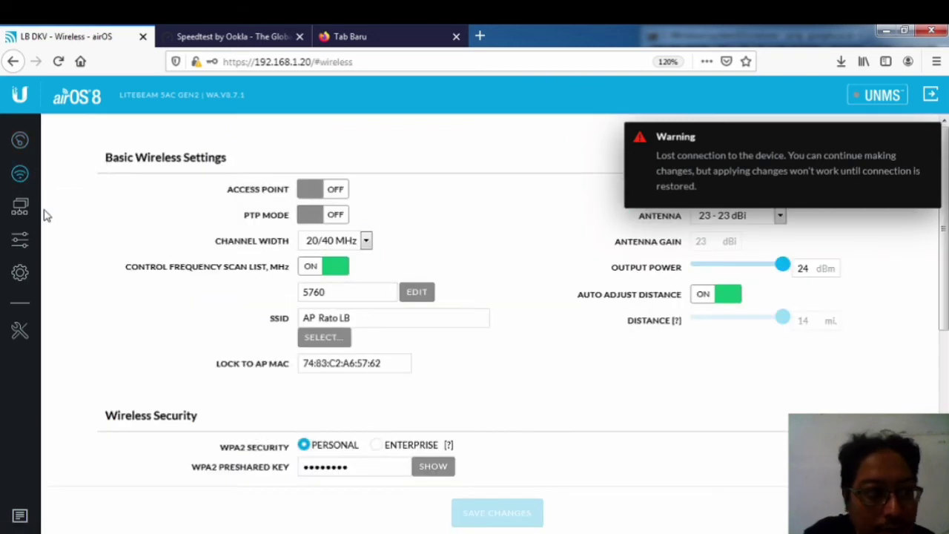
{"action": "left_click", "coordinate": [20, 206]}
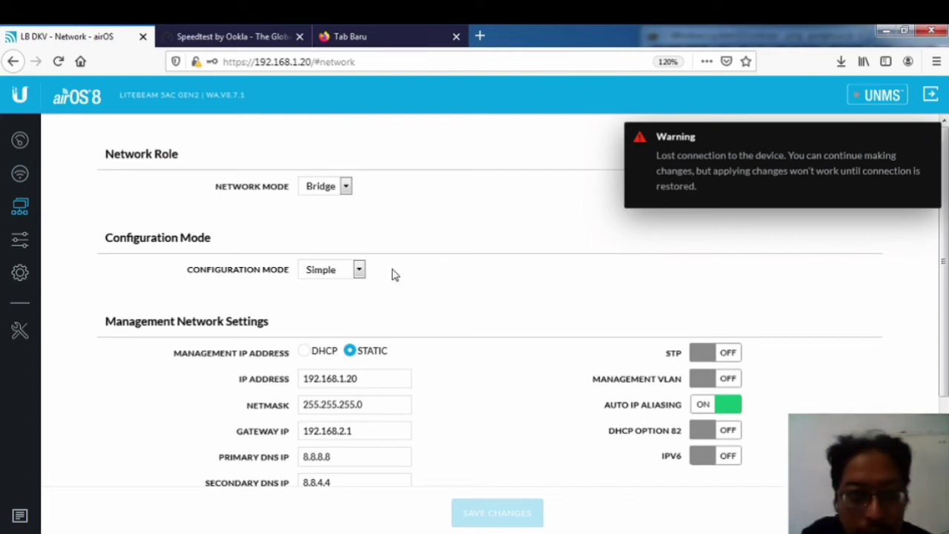
{"action": "left_click", "coordinate": [345, 189]}
{"action": "left_click", "coordinate": [324, 222]}
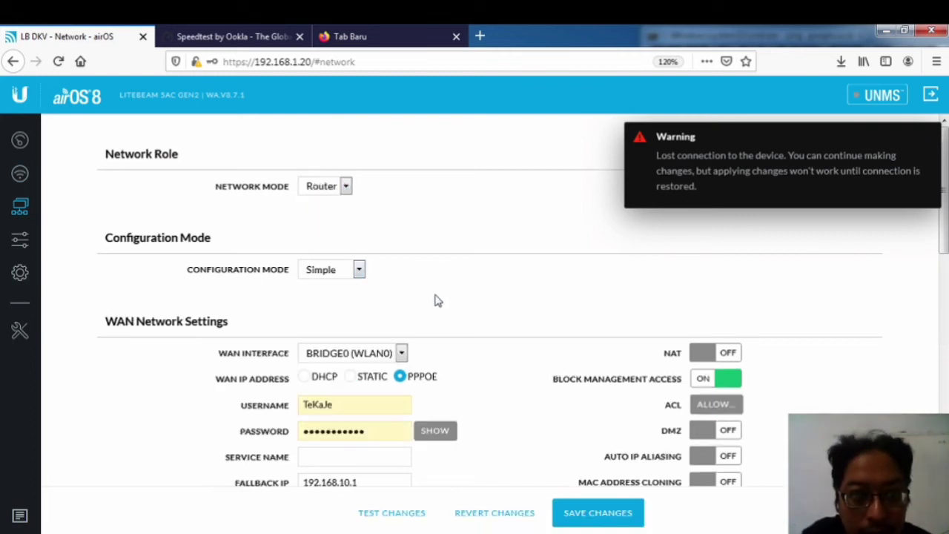
{"action": "scroll", "coordinate": [437, 297], "scroll_direction": "down", "scroll_amount": 2}
Step: Replace the PPPoE WAN username and password with the MikroTik secret's credentials
{"action": "left_click", "coordinate": [351, 207]}
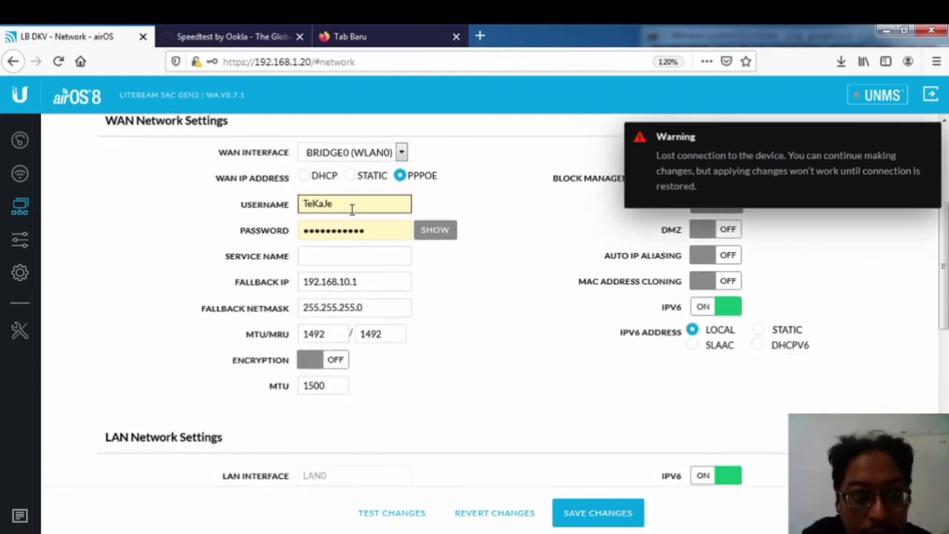
{"action": "left_click_drag", "start_coordinate": [332, 203], "coordinate": [293, 202]}
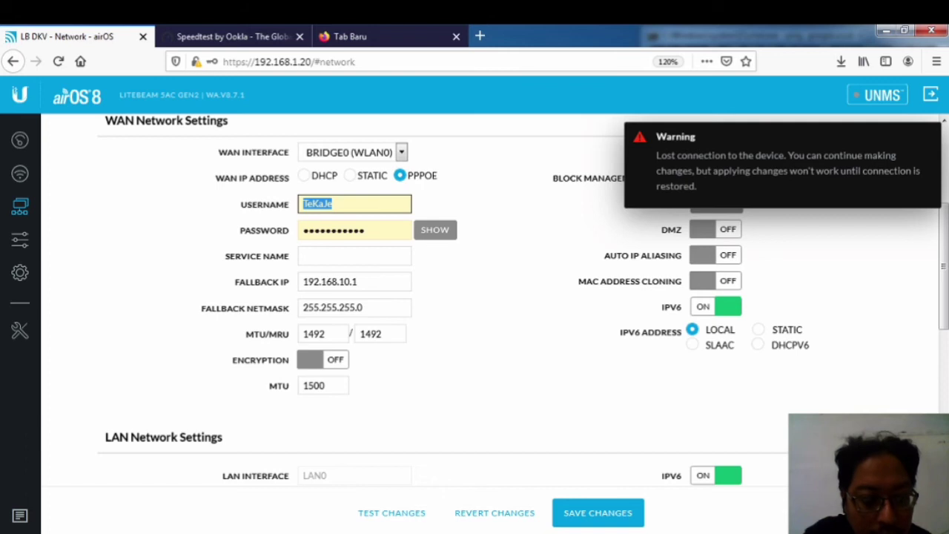
{"action": "key", "text": "alt+Tab"}
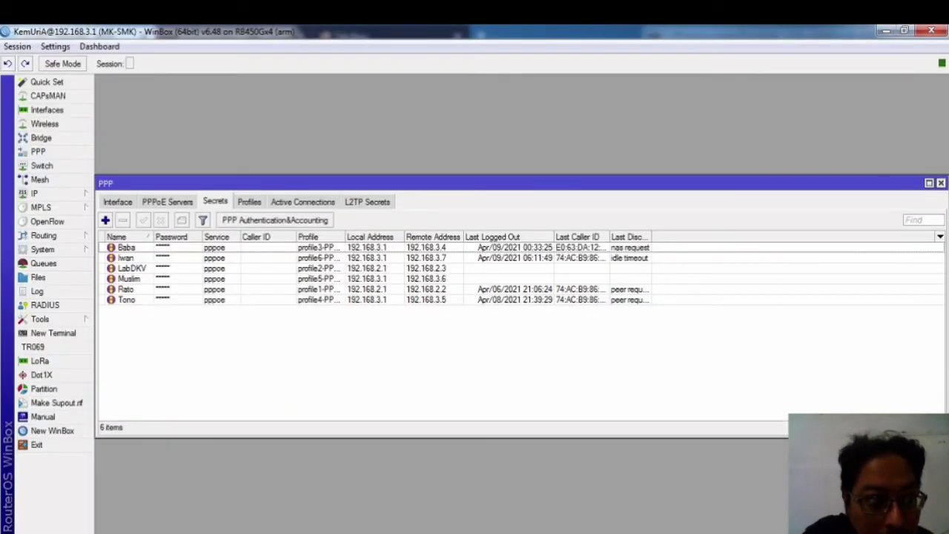
{"action": "key", "text": "alt+Tab"}
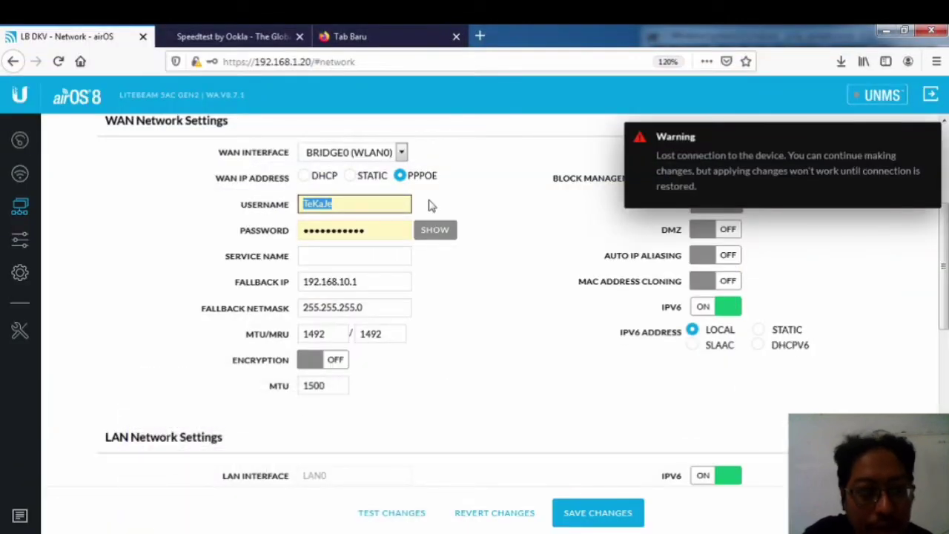
{"action": "type", "text": "LabDKV"}
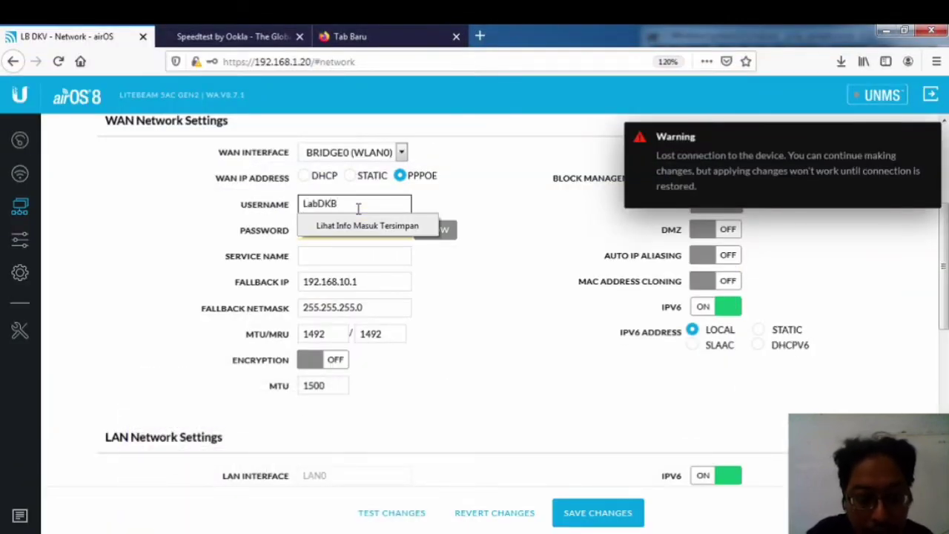
{"action": "key", "text": "Tab"}
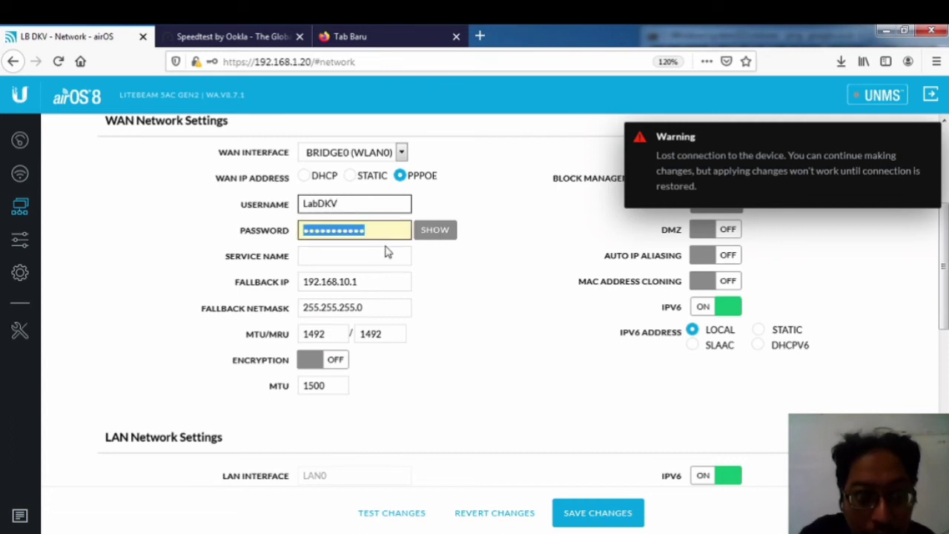
{"action": "type", "text": "l"}
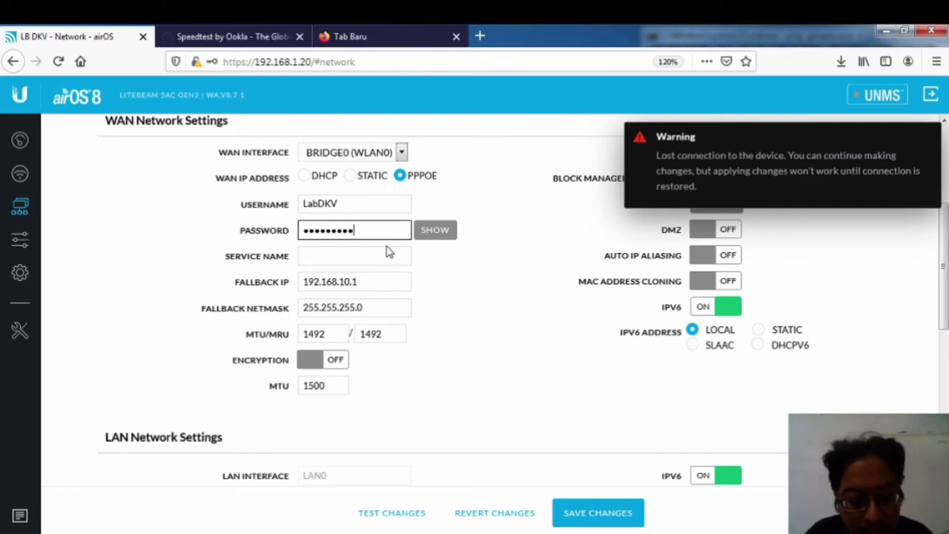
{"action": "left_click", "coordinate": [369, 252]}
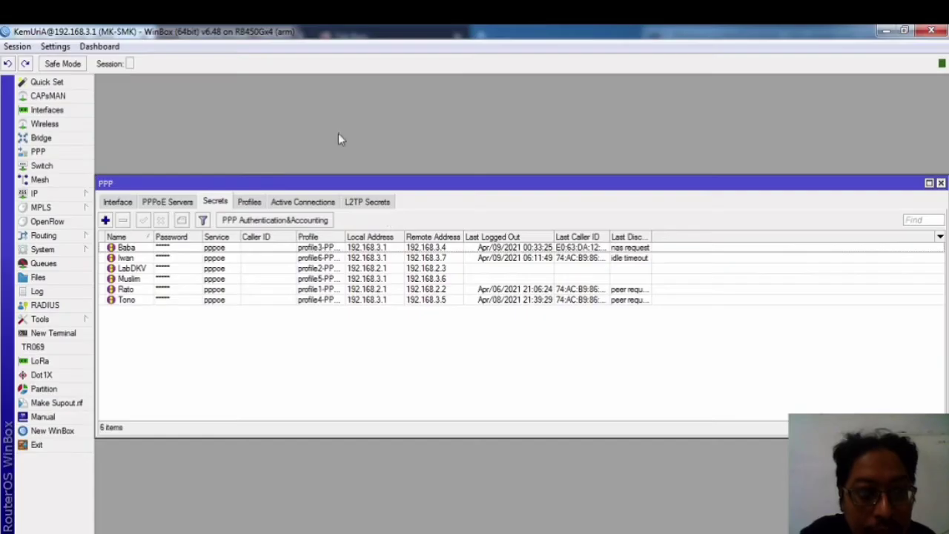
Step: Copy the service name PPPoE-Server1 from WinBox's PPPoE server on 2-Unify
{"action": "left_click", "coordinate": [165, 204]}
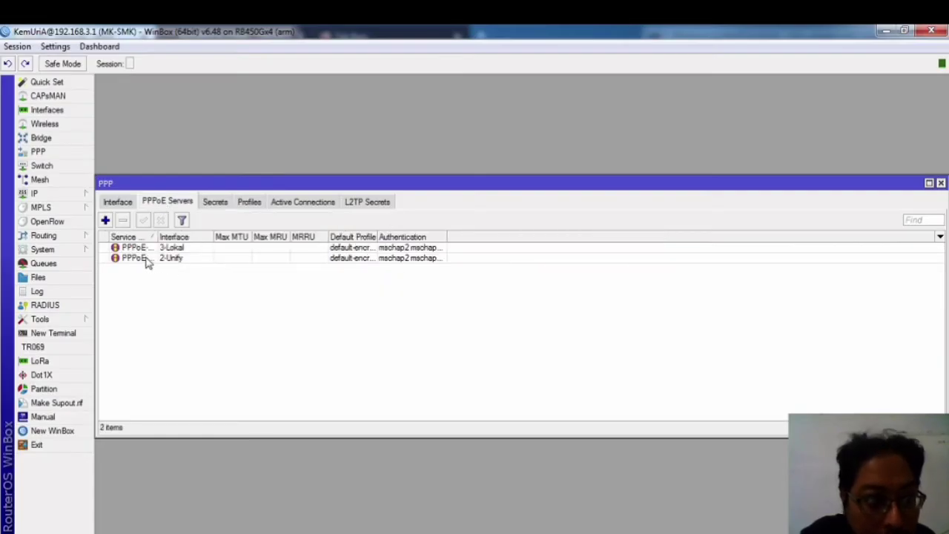
{"action": "left_click_drag", "start_coordinate": [154, 235], "coordinate": [206, 236]}
{"action": "left_click", "coordinate": [172, 260]}
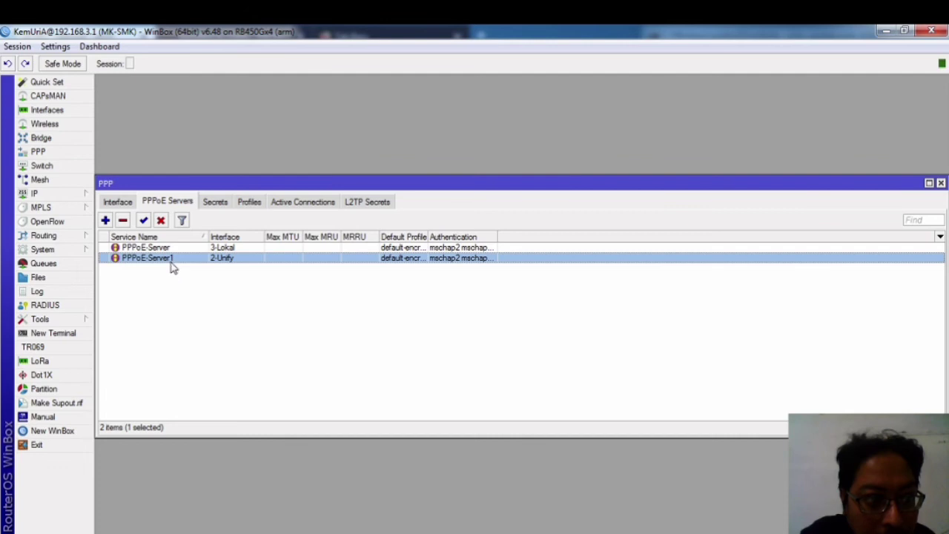
{"action": "double_click", "coordinate": [170, 260]}
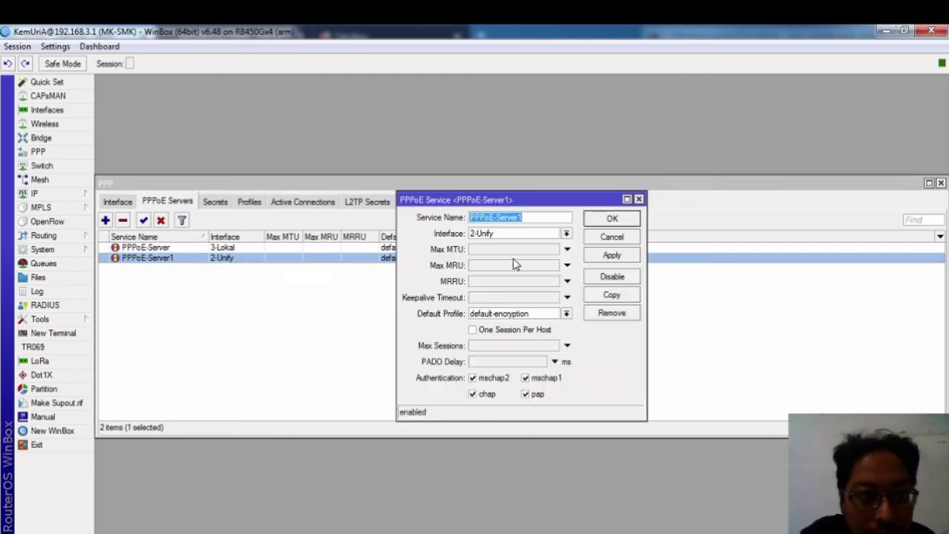
{"action": "left_click_drag", "start_coordinate": [533, 217], "coordinate": [417, 217]}
{"action": "key", "text": "ctrl+c"}
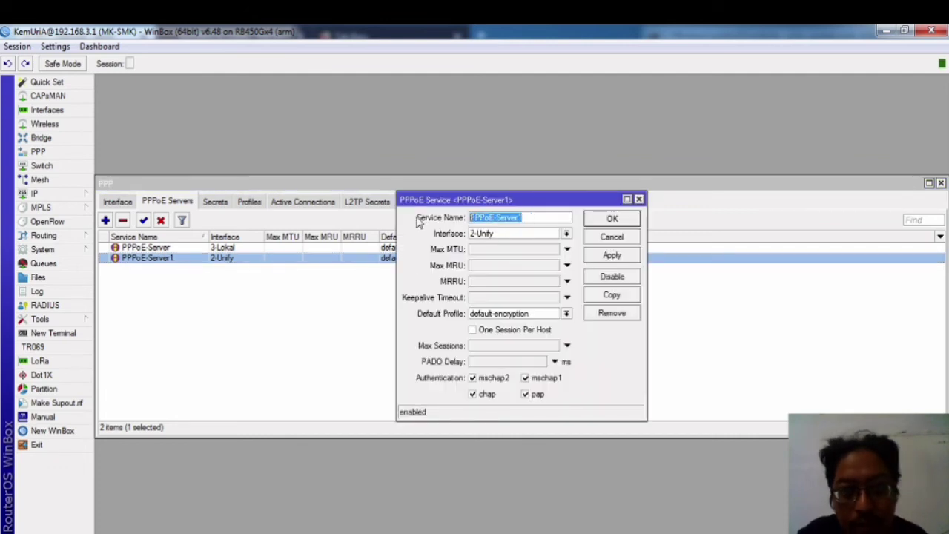
{"action": "left_click", "coordinate": [611, 219]}
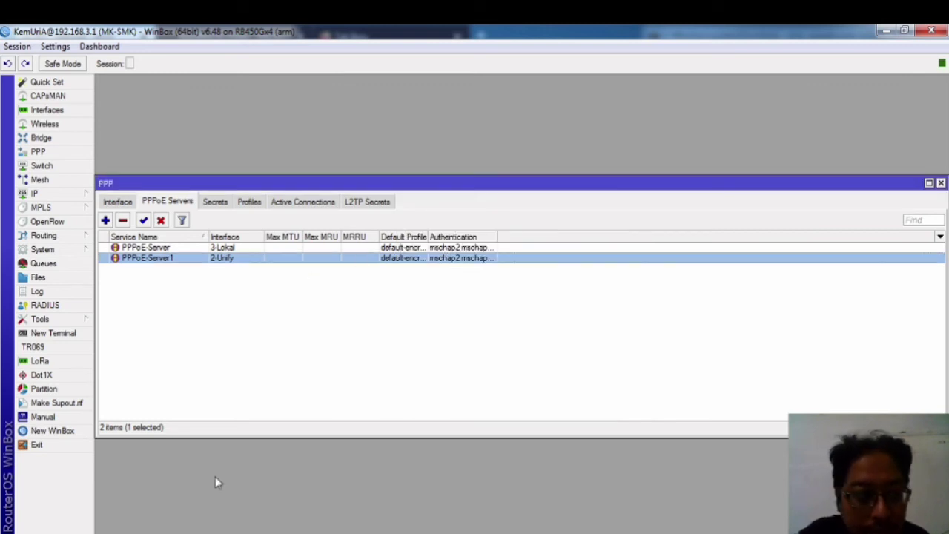
{"action": "key", "text": "alt+Tab"}
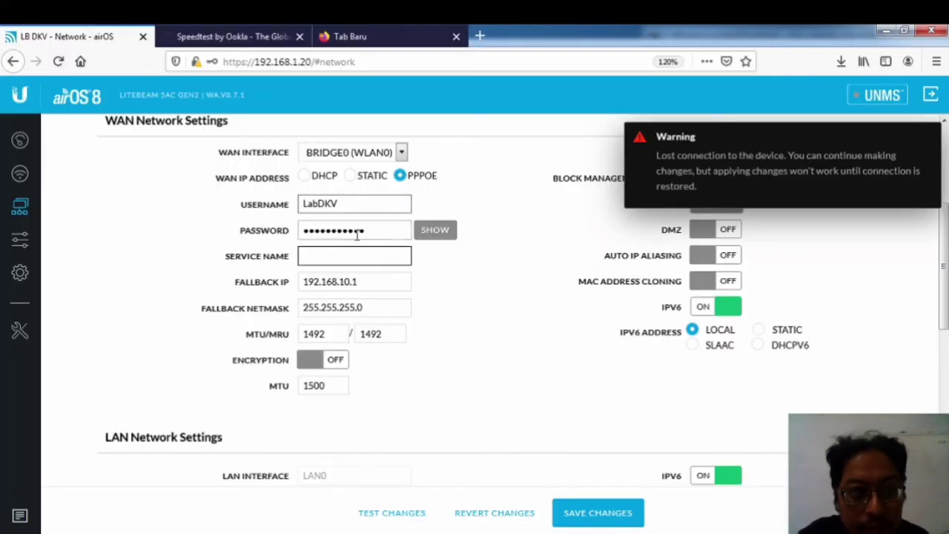
Step: Paste PPPoE-Server1 as the WAN service name and select the old fallback IP for replacement
{"action": "key", "text": "ctrl+v"}
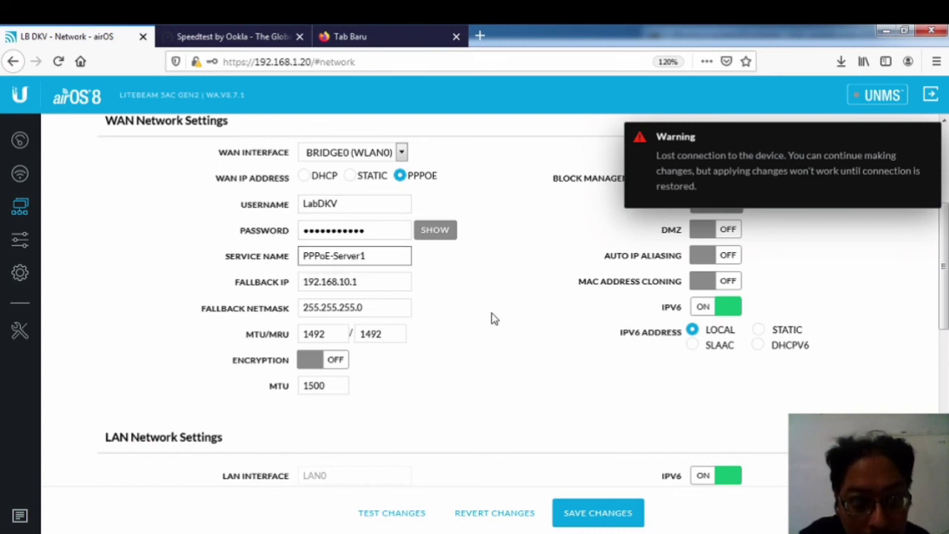
{"action": "left_click", "coordinate": [357, 279]}
{"action": "left_click_drag", "start_coordinate": [361, 280], "coordinate": [257, 276]}
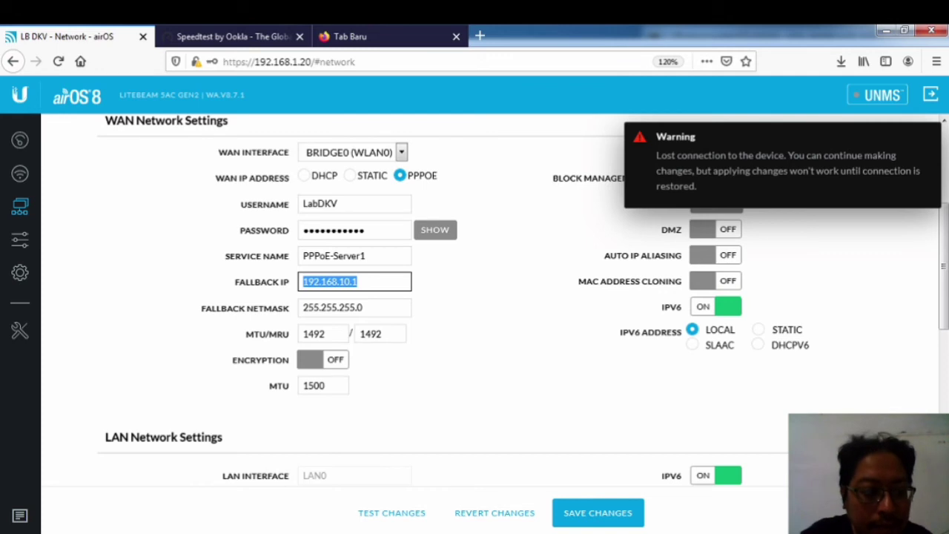
{"action": "key", "text": "alt+Tab"}
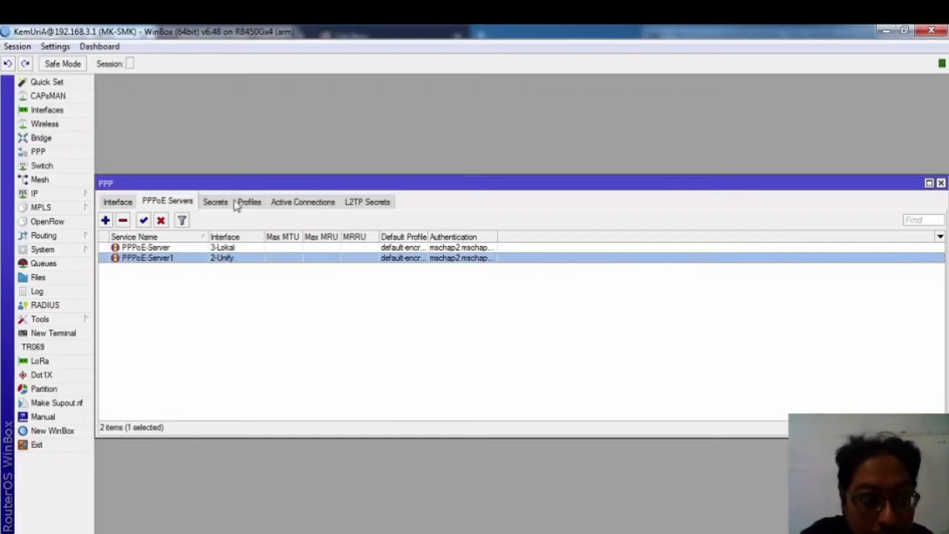
Step: Read the Lab DKV profile's remote address (192.168.2.3) in WinBox and enter it as airOS Fallback IP
{"action": "left_click", "coordinate": [239, 203]}
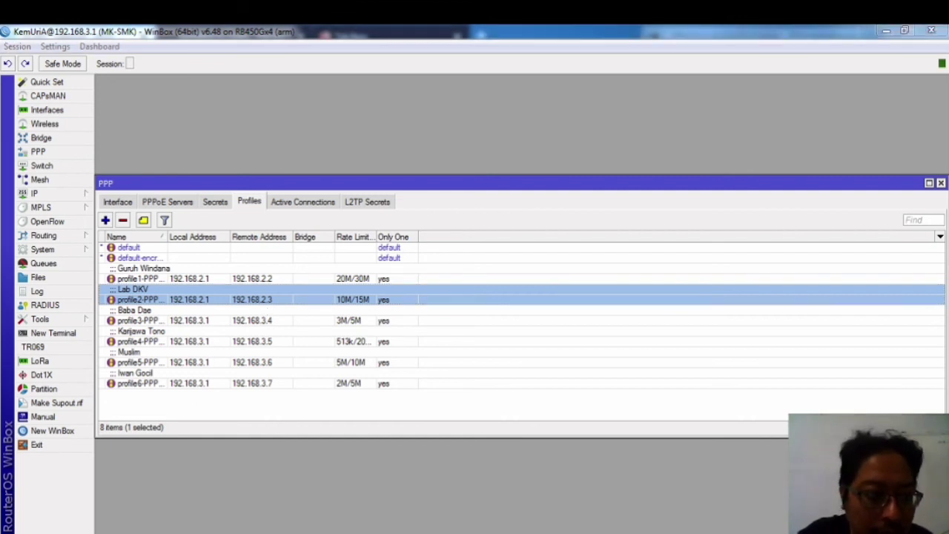
{"action": "key", "text": "alt+Tab"}
{"action": "type", "text": "192"}
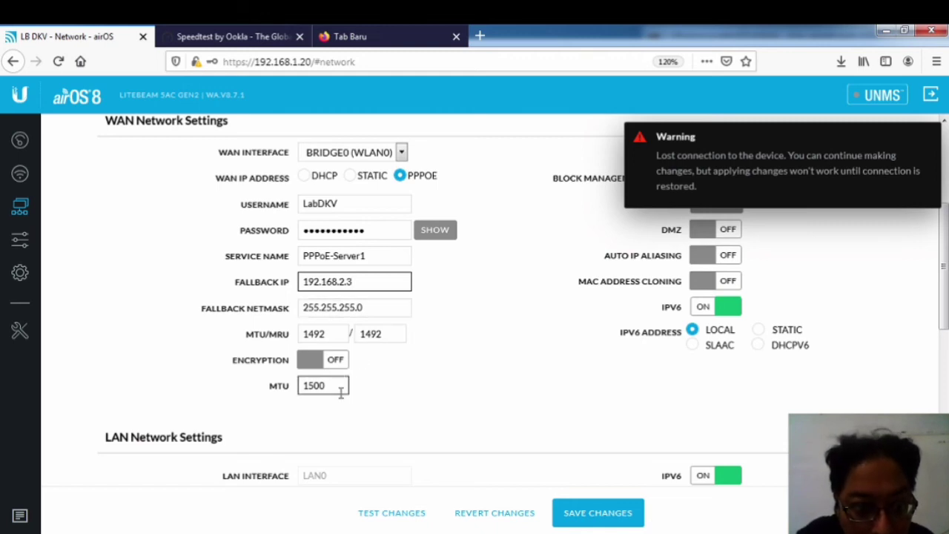
Step: Change the LAN IP address so it ends in 20
{"action": "scroll", "coordinate": [341, 389], "scroll_direction": "down", "scroll_amount": 5}
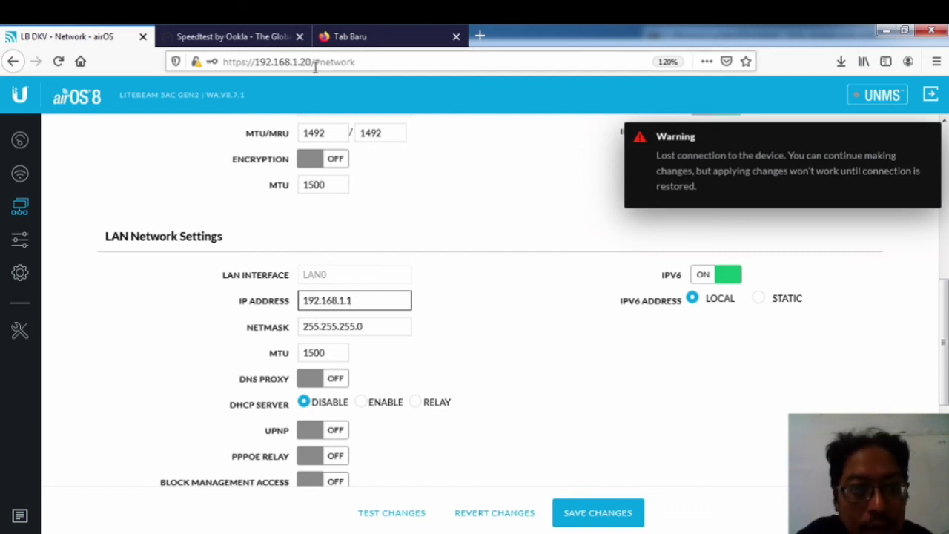
{"action": "left_click", "coordinate": [363, 299]}
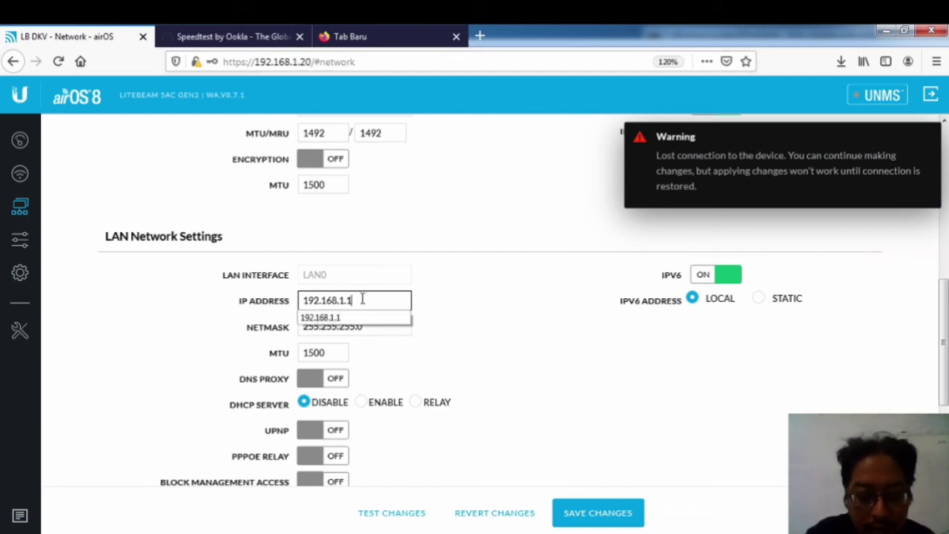
{"action": "key", "text": "BackSpace"}
{"action": "type", "text": "20"}
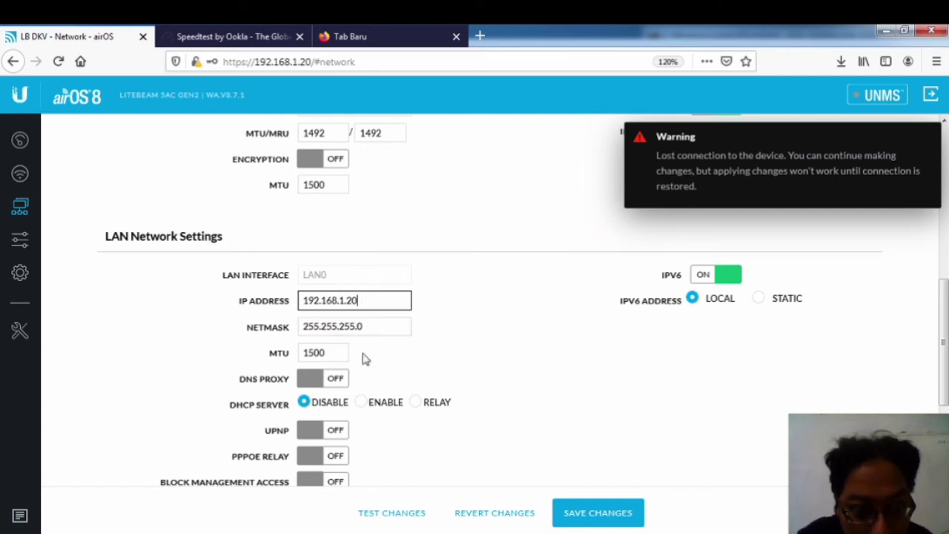
Step: Enable the LAN DHCP server with range 192.168.1.21 to 192.168.1.23
{"action": "left_click", "coordinate": [364, 411]}
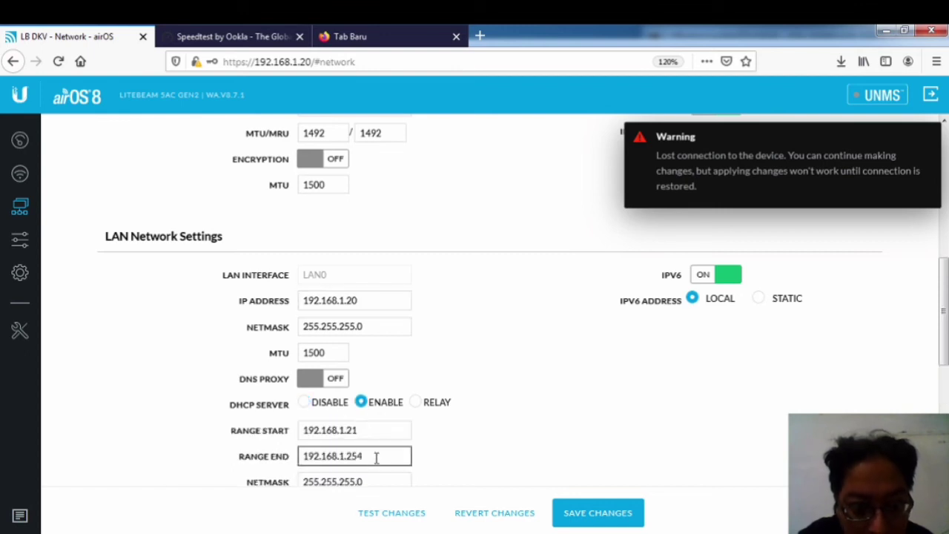
{"action": "left_click", "coordinate": [381, 428]}
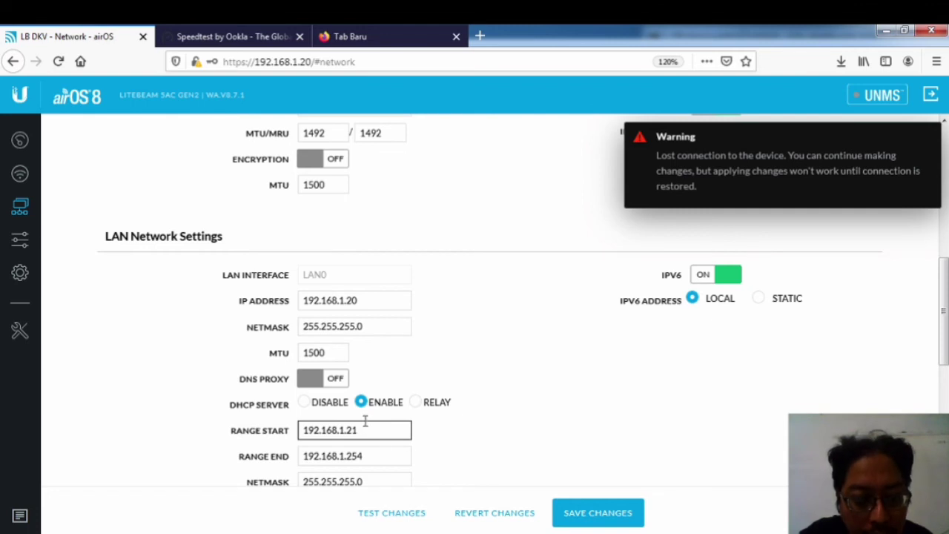
{"action": "left_click", "coordinate": [375, 456]}
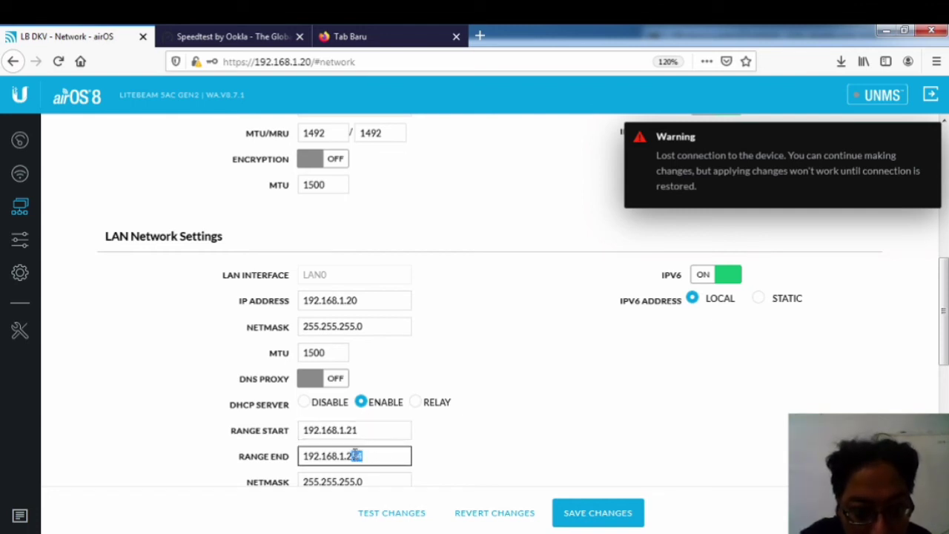
{"action": "type", "text": "23"}
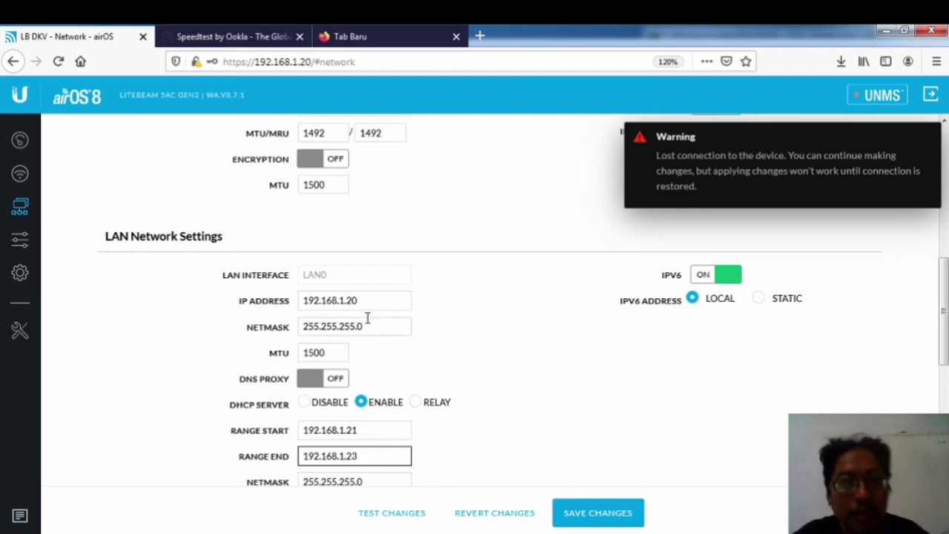
{"action": "scroll", "coordinate": [393, 378], "scroll_direction": "down", "scroll_amount": 3}
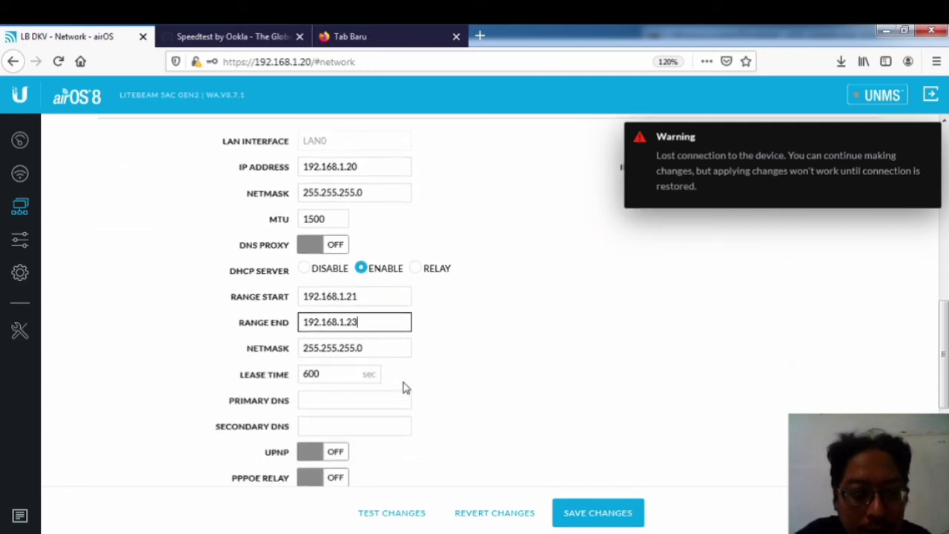
Step: Set primary DNS to 8.8.8.8 and secondary DNS to 8.8.4.4
{"action": "left_click", "coordinate": [335, 399]}
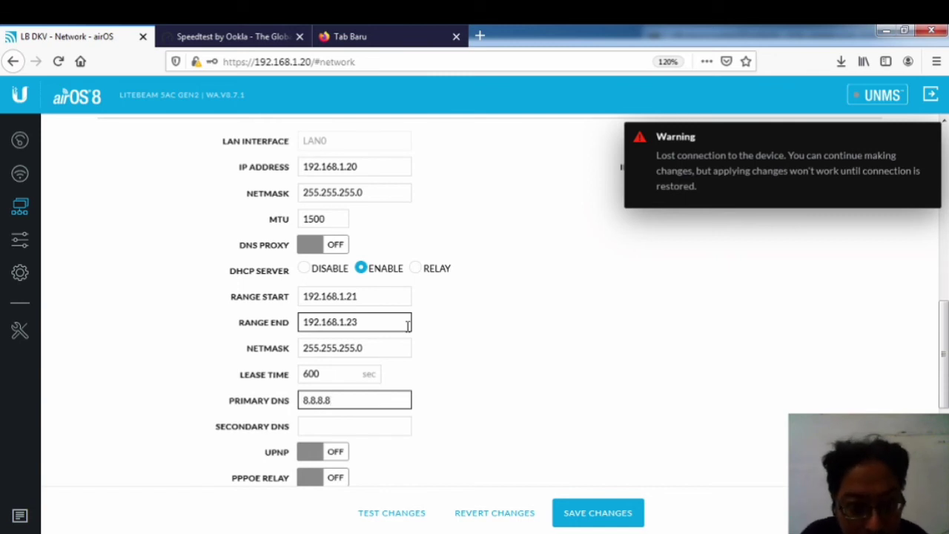
{"action": "key", "text": "Tab"}
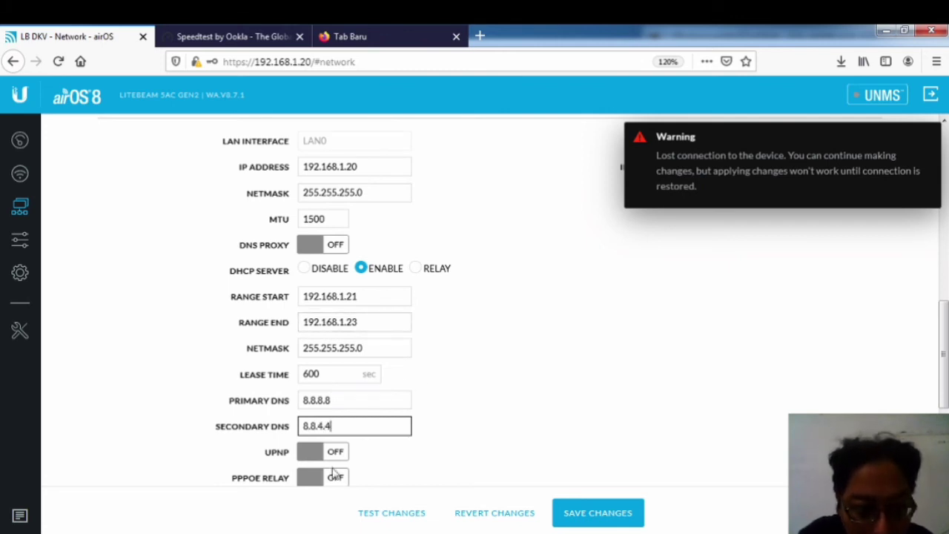
{"action": "scroll", "coordinate": [333, 473], "scroll_direction": "down", "scroll_amount": 3}
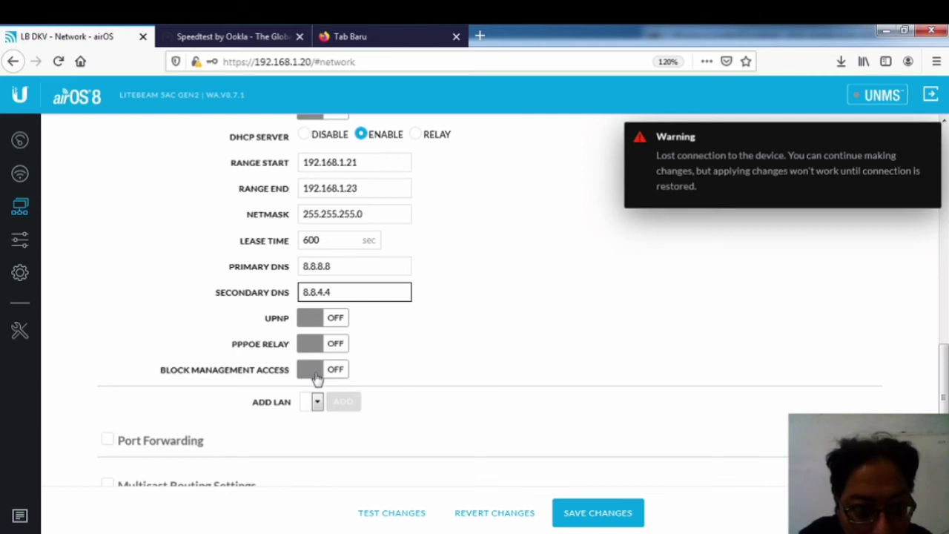
{"action": "scroll", "coordinate": [349, 421], "scroll_direction": "down", "scroll_amount": 1}
{"action": "scroll", "coordinate": [317, 398], "scroll_direction": "up", "scroll_amount": 1}
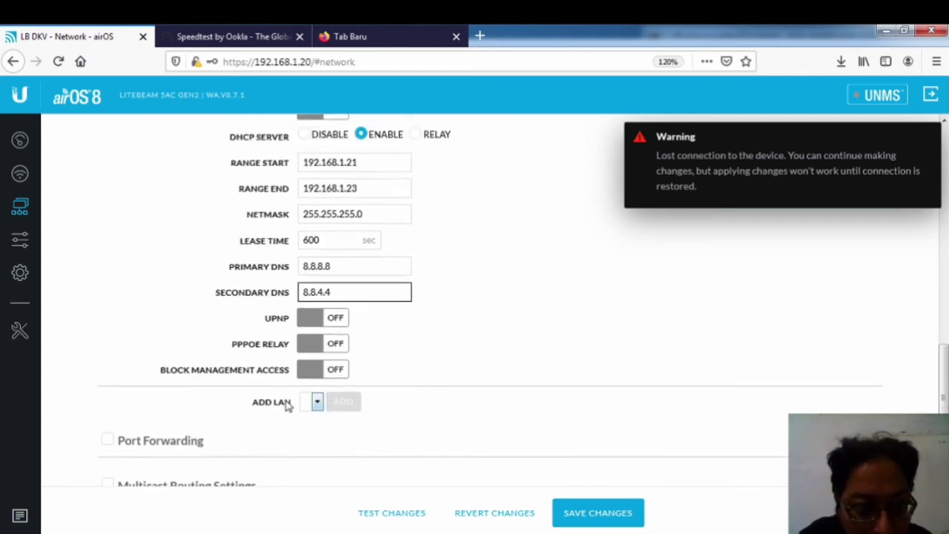
{"action": "scroll", "coordinate": [291, 406], "scroll_direction": "down", "scroll_amount": 1}
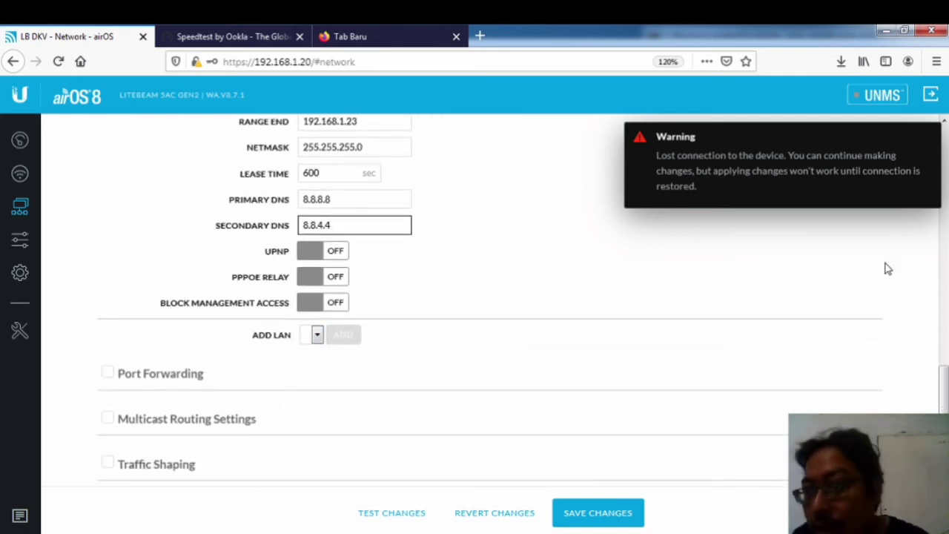
{"action": "scroll", "coordinate": [670, 407], "scroll_direction": "up", "scroll_amount": 10}
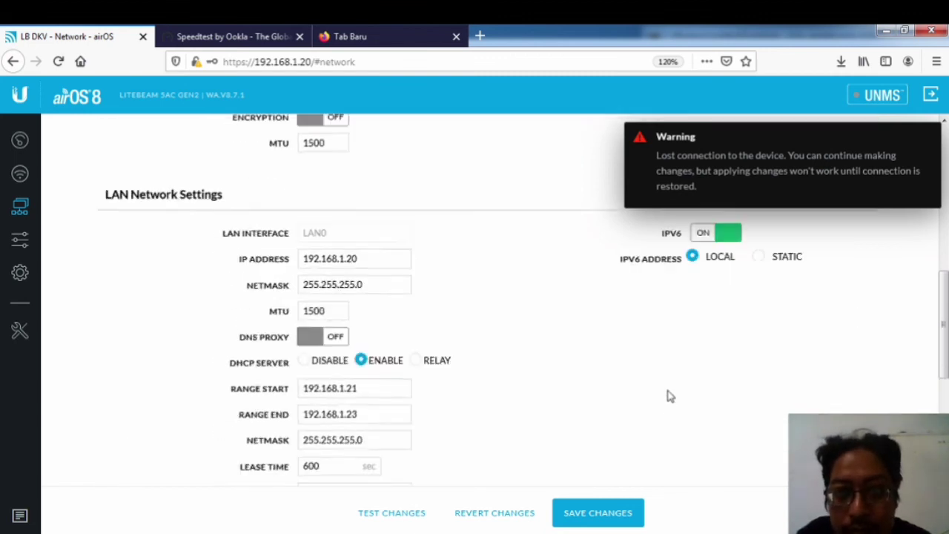
{"action": "scroll", "coordinate": [680, 375], "scroll_direction": "down", "scroll_amount": 1}
{"action": "scroll", "coordinate": [681, 376], "scroll_direction": "down", "scroll_amount": 2}
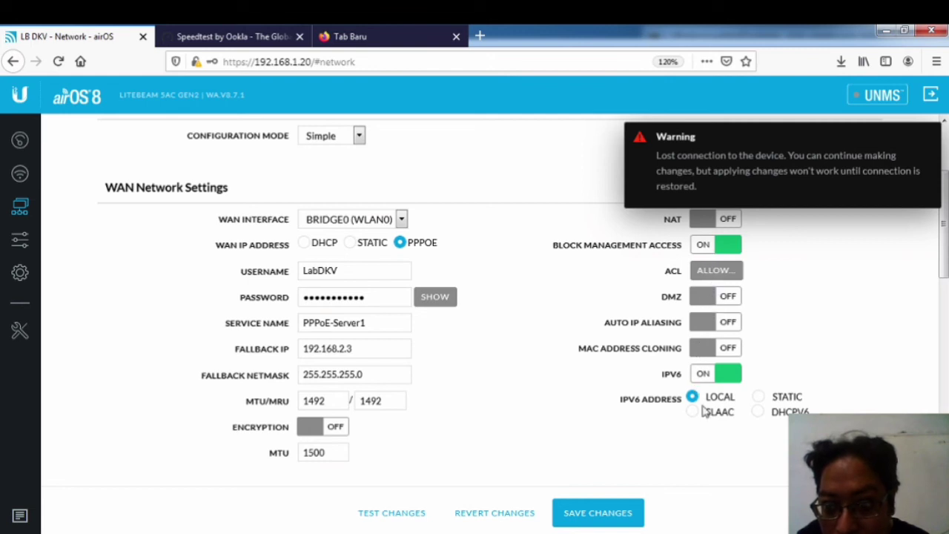
Step: Turn IPv6 off on both the WAN and LAN sides
{"action": "left_click", "coordinate": [697, 375]}
{"action": "scroll", "coordinate": [684, 436], "scroll_direction": "down", "scroll_amount": 3}
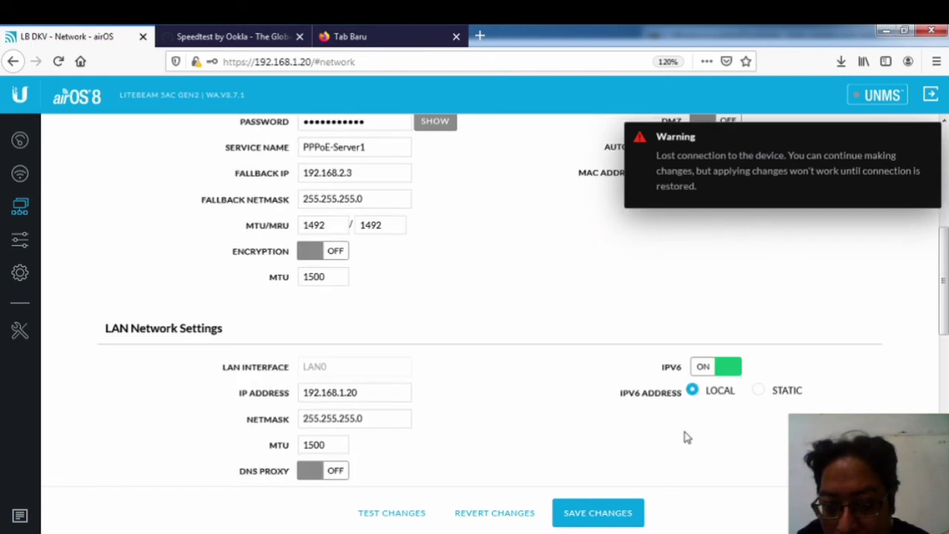
{"action": "left_click", "coordinate": [705, 341]}
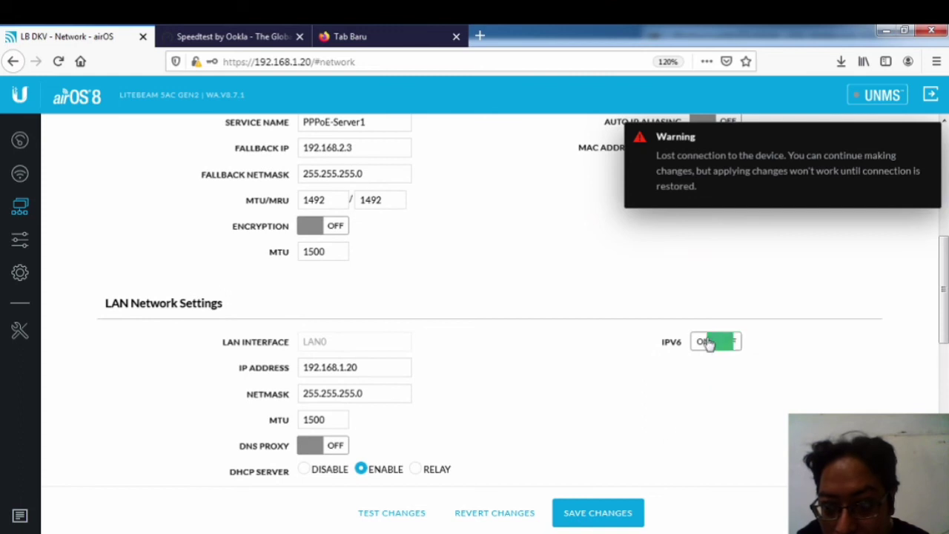
{"action": "scroll", "coordinate": [640, 460], "scroll_direction": "down", "scroll_amount": 3}
Step: Save the network settings, confirm, and dismiss the cannot-save warning
{"action": "left_click", "coordinate": [597, 509]}
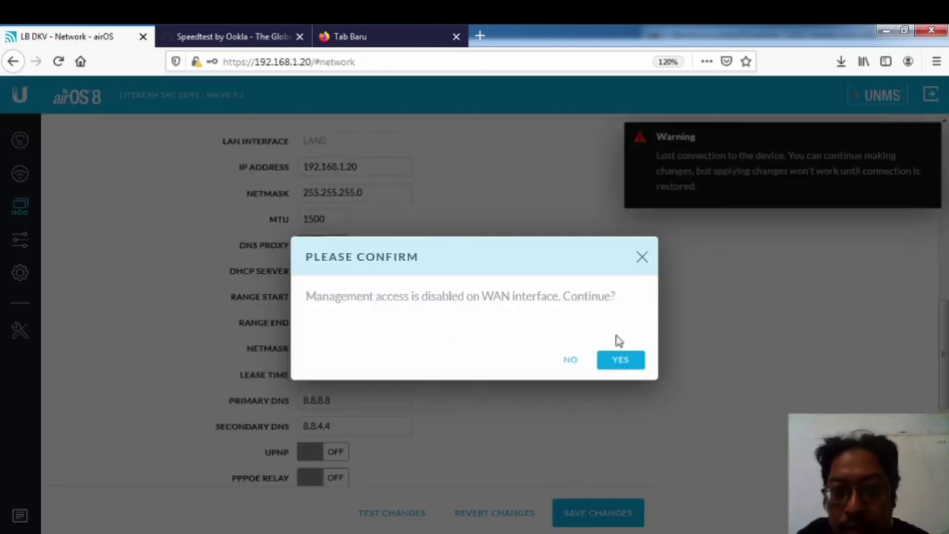
{"action": "left_click", "coordinate": [621, 361]}
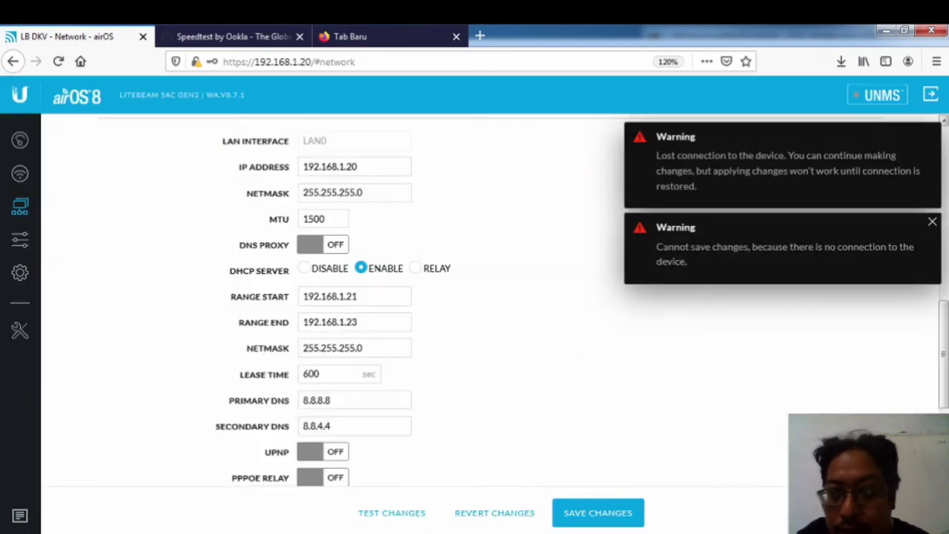
{"action": "left_click", "coordinate": [931, 220]}
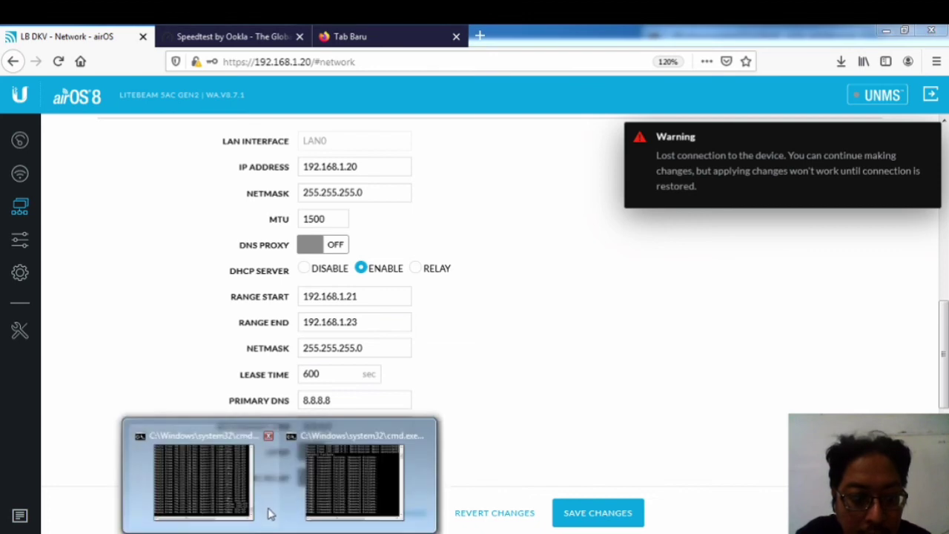
Step: Stop the ping to 192.168.9.1 and start a continuous ping to 192.168.1.20
{"action": "left_click", "coordinate": [229, 479]}
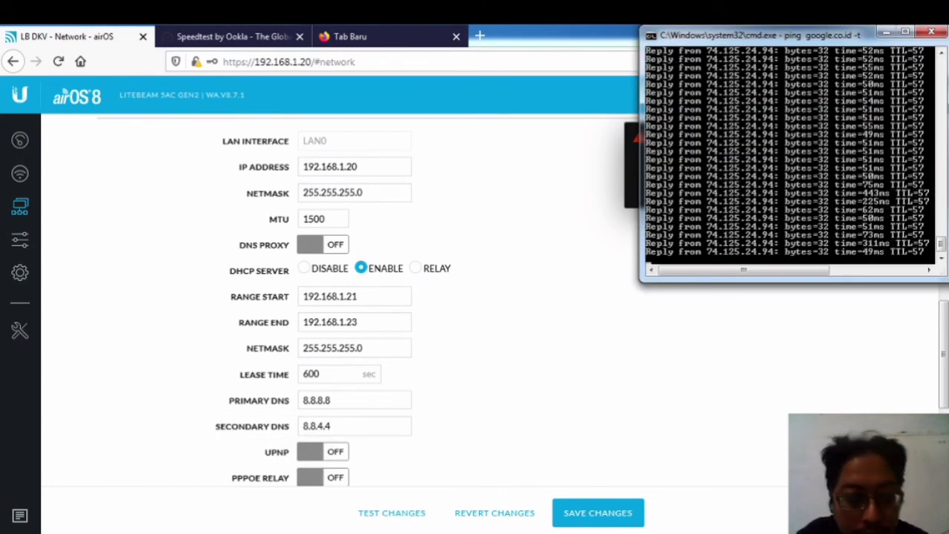
{"action": "left_click", "coordinate": [358, 467]}
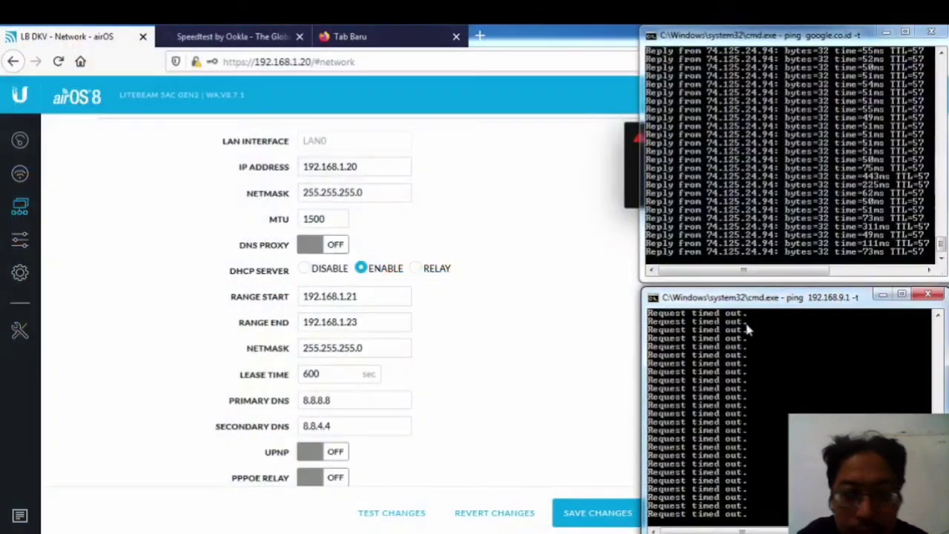
{"action": "key", "text": "ctrl+c"}
{"action": "type", "text": "ping 1"}
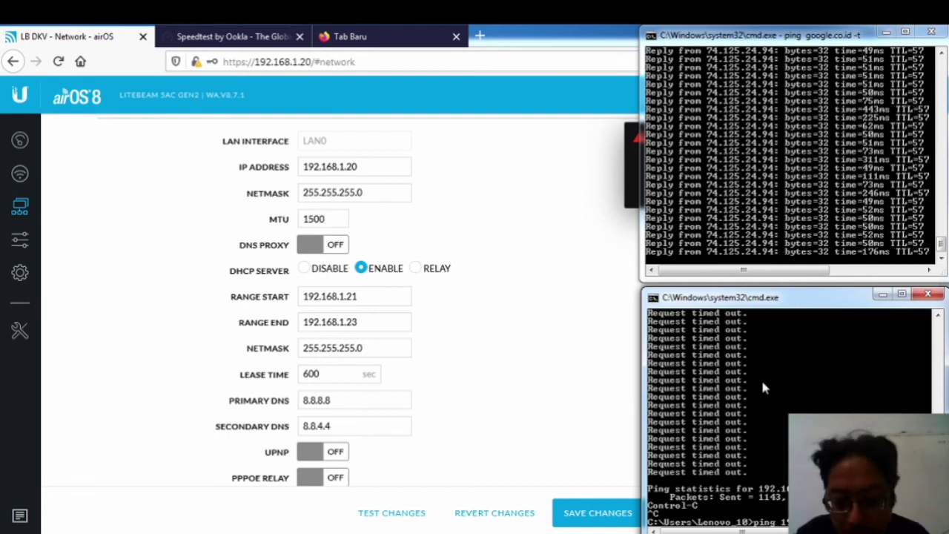
{"action": "key", "text": "Return"}
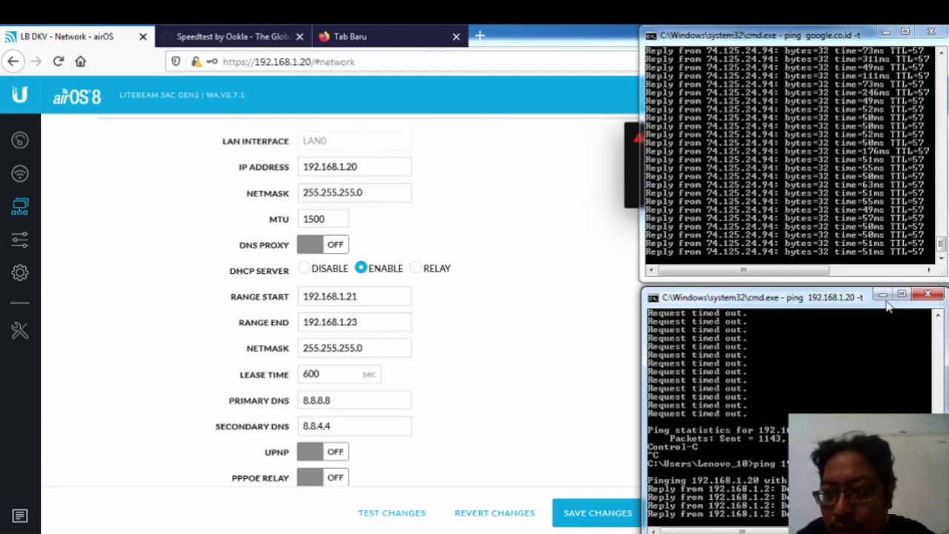
Step: Minimize the 192.168.1.20 ping window and return to the Speedtest page
{"action": "left_click", "coordinate": [813, 216]}
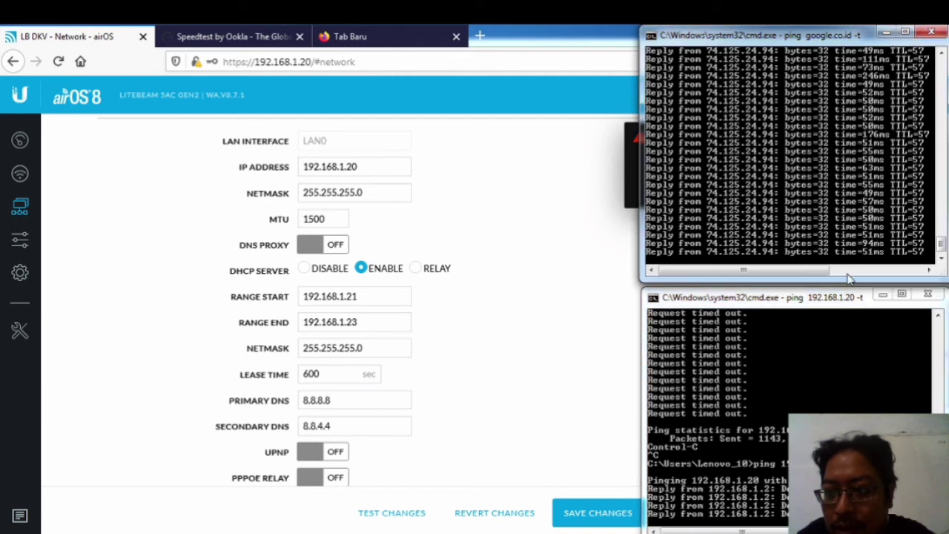
{"action": "left_click", "coordinate": [881, 295]}
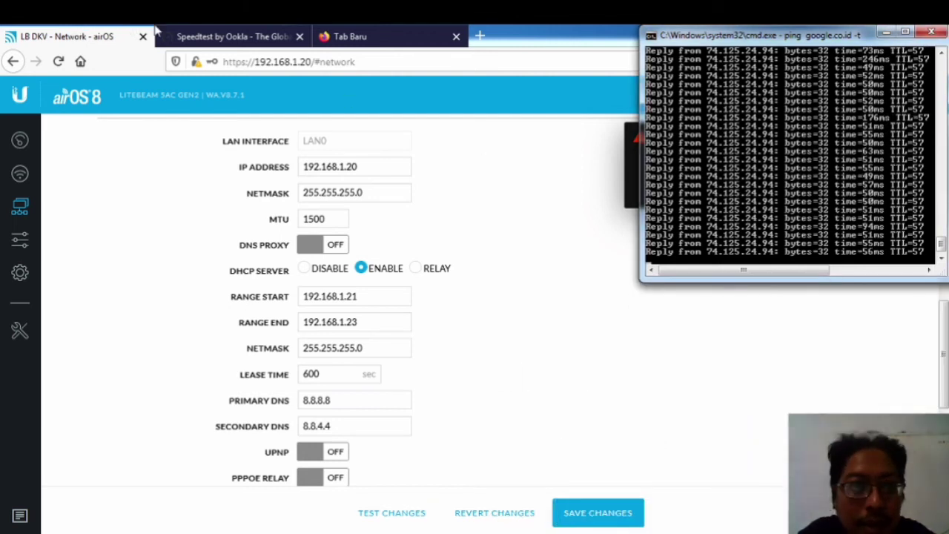
{"action": "left_click", "coordinate": [230, 37]}
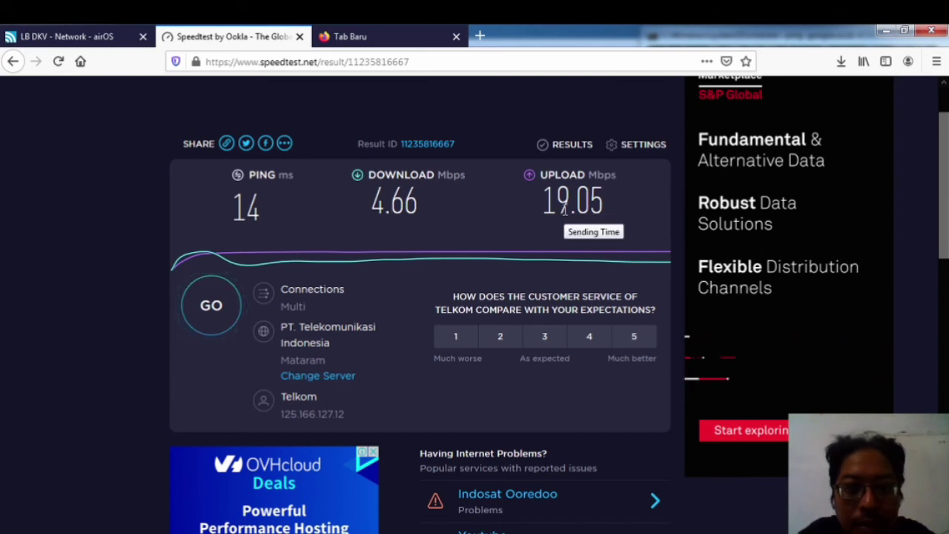
Step: Start a new Speedtest run, checking the Lab DKV profile's rate limit in WinBox meanwhile
{"action": "left_click", "coordinate": [211, 305]}
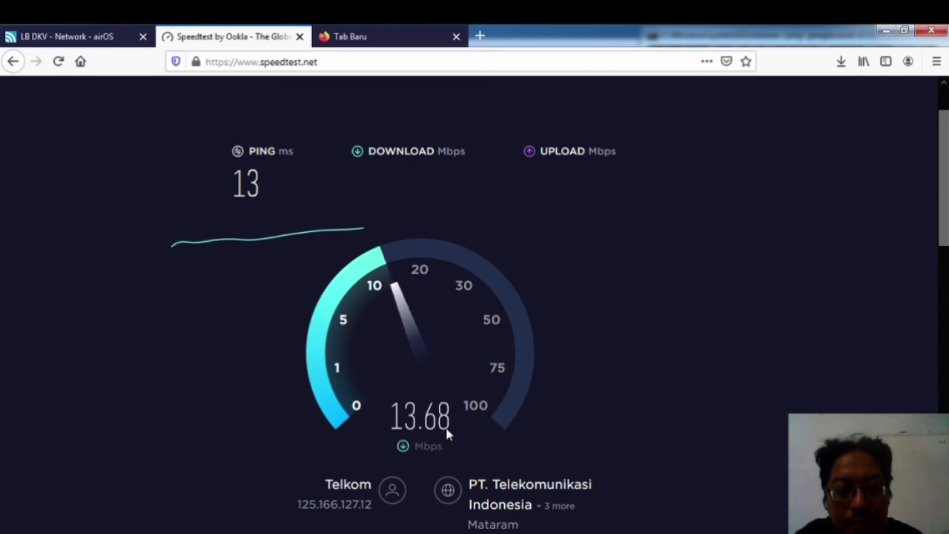
{"action": "mouse_move", "coordinate": [183, 533]}
{"action": "left_click", "coordinate": [183, 482]}
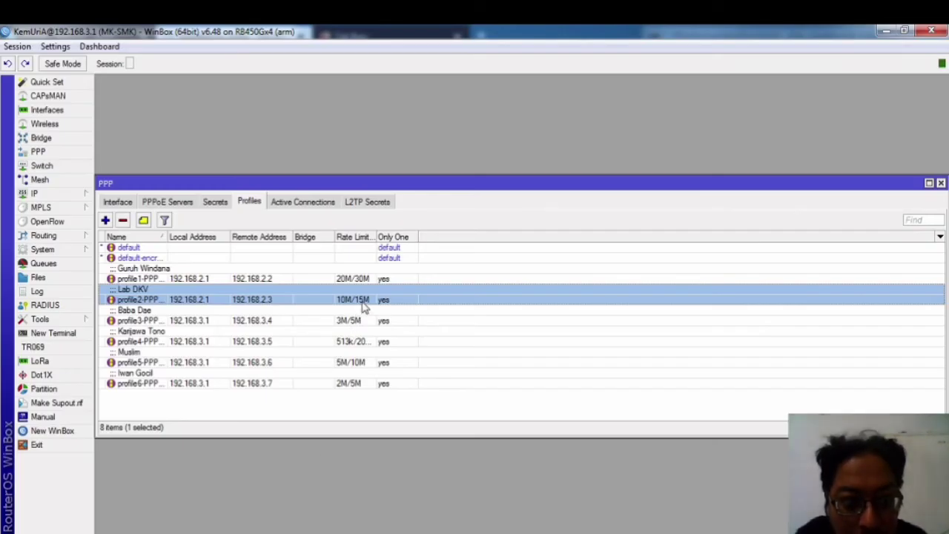
{"action": "key", "text": "alt+Tab"}
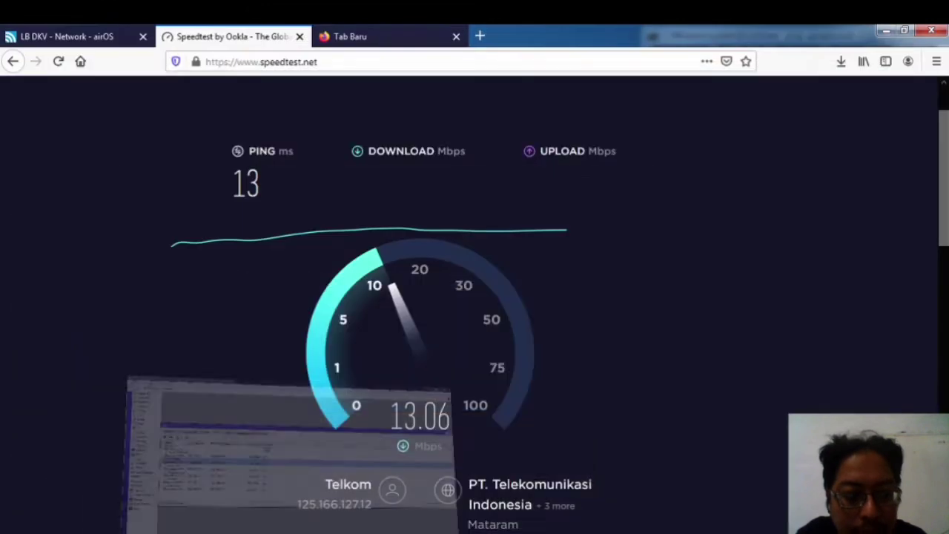
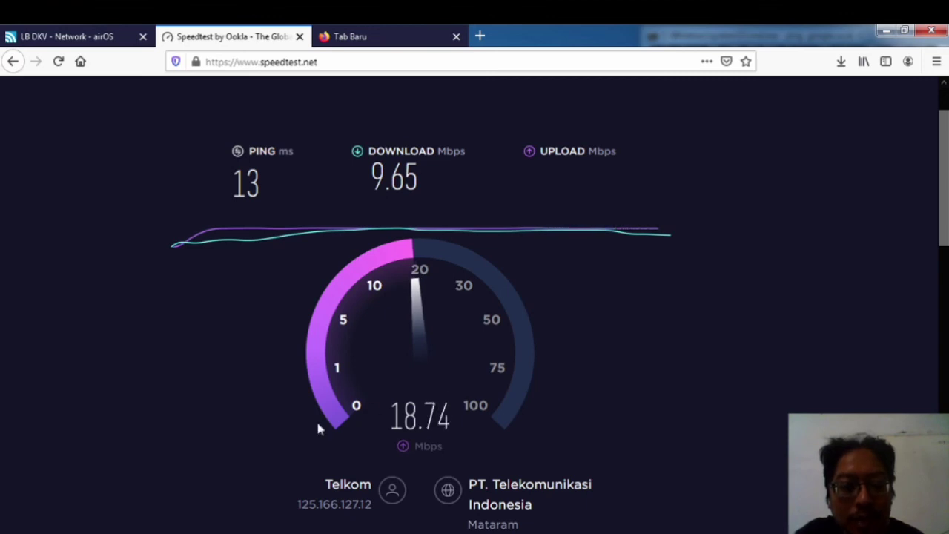
Step: After the 13 ms / 9.65 Mbps speed test, return to the 'LB DKV - Network - airOS' tab
{"action": "left_click", "coordinate": [77, 36]}
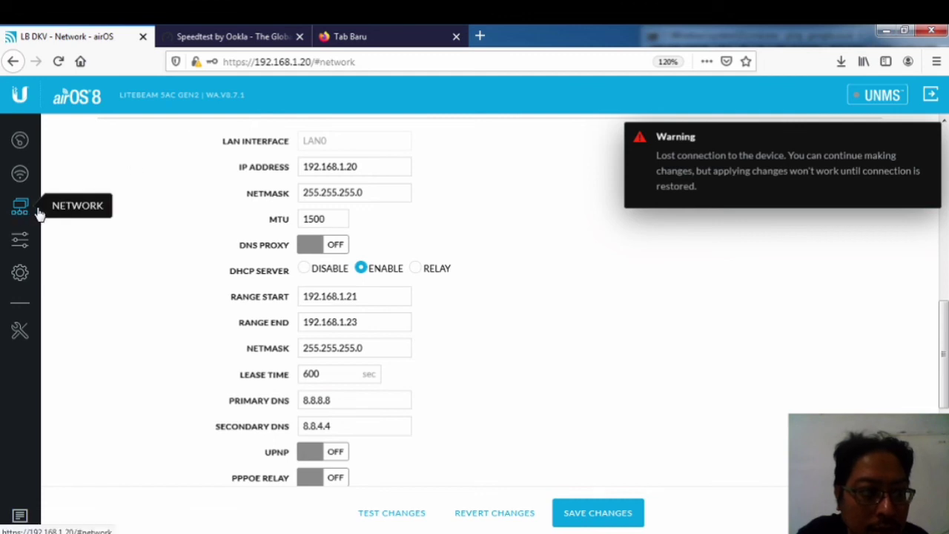
Step: Set the LiteBeam's Network Mode to Bridge
{"action": "left_click", "coordinate": [338, 190]}
{"action": "scroll", "coordinate": [338, 190], "scroll_direction": "up", "scroll_amount": 10}
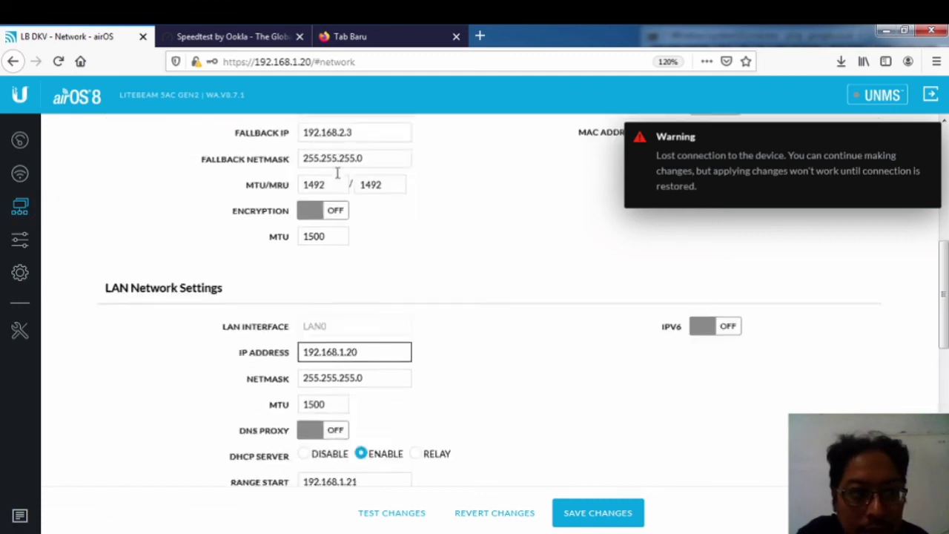
{"action": "left_click", "coordinate": [338, 188]}
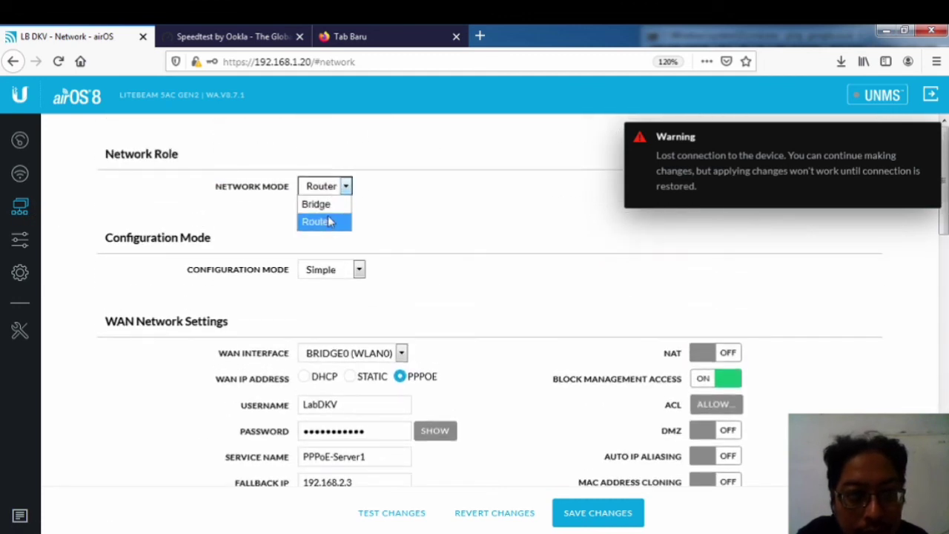
{"action": "left_click", "coordinate": [319, 203]}
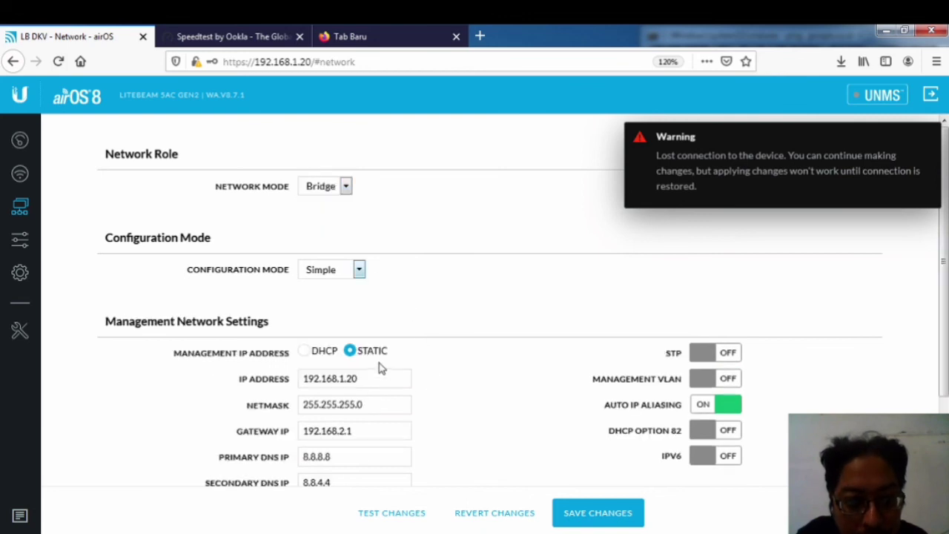
Step: Review the static management IP 192.168.1.20 and its netmask
{"action": "scroll", "coordinate": [379, 363], "scroll_direction": "down", "scroll_amount": 3}
{"action": "left_click", "coordinate": [360, 282]}
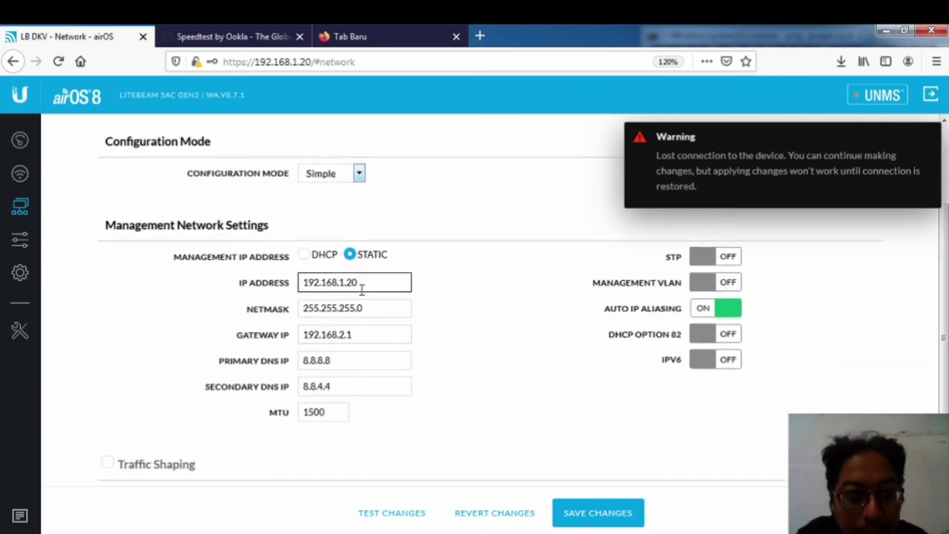
{"action": "key", "text": "ctrl+l"}
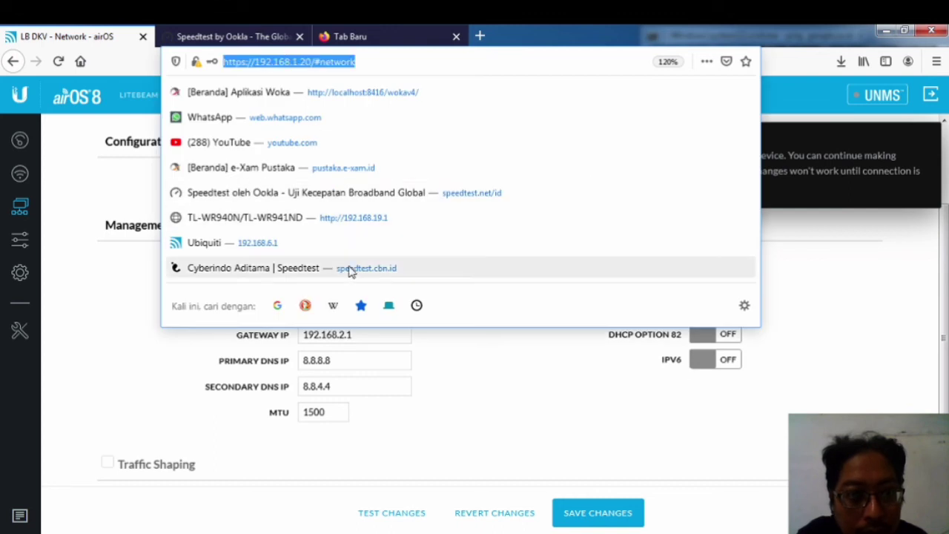
{"action": "left_click", "coordinate": [111, 340]}
{"action": "left_click", "coordinate": [359, 311]}
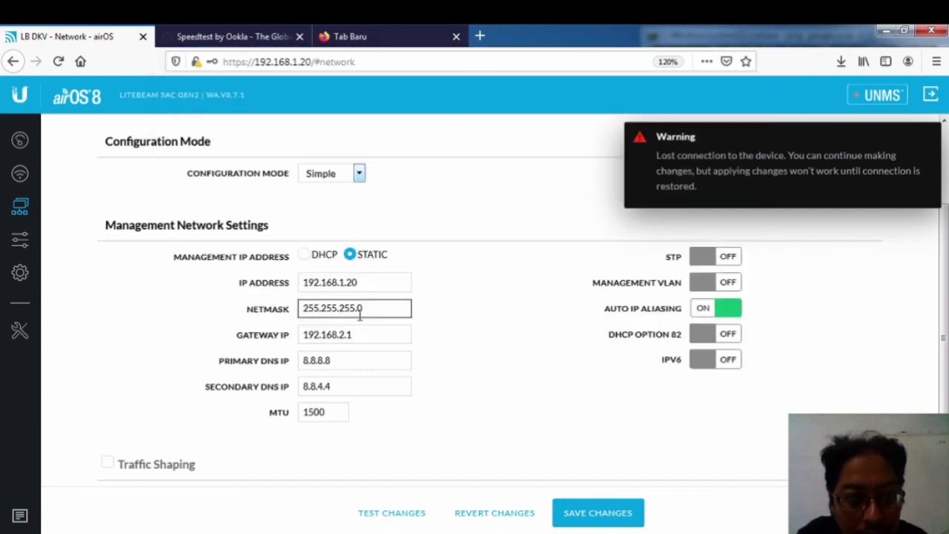
{"action": "left_click", "coordinate": [359, 333]}
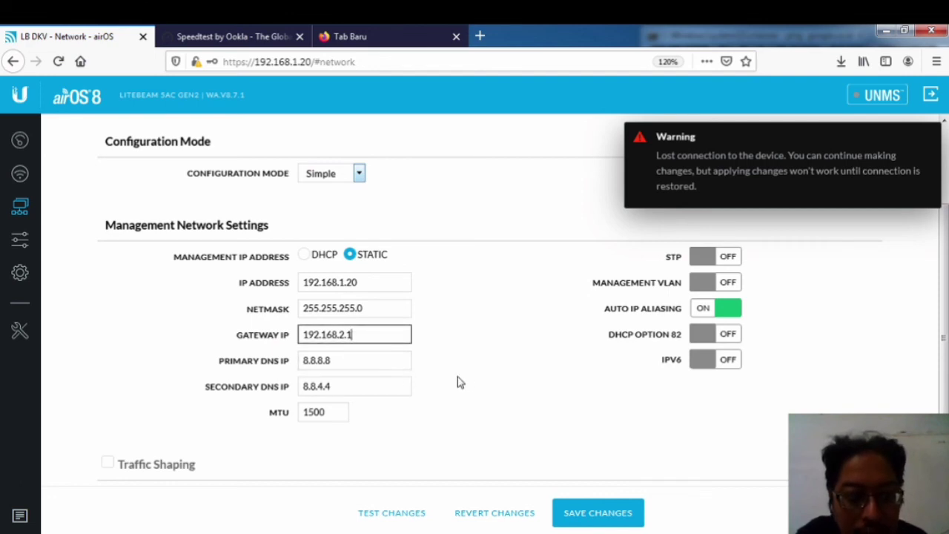
Step: Check gateway 192.168.2.1 and DNS 8.8.8.8, save, and dismiss the cannot-save warning
{"action": "left_click", "coordinate": [456, 346]}
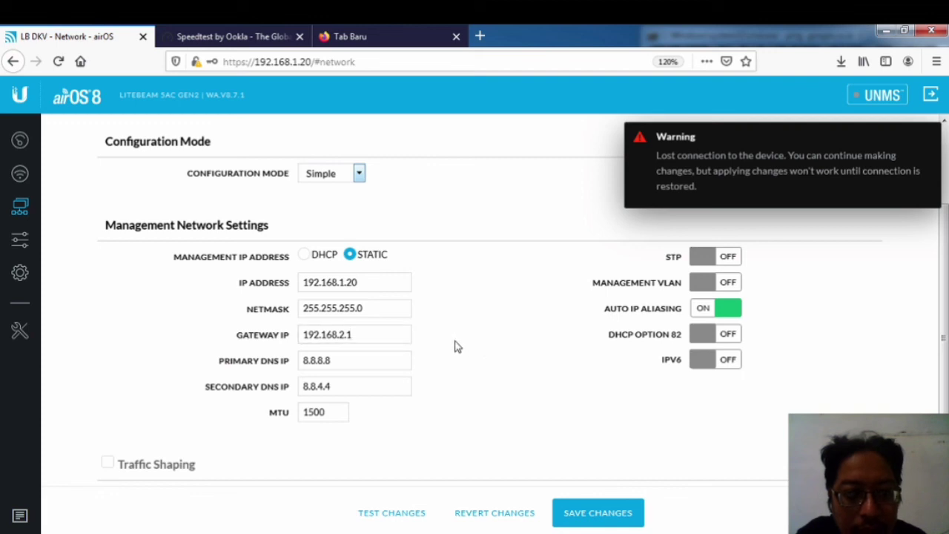
{"action": "left_click", "coordinate": [384, 335]}
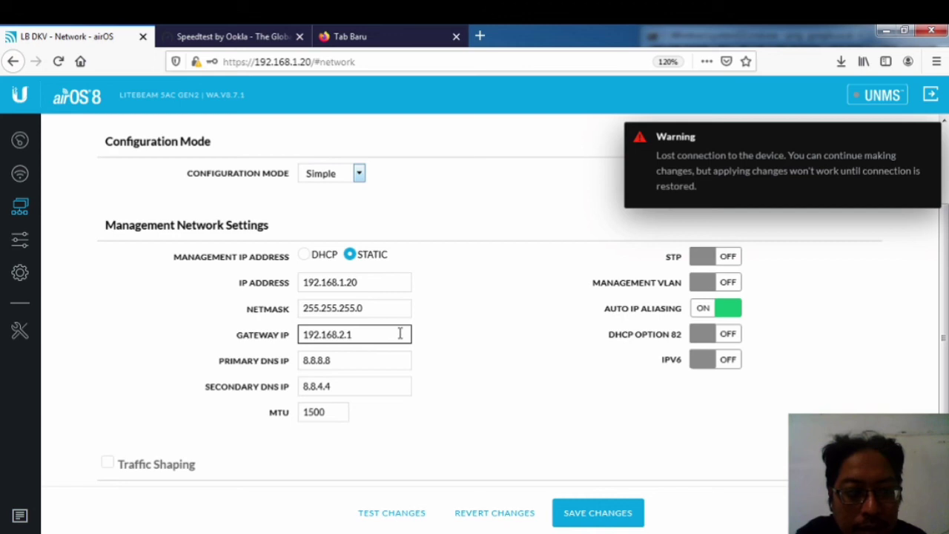
{"action": "left_click", "coordinate": [432, 343]}
{"action": "left_click", "coordinate": [343, 357]}
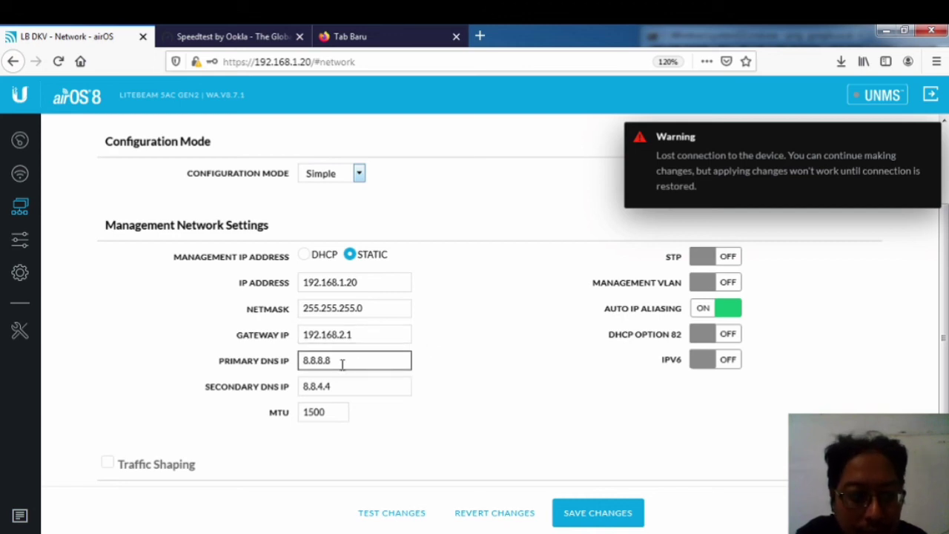
{"action": "left_click", "coordinate": [441, 370]}
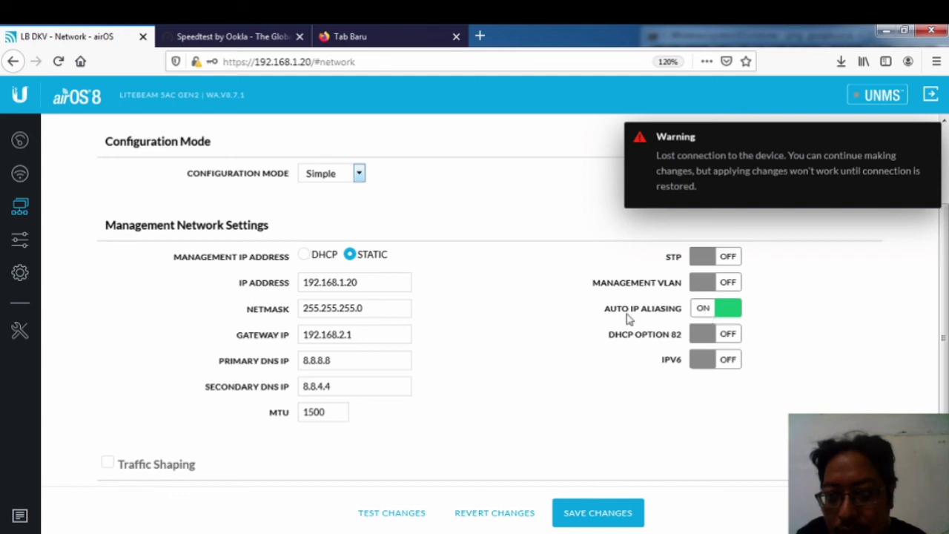
{"action": "left_click", "coordinate": [609, 519]}
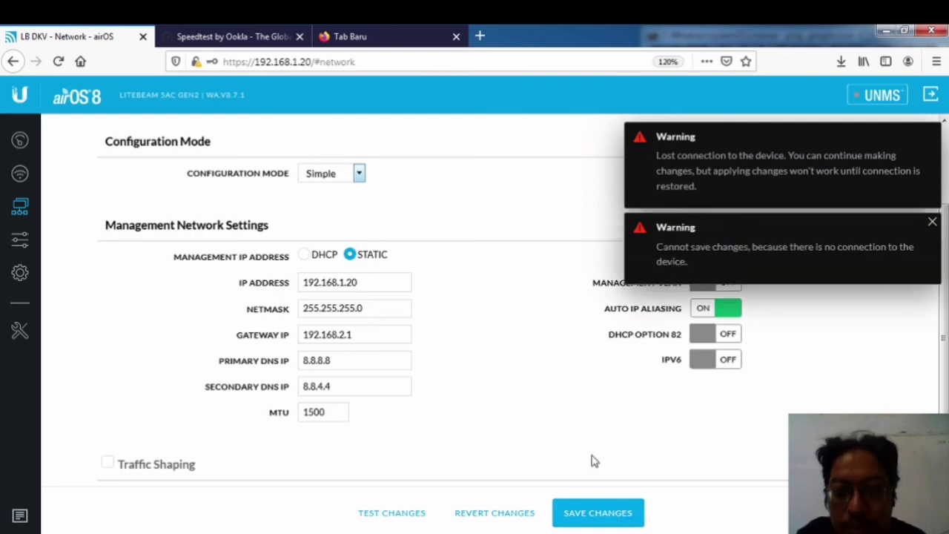
{"action": "left_click", "coordinate": [934, 223]}
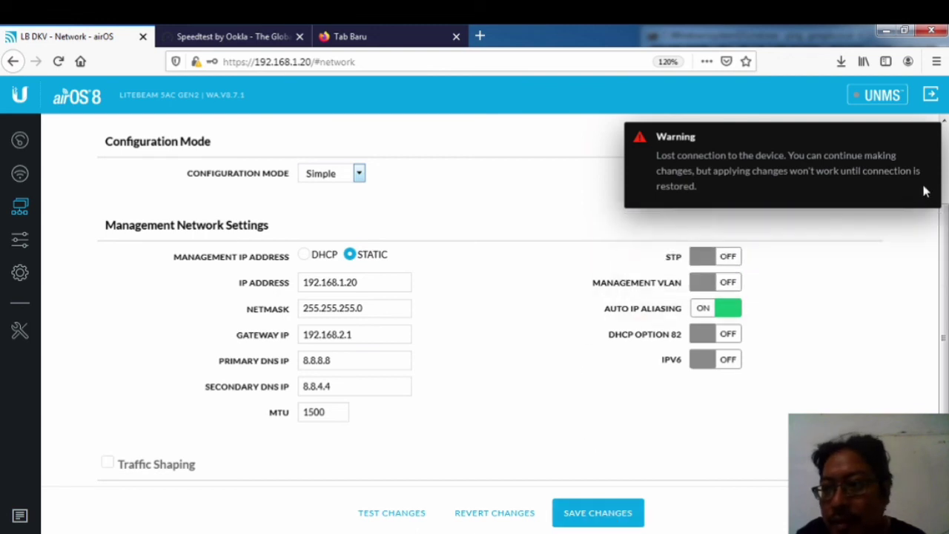
Step: Check the running pings: google.co.id replies, 192.168.1.20 is unreachable
{"action": "mouse_move", "coordinate": [245, 528]}
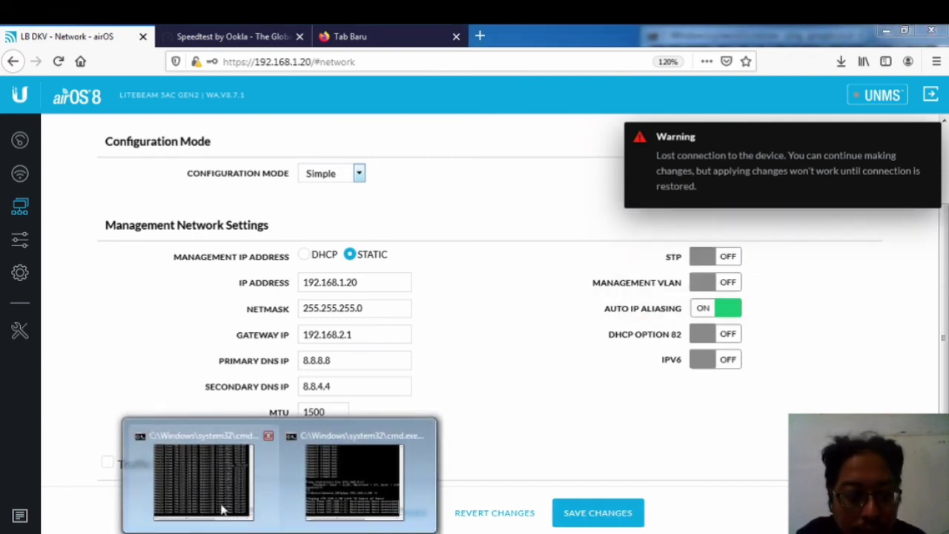
{"action": "left_click", "coordinate": [230, 512]}
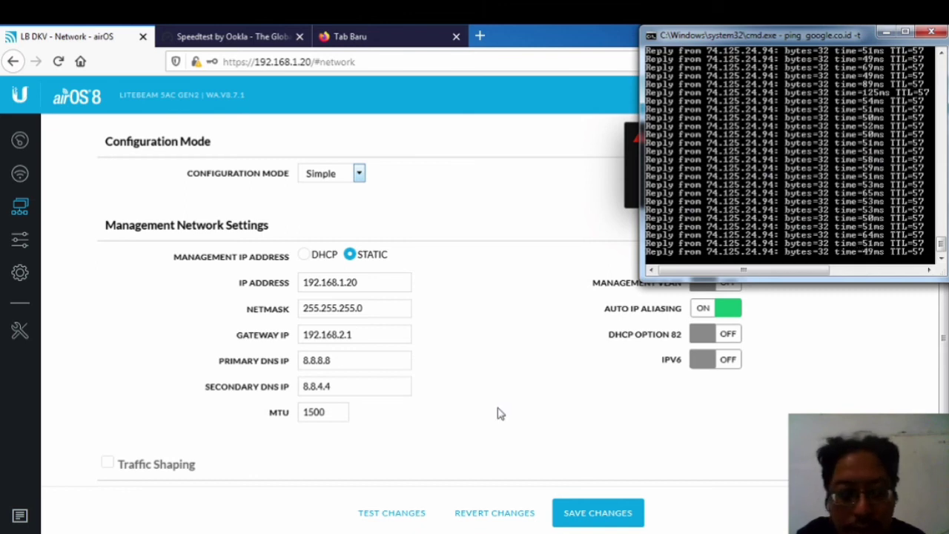
{"action": "mouse_move", "coordinate": [245, 528]}
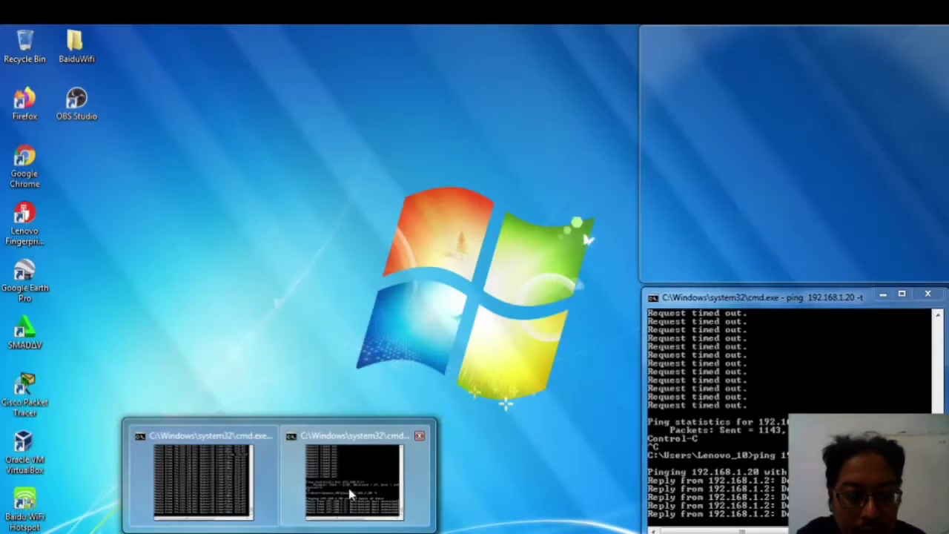
{"action": "left_click", "coordinate": [348, 497]}
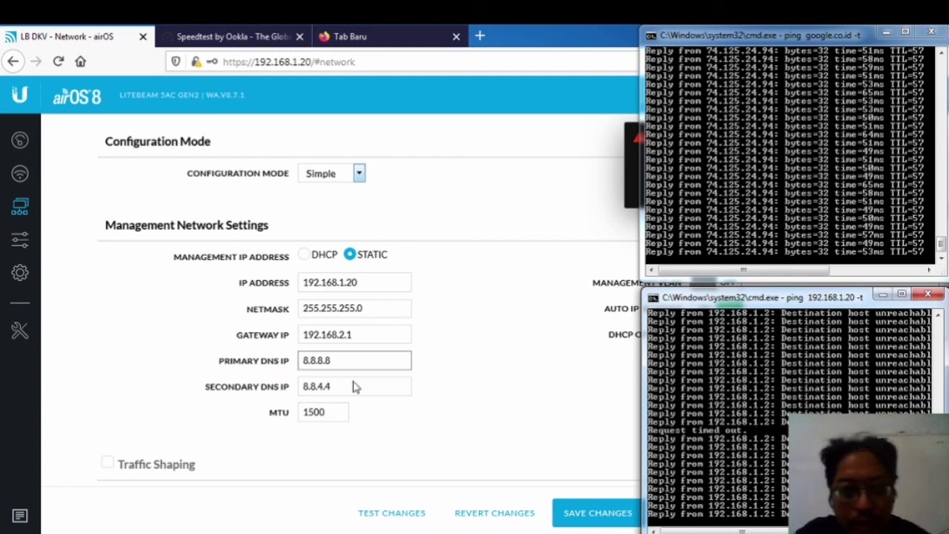
Step: View the Local Area Connection status in Network and Sharing Center, then return to Firefox
{"action": "mouse_move", "coordinate": [312, 532]}
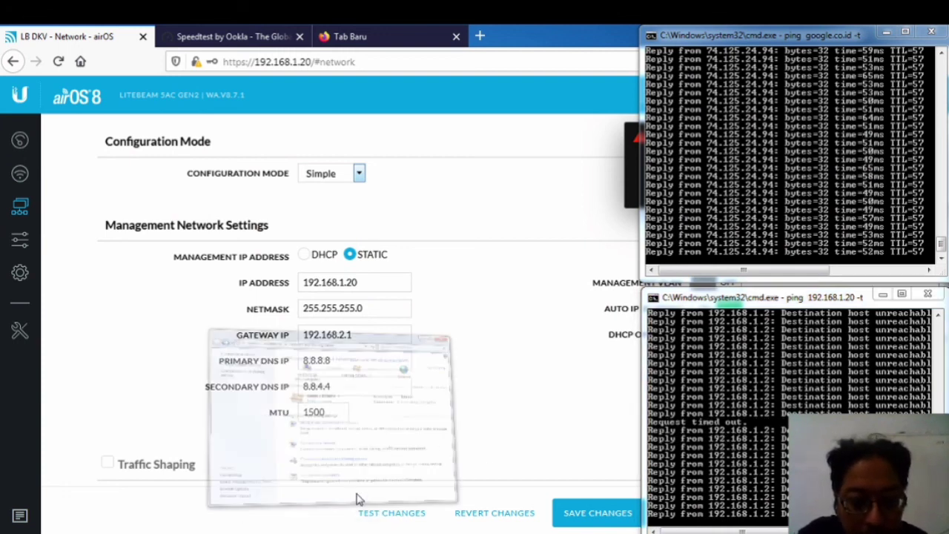
{"action": "left_click", "coordinate": [356, 500]}
{"action": "left_click", "coordinate": [545, 217]}
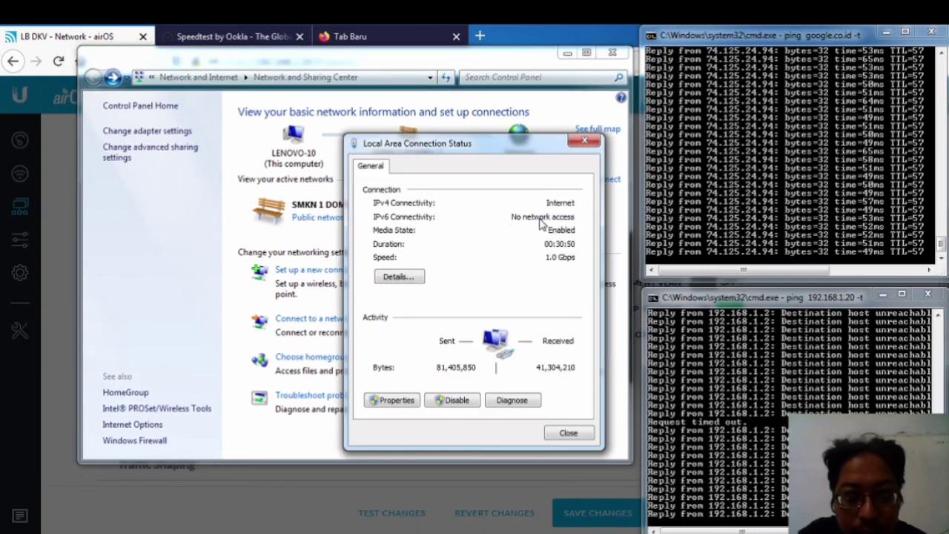
{"action": "left_click", "coordinate": [56, 229]}
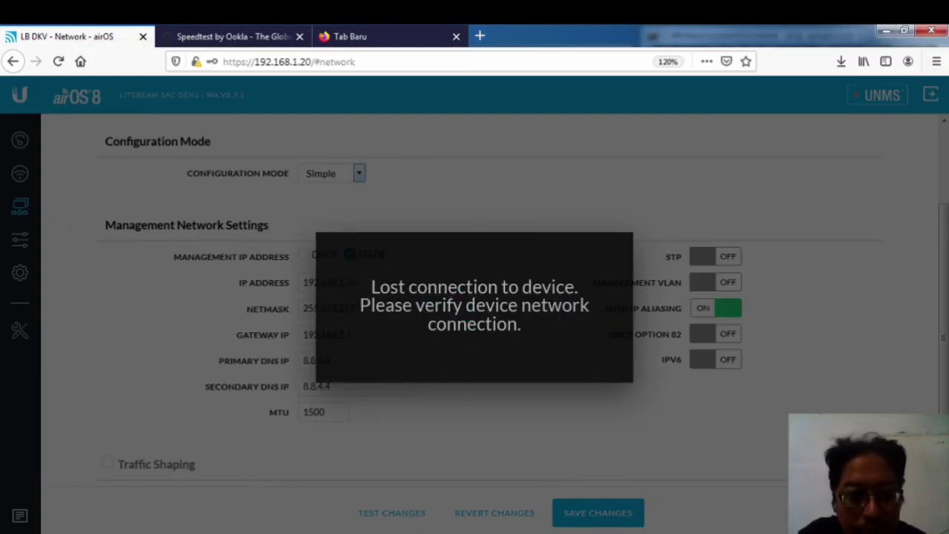
Step: Recheck the google.co.id and 192.168.1.20 ping windows, then show the Speedtest result tab
{"action": "mouse_move", "coordinate": [279, 532]}
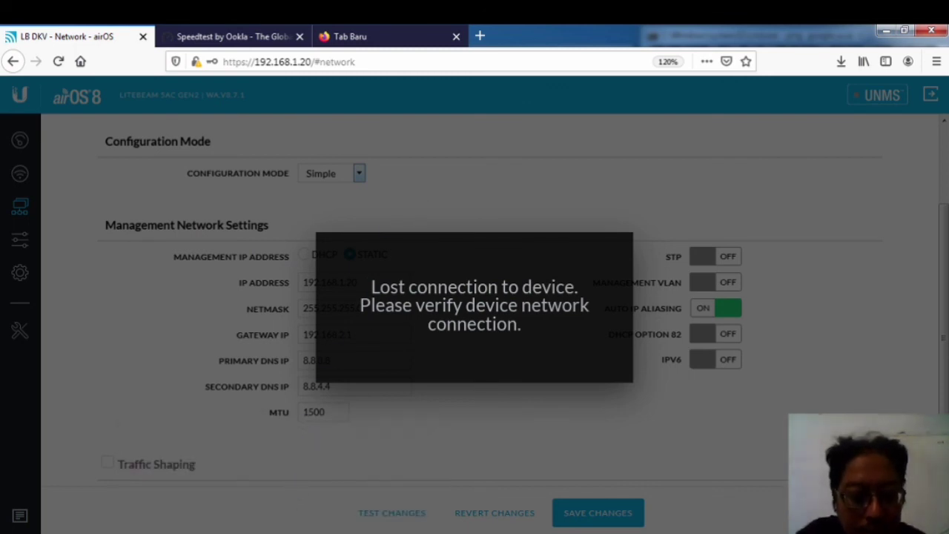
{"action": "left_click", "coordinate": [226, 489]}
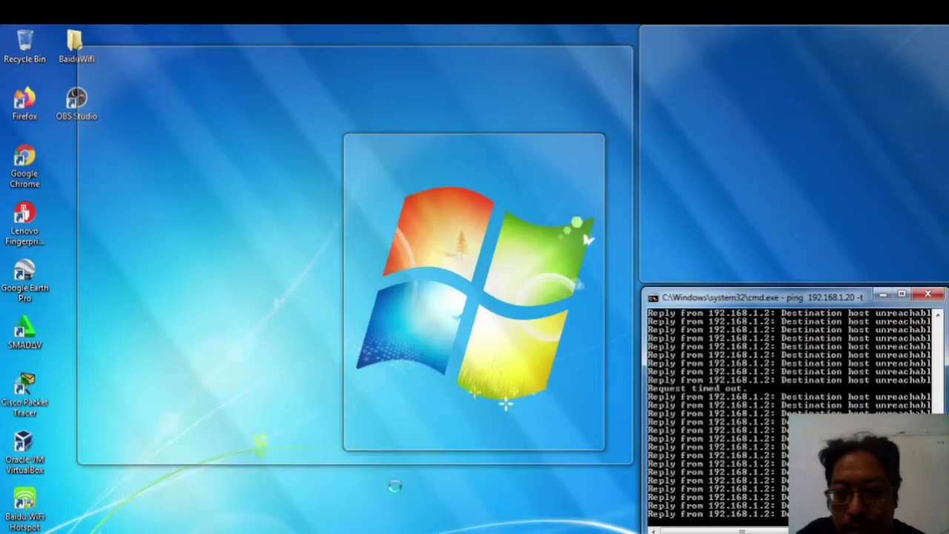
{"action": "left_click", "coordinate": [396, 483]}
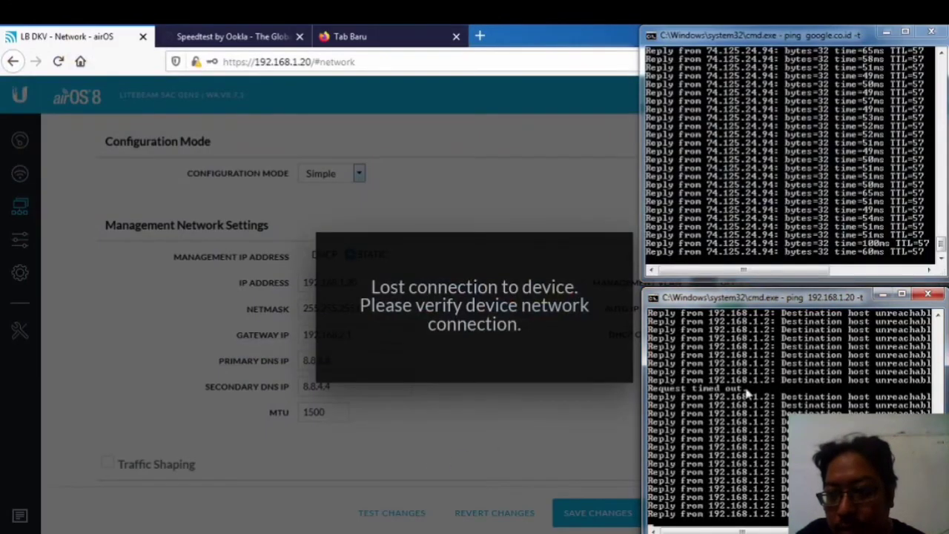
{"action": "left_click", "coordinate": [197, 37]}
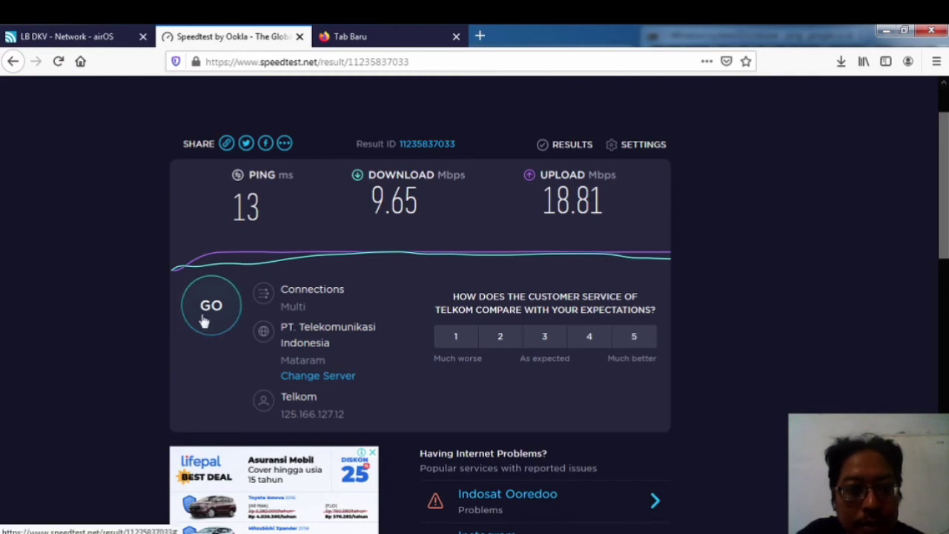
Step: Run a new Speedtest by Ookla test with GO
{"action": "left_click", "coordinate": [204, 321]}
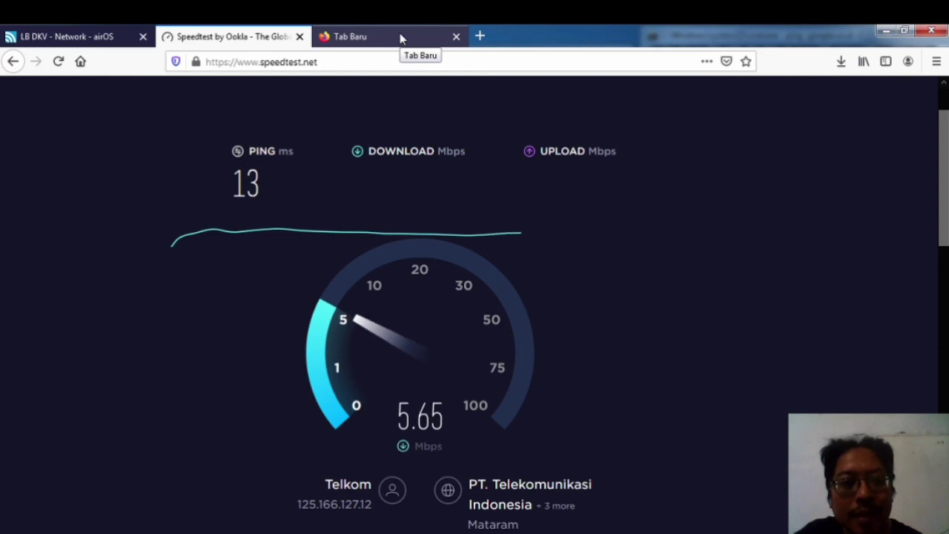
Step: Open YouTube in a new tab and play the Ebiet G. Ade compilation, skipping the ad
{"action": "left_click", "coordinate": [348, 36]}
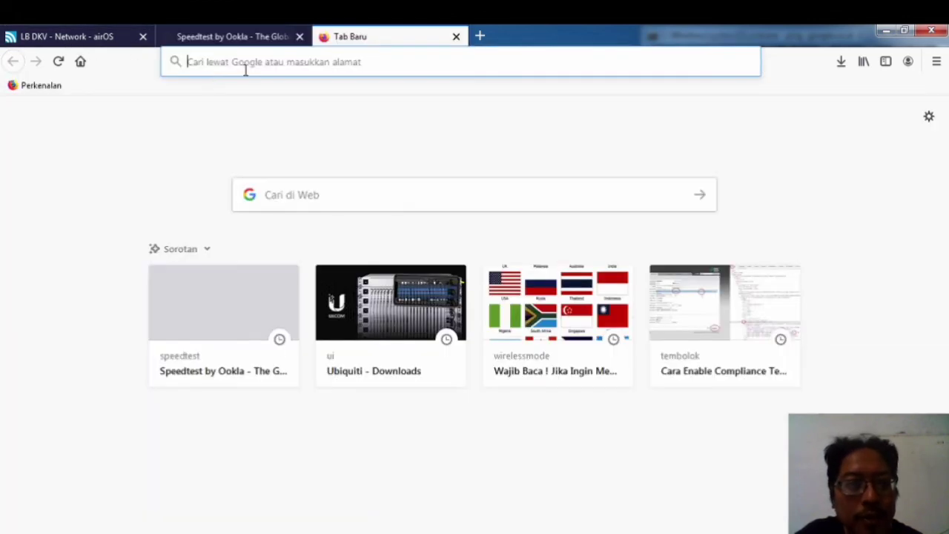
{"action": "left_click", "coordinate": [212, 59]}
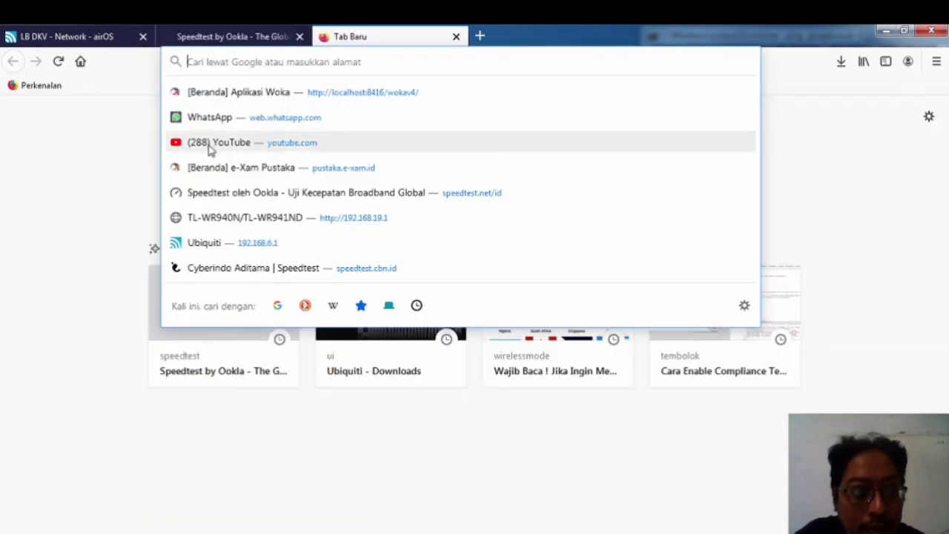
{"action": "left_click", "coordinate": [214, 148]}
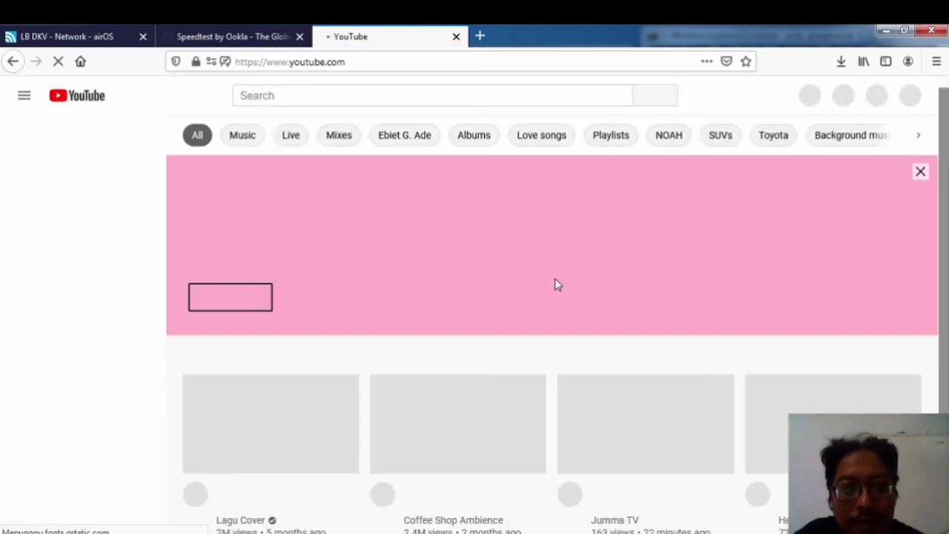
{"action": "scroll", "coordinate": [377, 276], "scroll_direction": "down", "scroll_amount": 3}
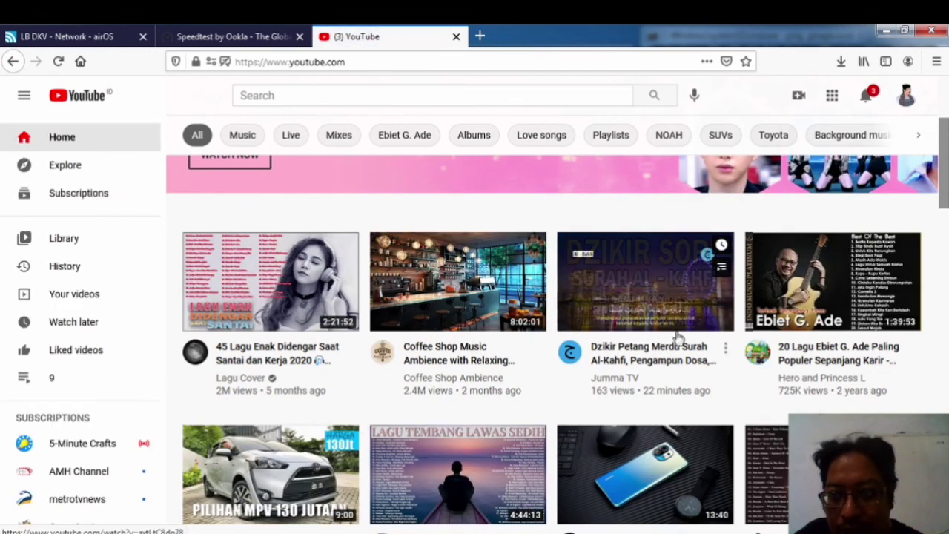
{"action": "left_click", "coordinate": [808, 358]}
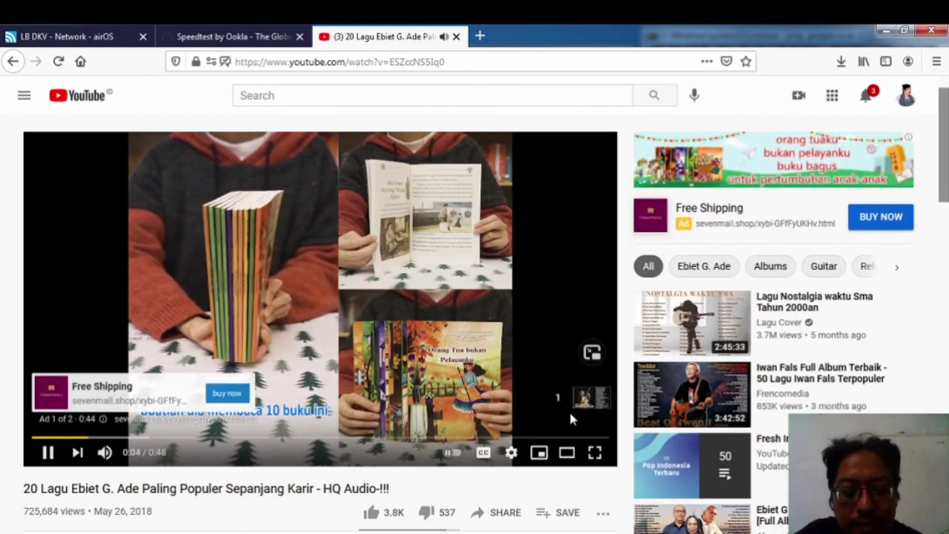
{"action": "left_click", "coordinate": [574, 407]}
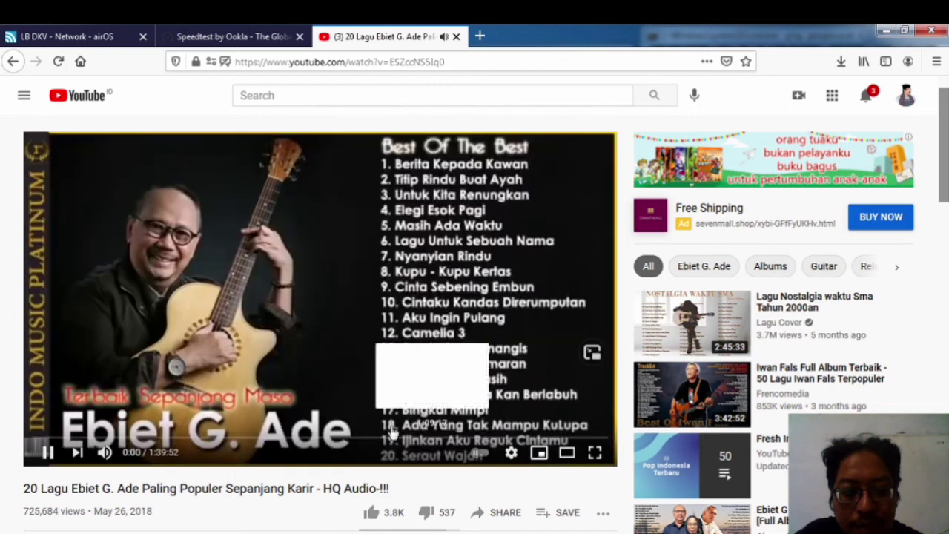
Step: Check the latest speed test, close the YouTube tab, and return to the airOS page
{"action": "left_click", "coordinate": [219, 37]}
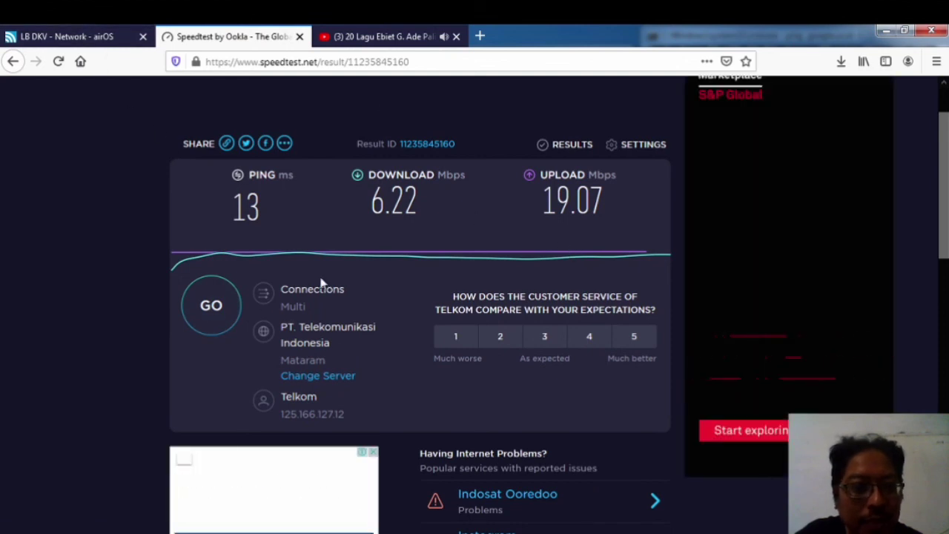
{"action": "left_click", "coordinate": [456, 36]}
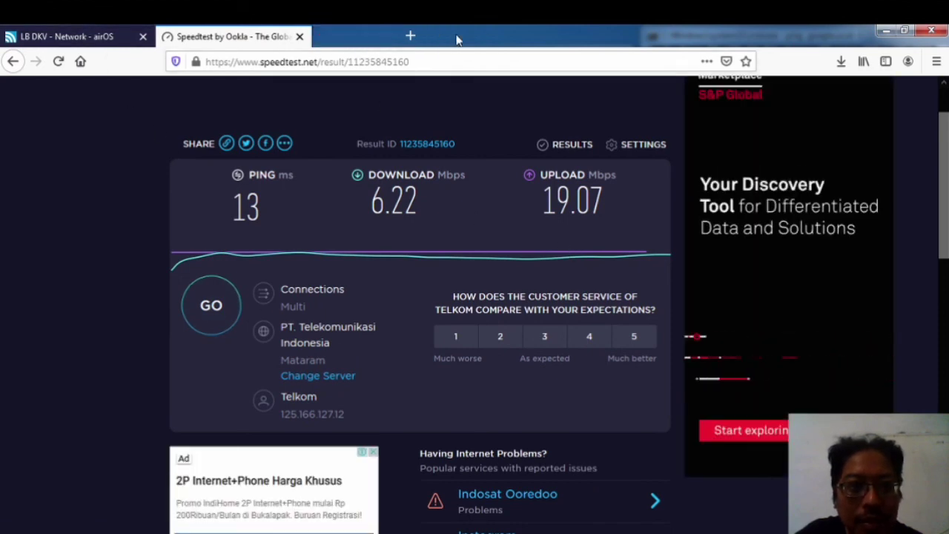
{"action": "left_click", "coordinate": [111, 35]}
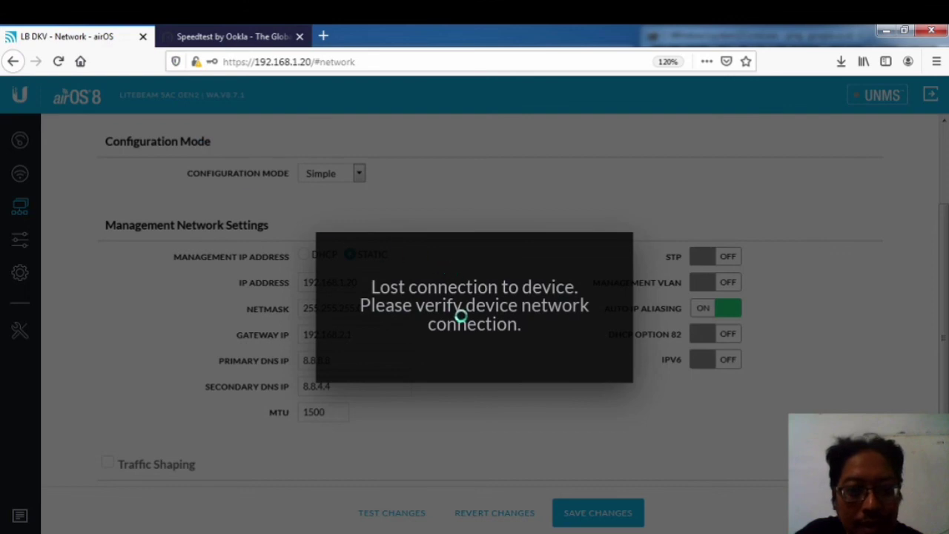
Step: Reload the airOS page, glance at Network and Sharing Center, and start another speed test
{"action": "left_click", "coordinate": [58, 61]}
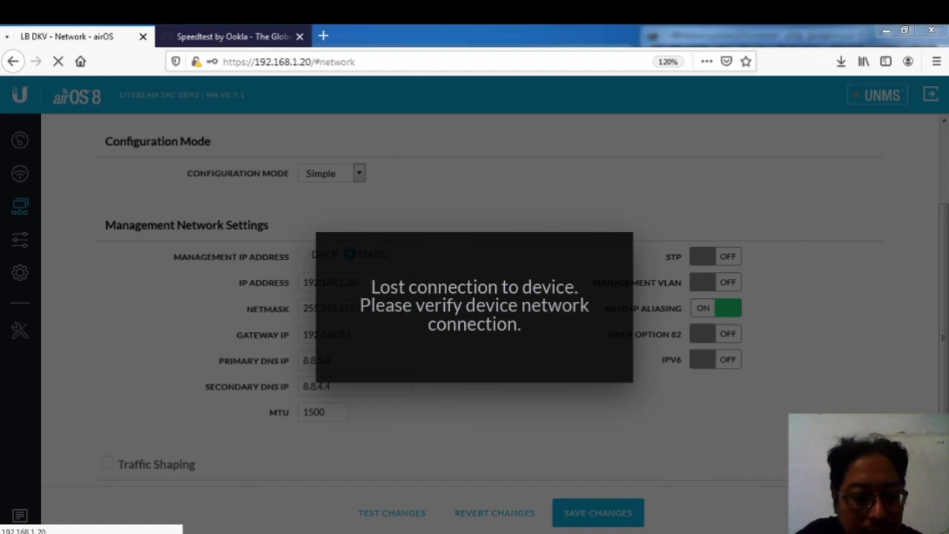
{"action": "mouse_move", "coordinate": [318, 527]}
{"action": "left_click", "coordinate": [451, 439]}
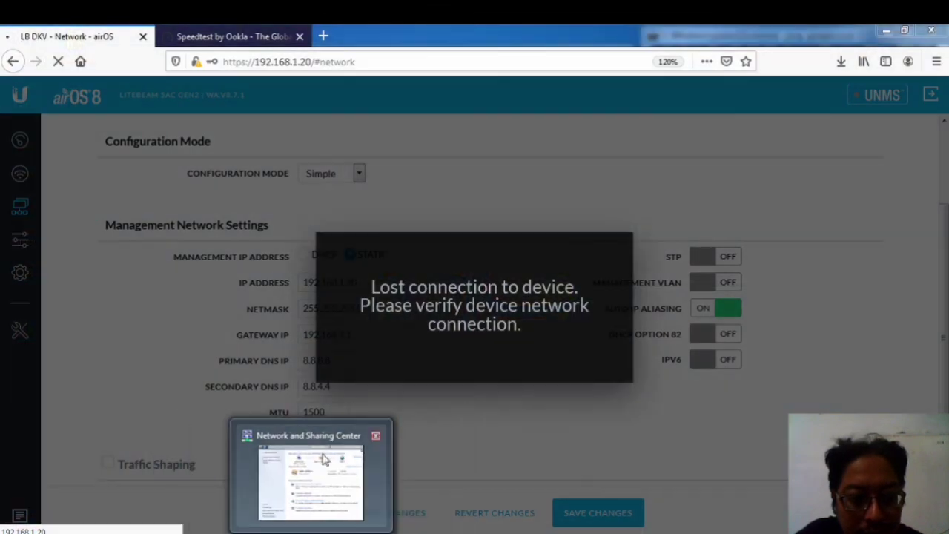
{"action": "left_click", "coordinate": [307, 478]}
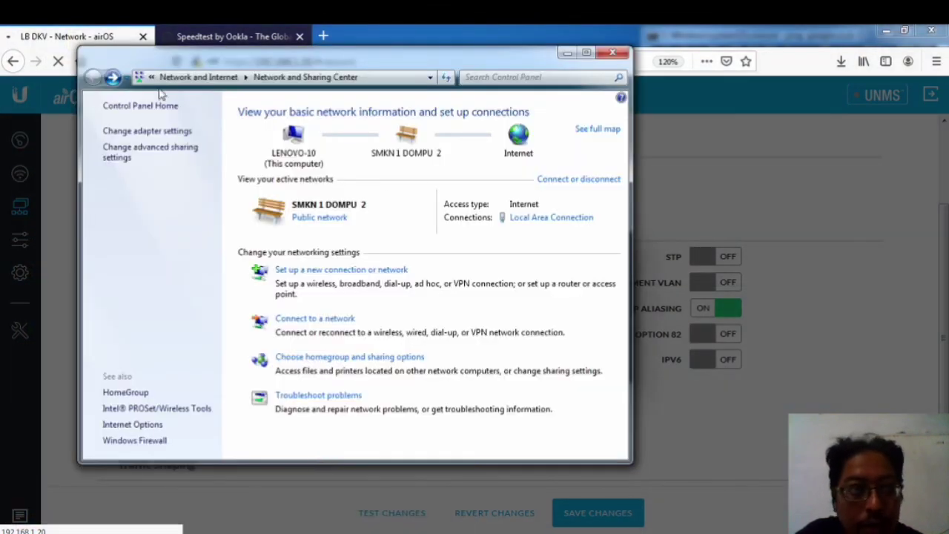
{"action": "key", "text": "alt+Tab"}
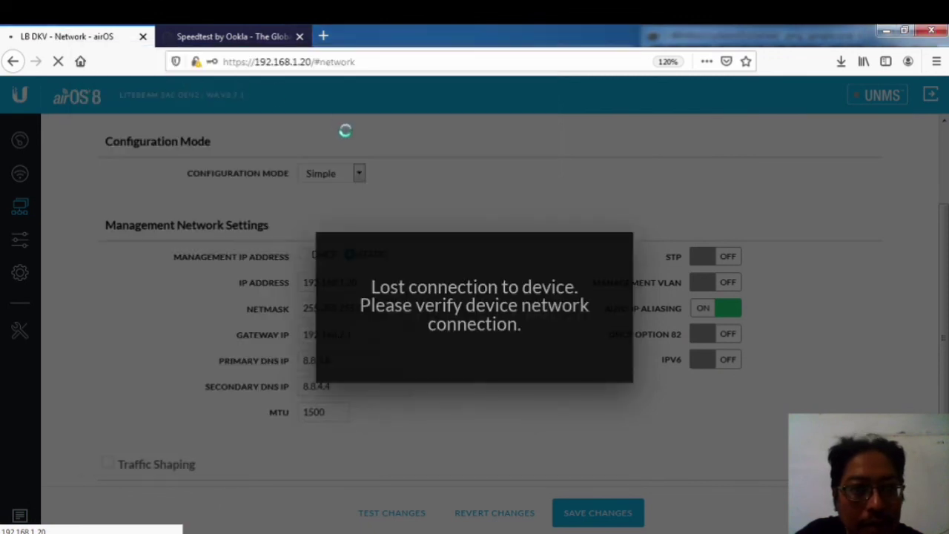
{"action": "left_click", "coordinate": [247, 36]}
{"action": "left_click", "coordinate": [214, 325]}
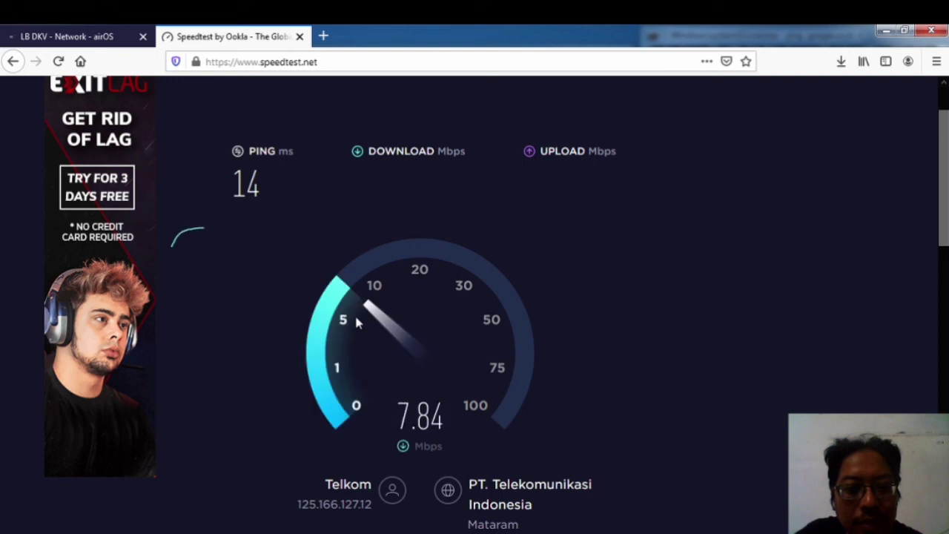
Step: View the router's full DHCP lease list in WinBox, then close WinBox
{"action": "left_click", "coordinate": [230, 506]}
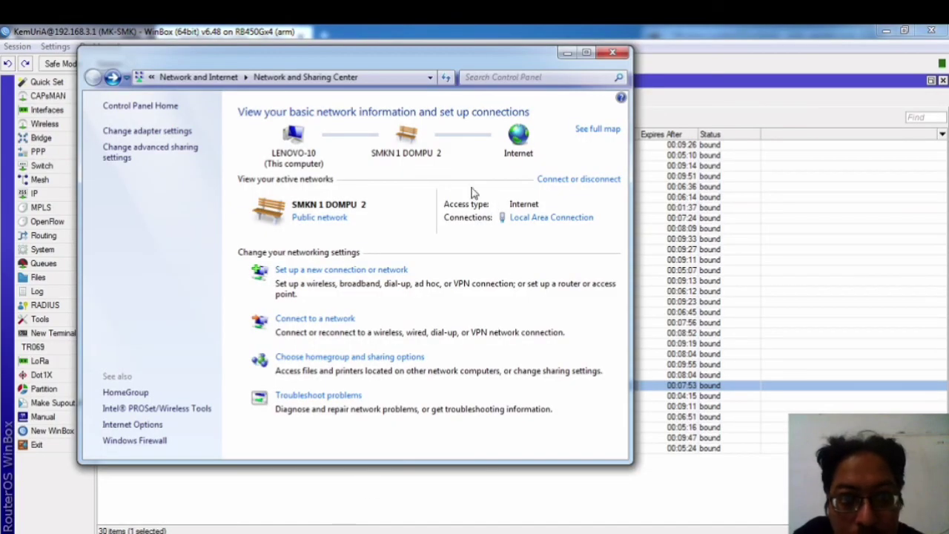
{"action": "left_click", "coordinate": [456, 27]}
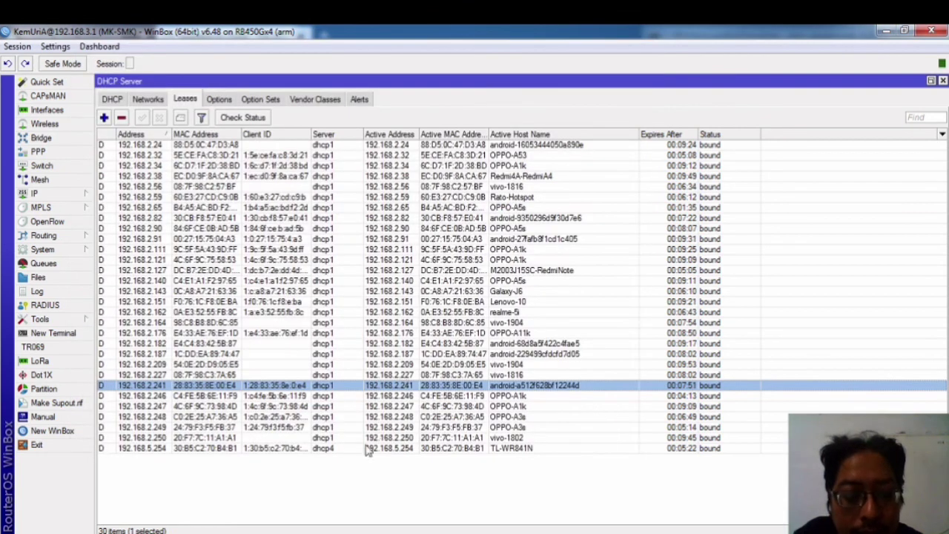
{"action": "left_click", "coordinate": [931, 31]}
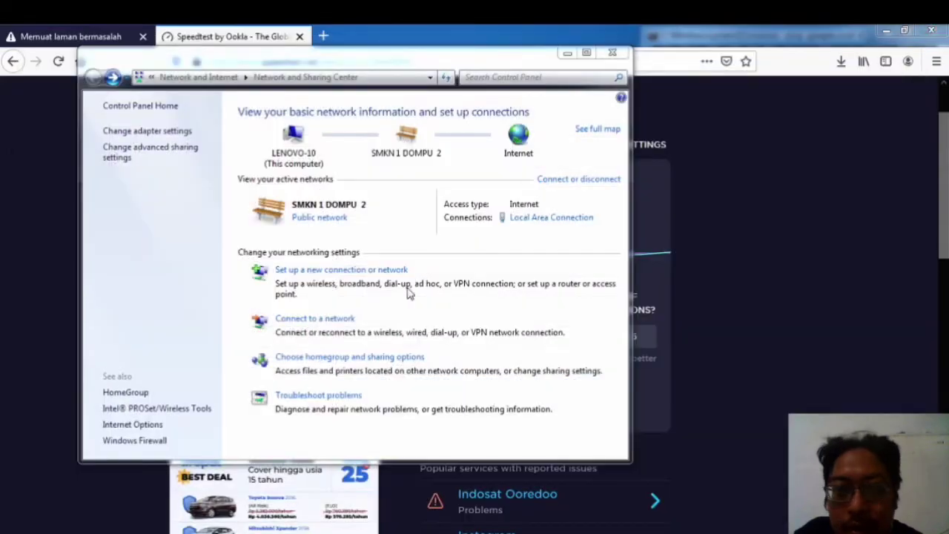
Step: Give the Local Area Connection a manual IPv4 address of 192.168.1.2 and close its dialogs
{"action": "left_click", "coordinate": [550, 218]}
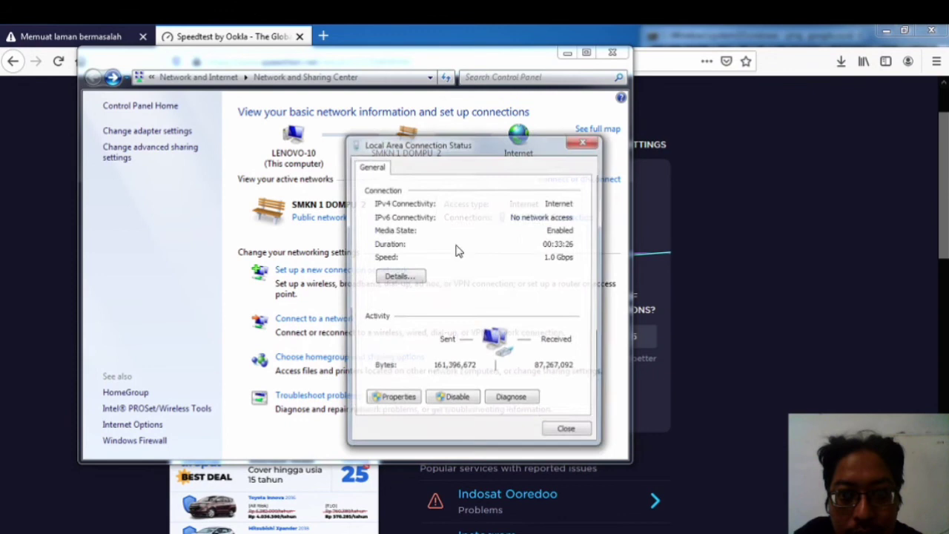
{"action": "left_click", "coordinate": [393, 399]}
{"action": "left_click", "coordinate": [459, 339]}
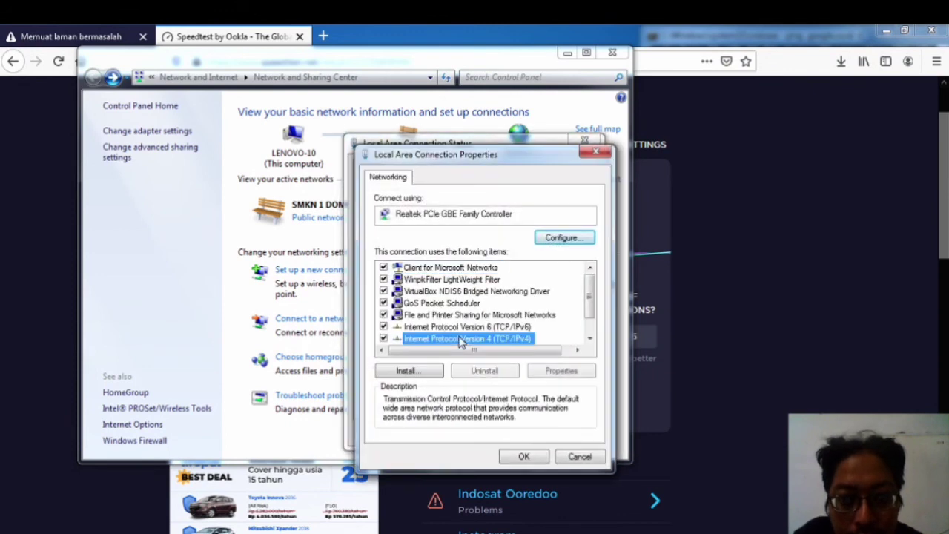
{"action": "double_click", "coordinate": [460, 340]}
{"action": "left_click", "coordinate": [489, 308]}
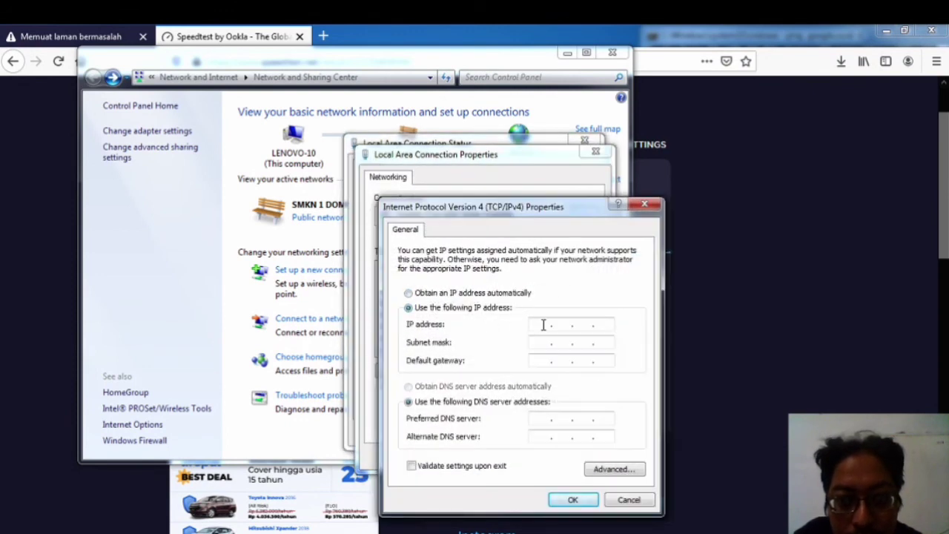
{"action": "type", "text": "192 . "}
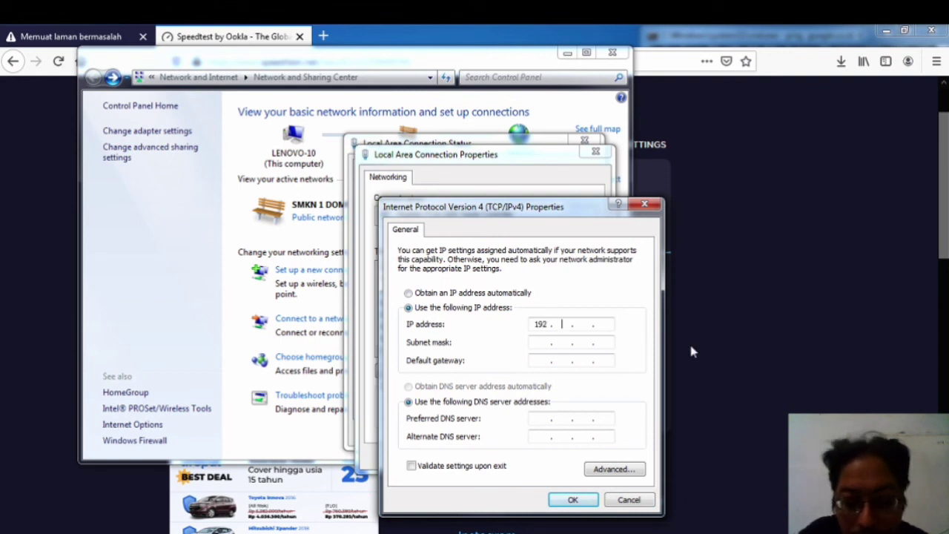
{"action": "type", "text": "168 . 1 . "}
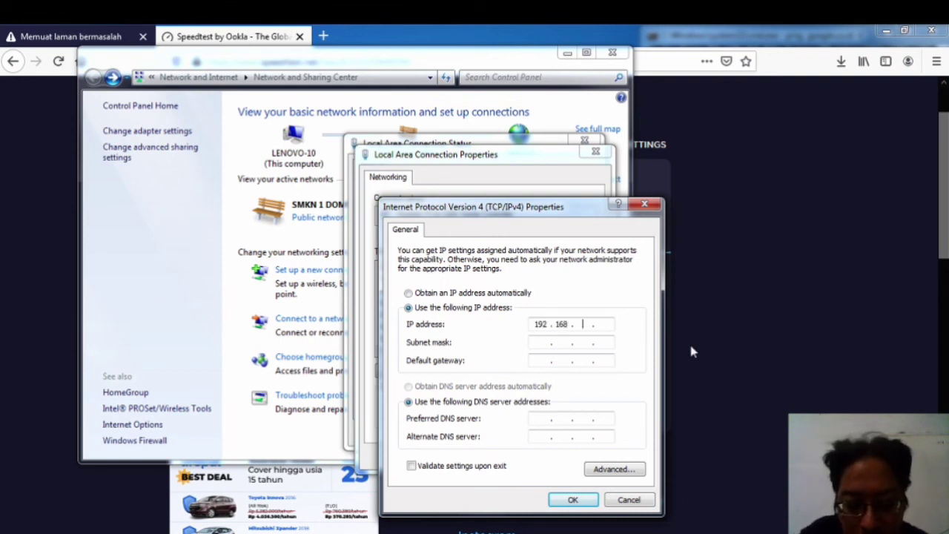
{"action": "type", "text": "2"}
{"action": "key", "text": "Tab"}
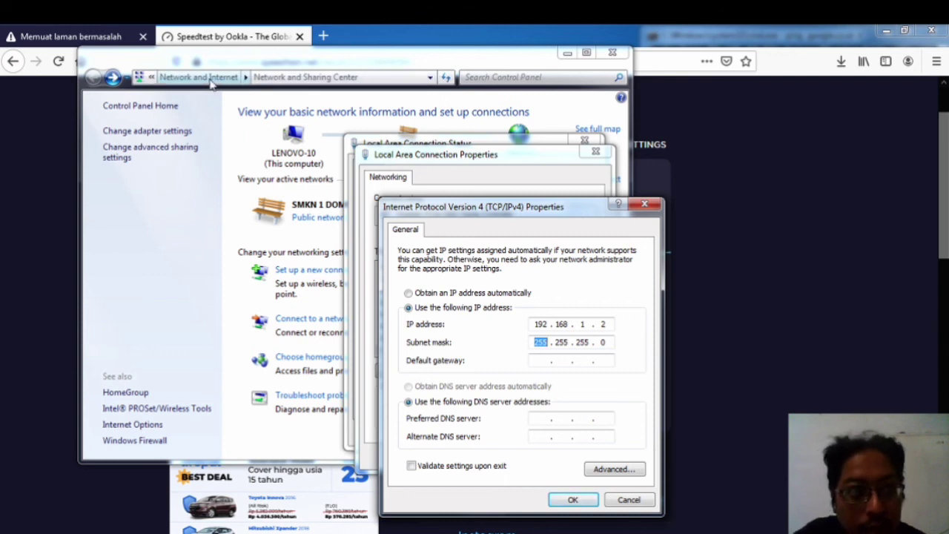
{"action": "left_click", "coordinate": [561, 501]}
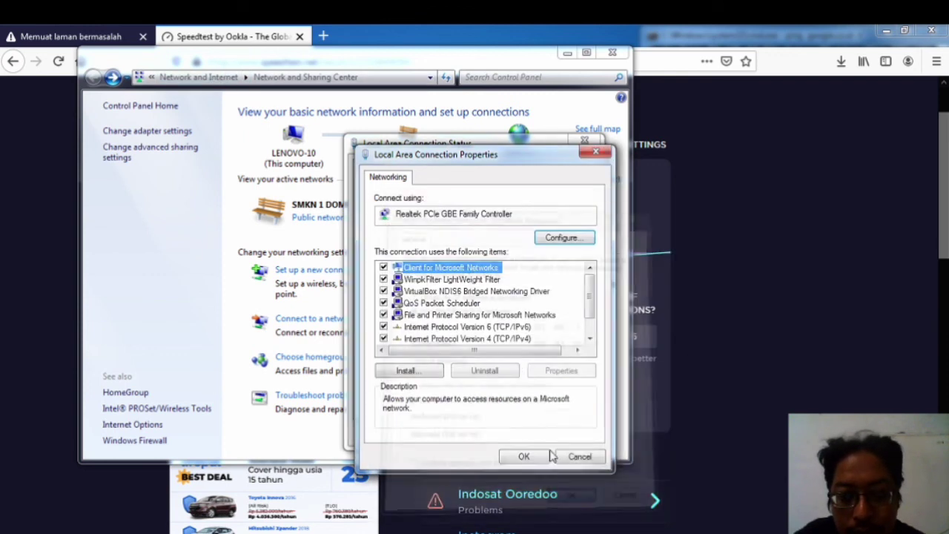
{"action": "left_click", "coordinate": [523, 457]}
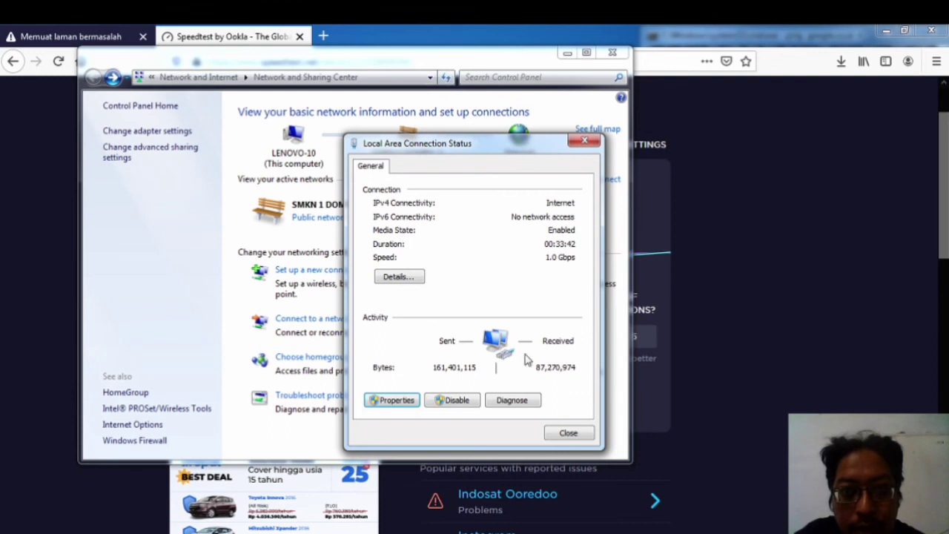
{"action": "left_click", "coordinate": [568, 433]}
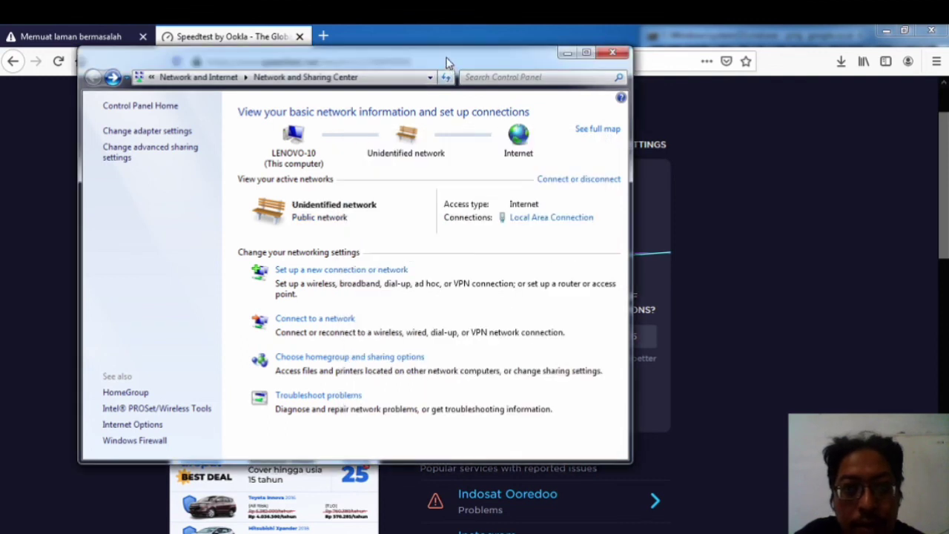
Step: Move Network and Sharing Center aside and reload the timed-out LiteBeam page at 192.168.1.20
{"action": "left_click_drag", "start_coordinate": [445, 60], "coordinate": [549, 143]}
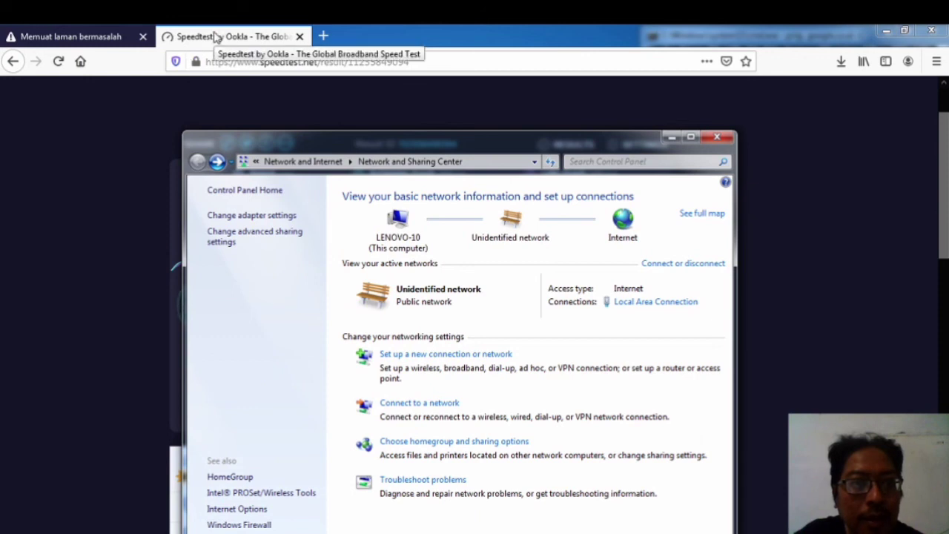
{"action": "left_click", "coordinate": [48, 39]}
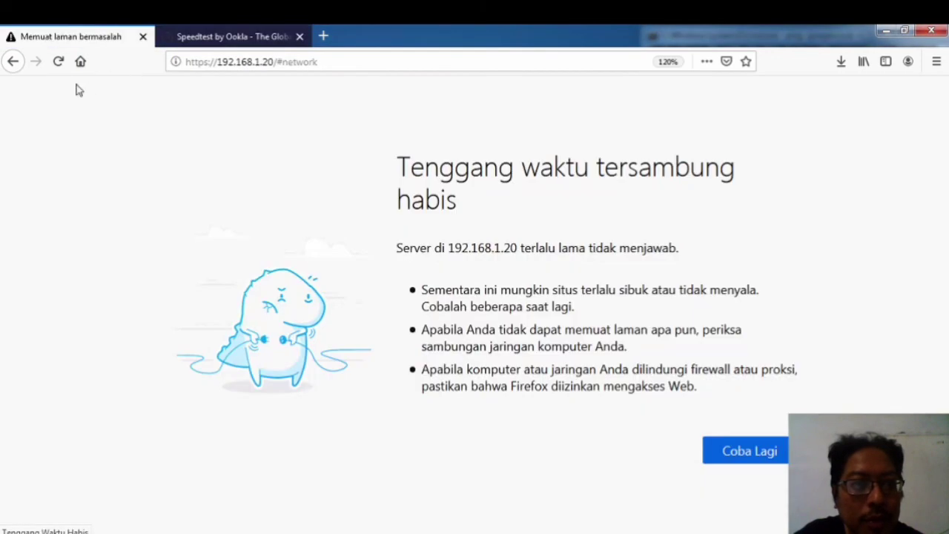
{"action": "left_click", "coordinate": [58, 62]}
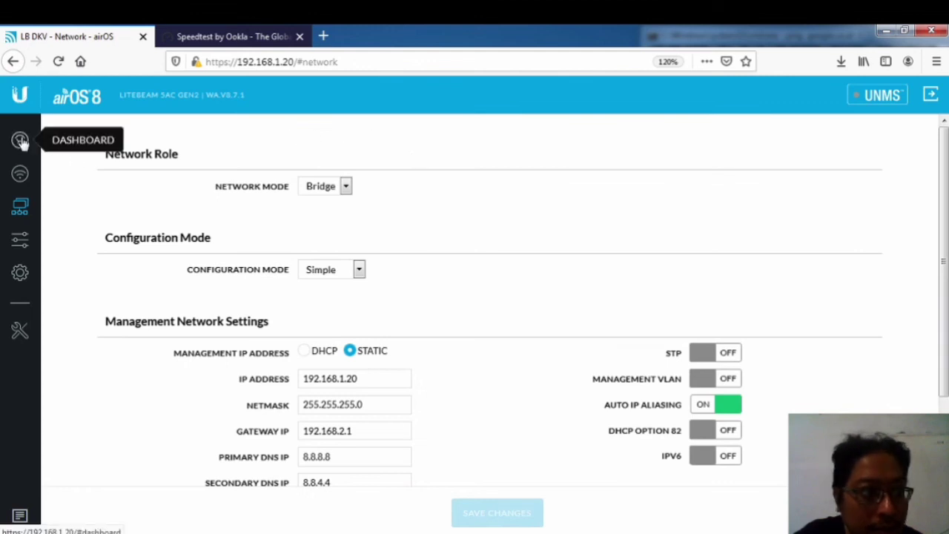
Step: Check the LiteBeam dashboard link capacity (73.32/115.44 Mbps) and view the 192.168.1.20 and google.co.id ping windows
{"action": "left_click", "coordinate": [20, 139]}
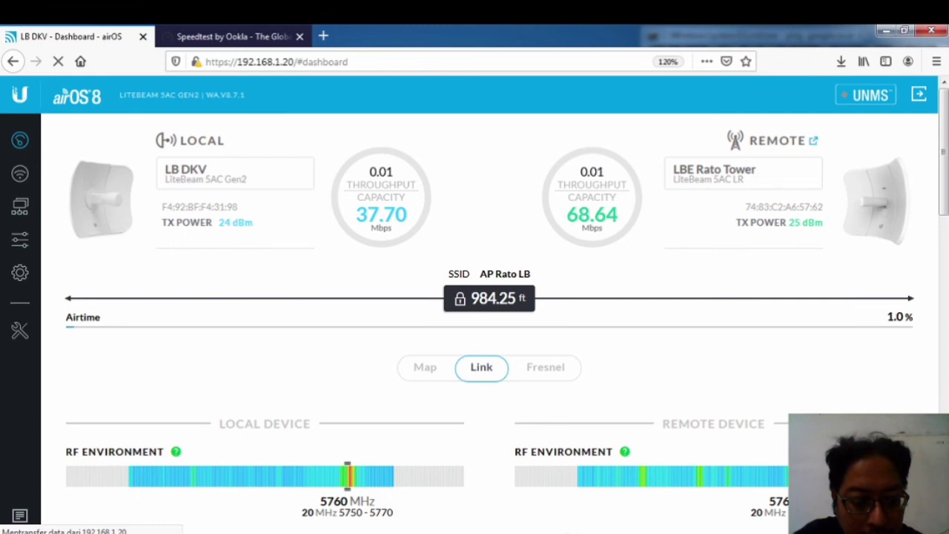
{"action": "left_click", "coordinate": [360, 501]}
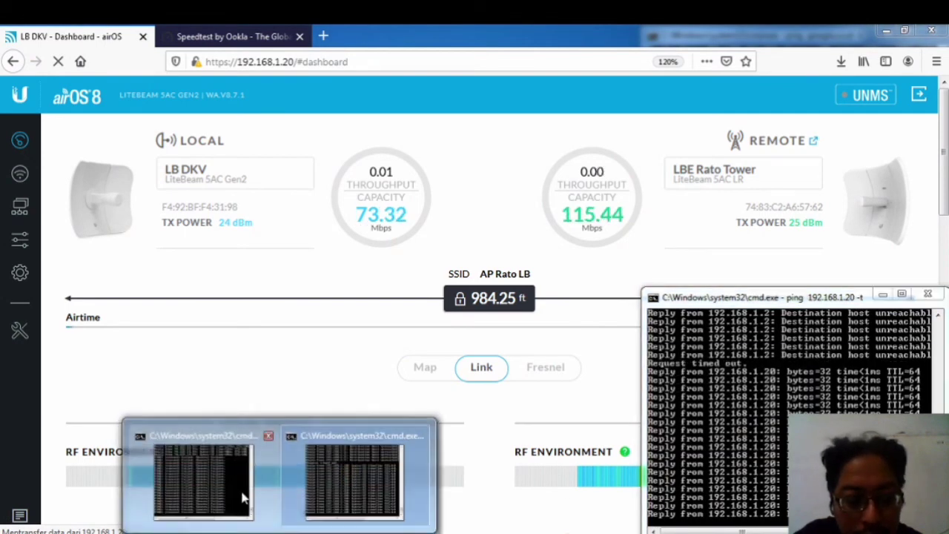
{"action": "left_click", "coordinate": [242, 500]}
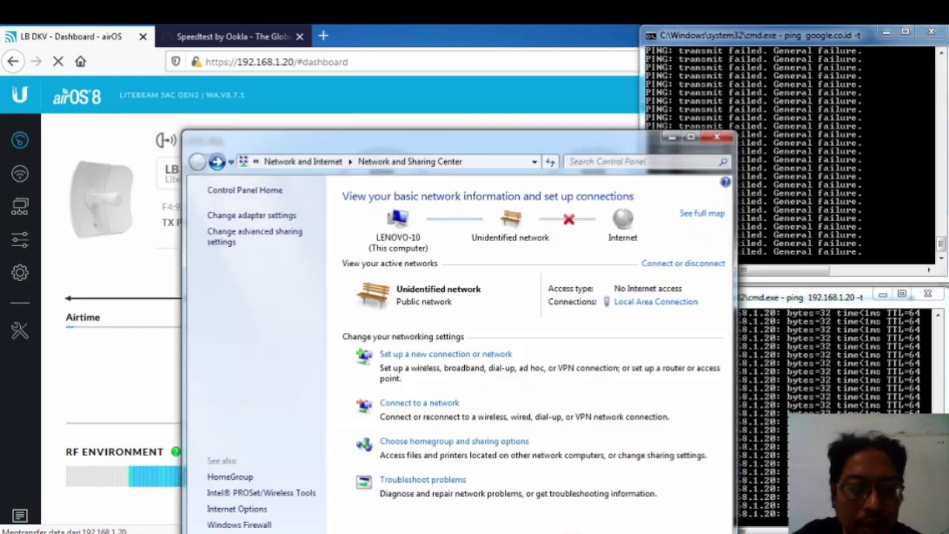
Step: Set the Local Area Connection's IPv4 address and DNS back to obtain automatically
{"action": "left_click", "coordinate": [646, 303]}
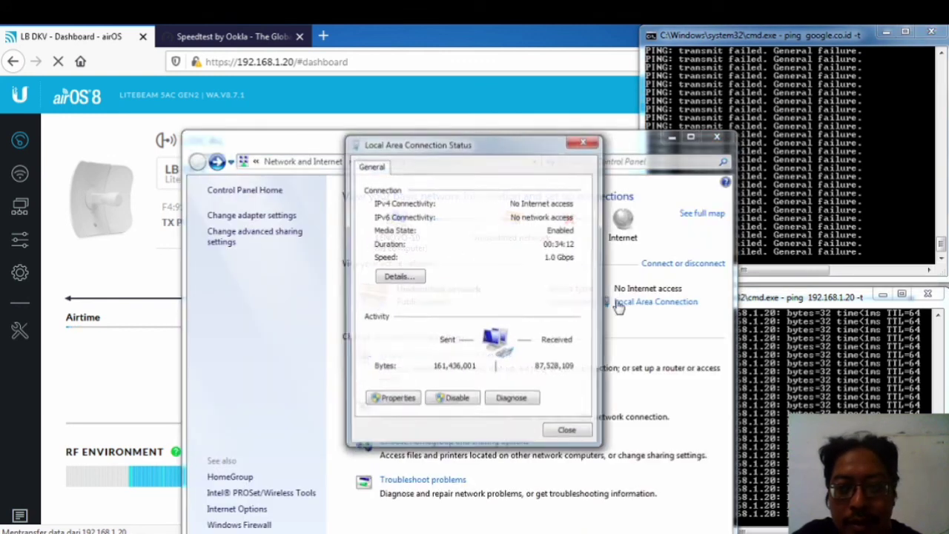
{"action": "left_click", "coordinate": [400, 278]}
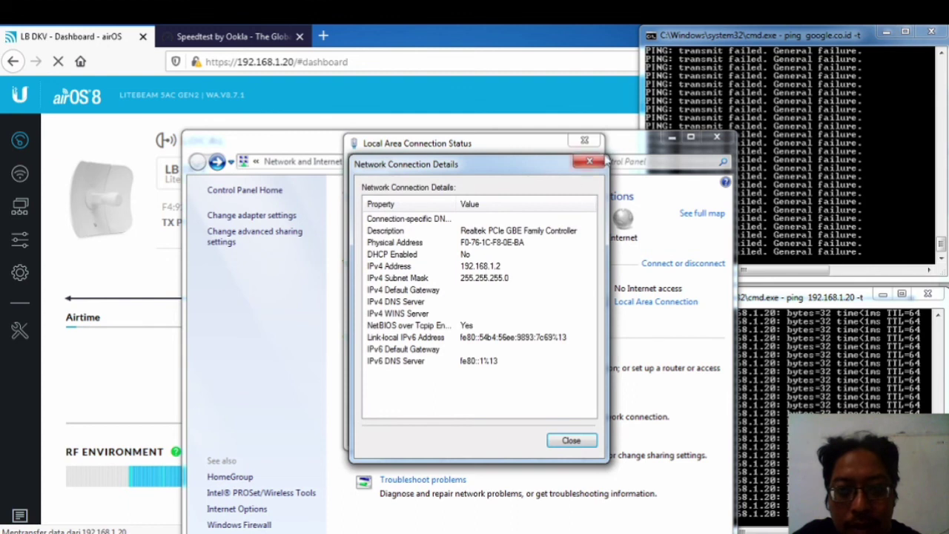
{"action": "left_click", "coordinate": [599, 160]}
{"action": "left_click", "coordinate": [393, 399]}
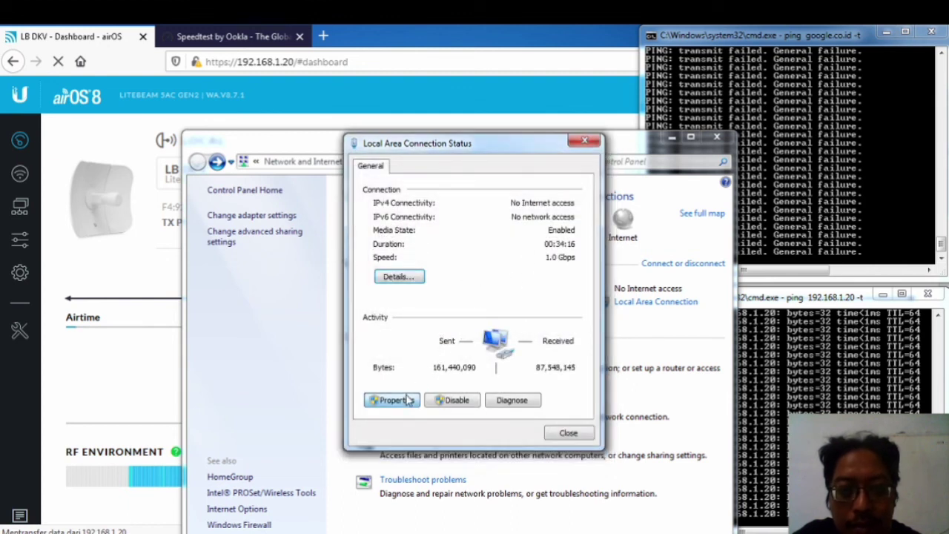
{"action": "double_click", "coordinate": [500, 339]}
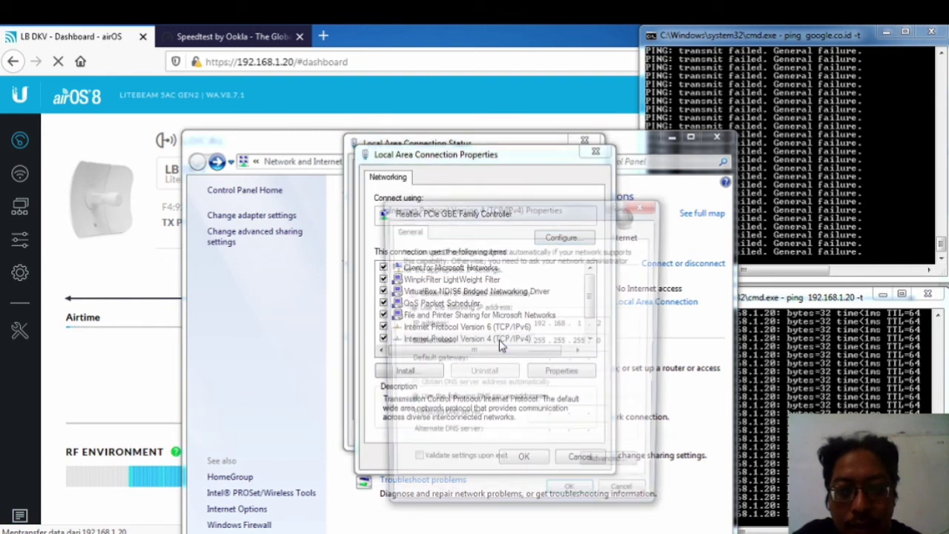
{"action": "left_click", "coordinate": [408, 292]}
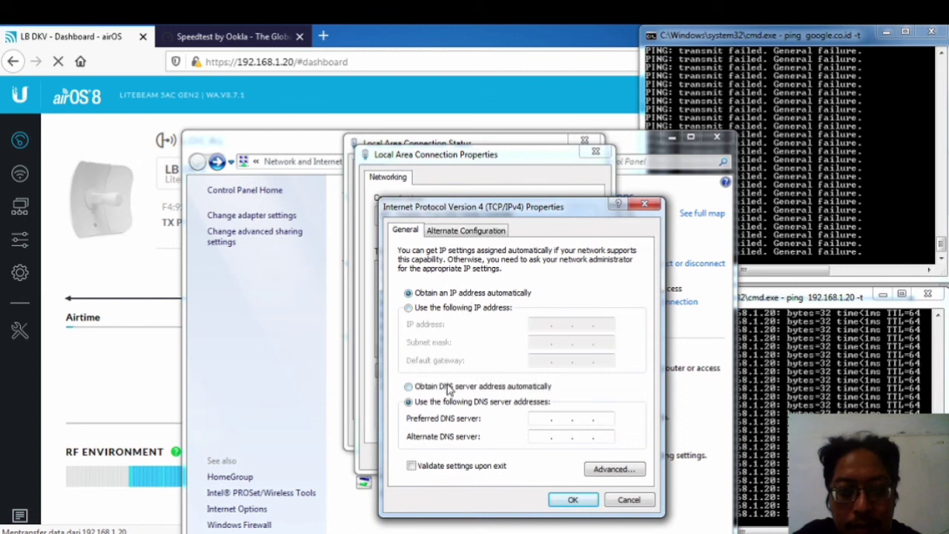
{"action": "left_click", "coordinate": [447, 389]}
{"action": "left_click", "coordinate": [559, 498]}
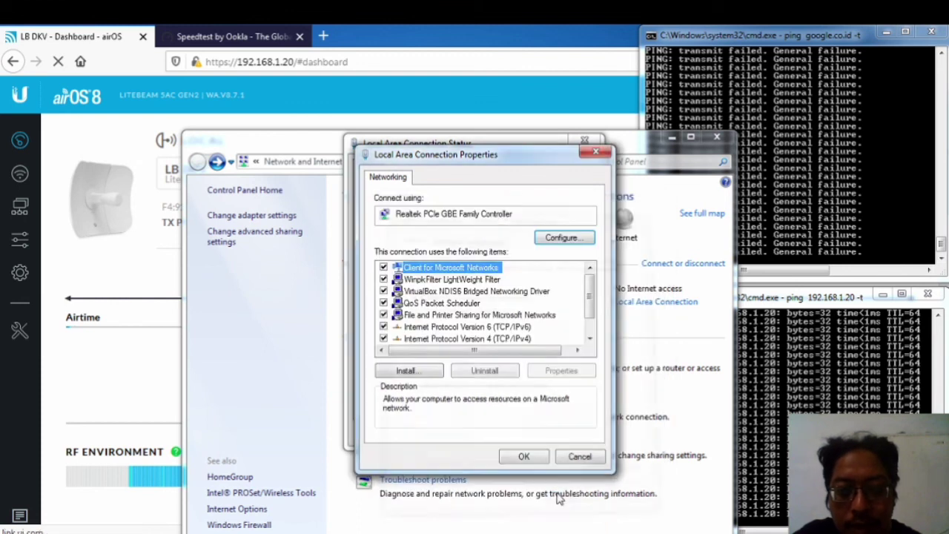
{"action": "left_click", "coordinate": [528, 459]}
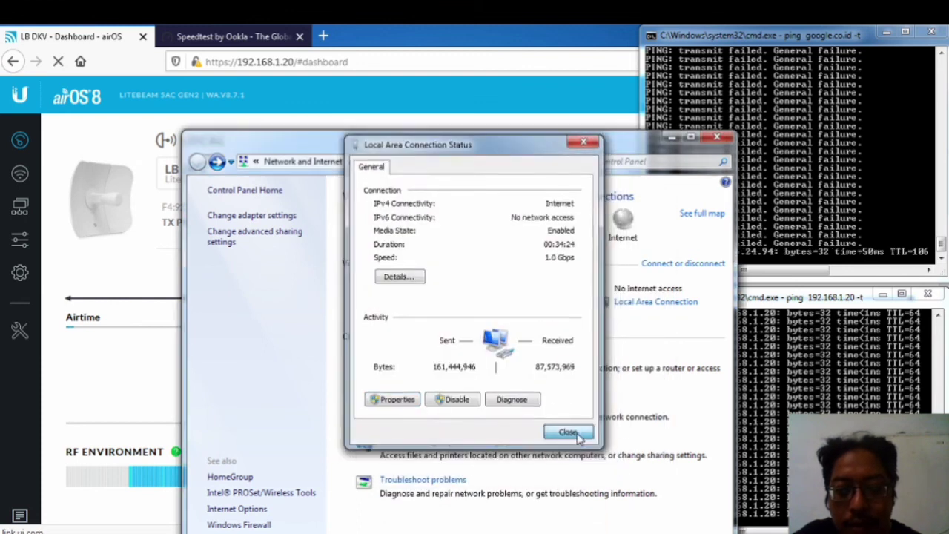
{"action": "left_click", "coordinate": [565, 432]}
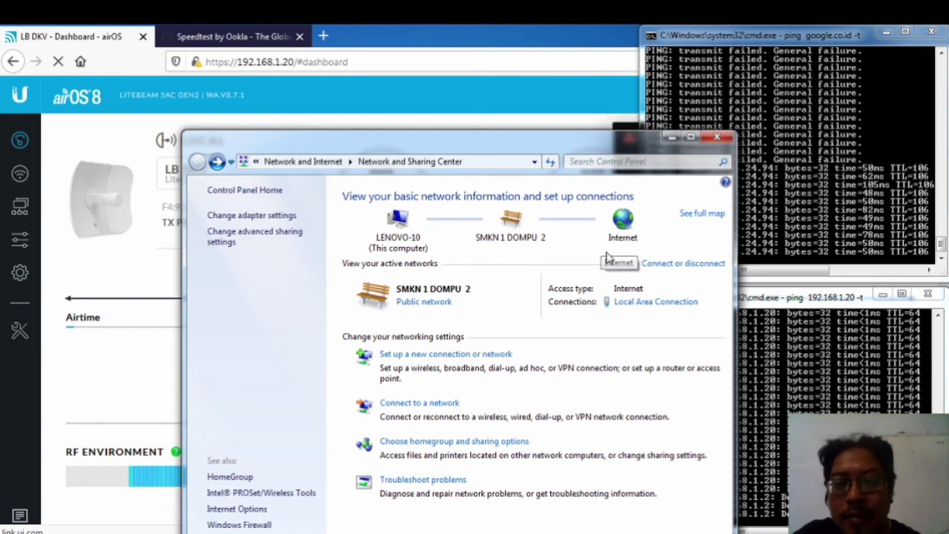
Step: Review the airOS Wireless and Dashboard pages, then return to the earlier Speedtest result (11.79/17.44 Mbps)
{"action": "left_click", "coordinate": [716, 141]}
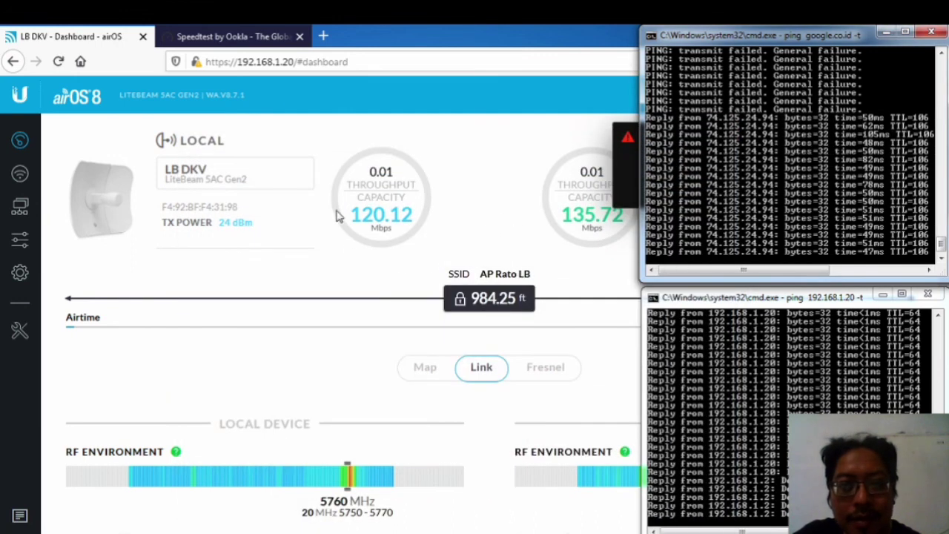
{"action": "left_click", "coordinate": [20, 173]}
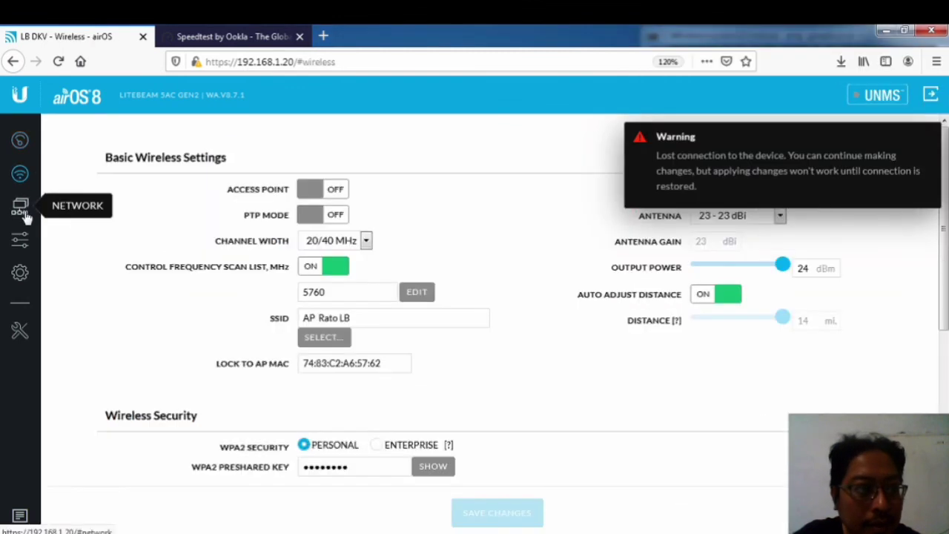
{"action": "left_click", "coordinate": [20, 140]}
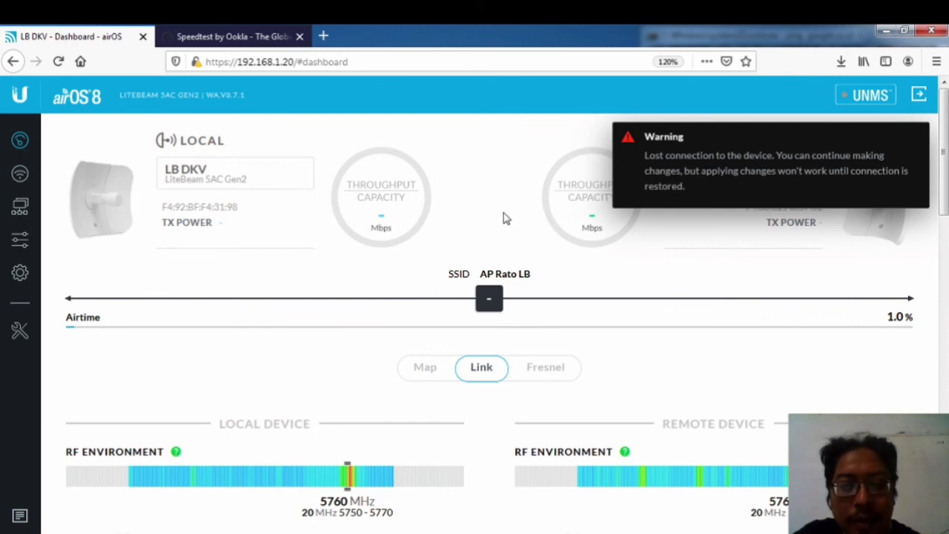
{"action": "left_click", "coordinate": [250, 34]}
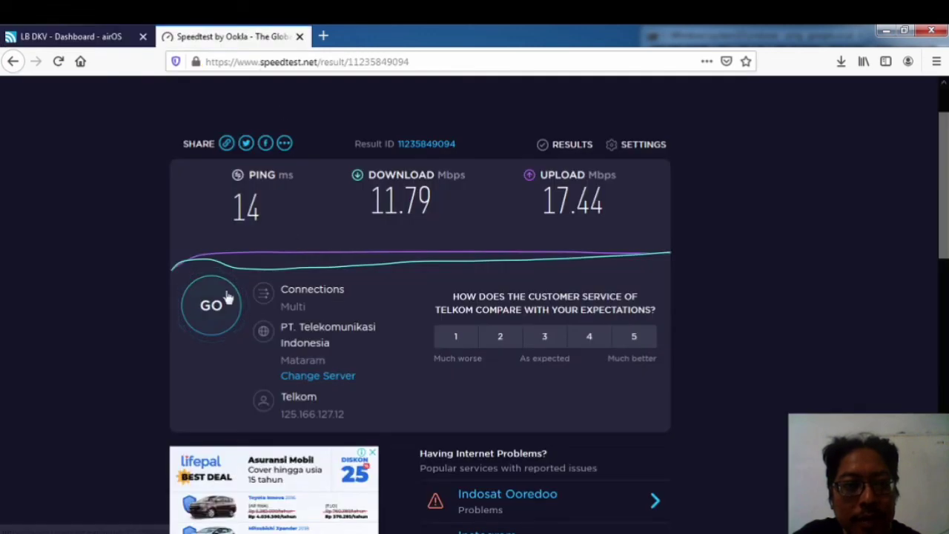
Step: Run a fresh Speedtest, close its tab, and go to the LiteBeam's Wireless settings
{"action": "left_click", "coordinate": [228, 296]}
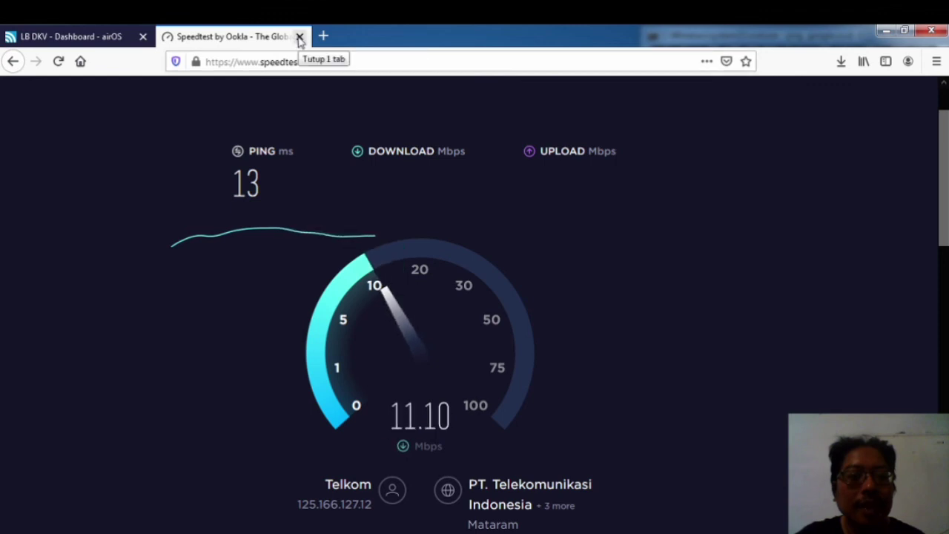
{"action": "left_click", "coordinate": [299, 37]}
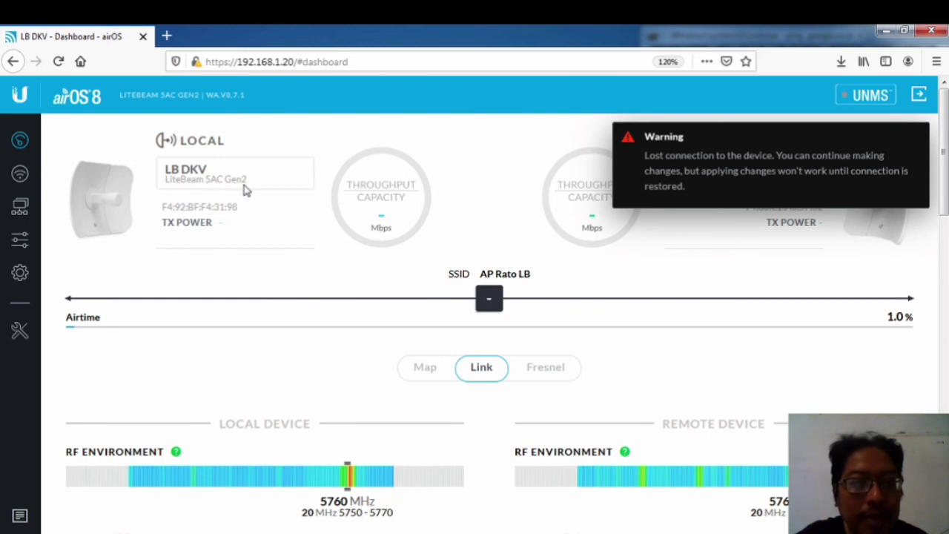
{"action": "left_click", "coordinate": [20, 172]}
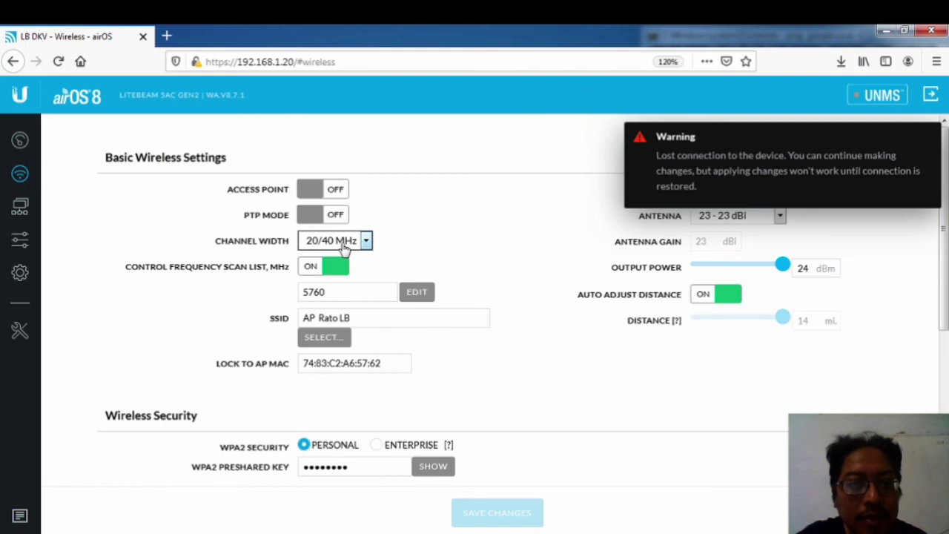